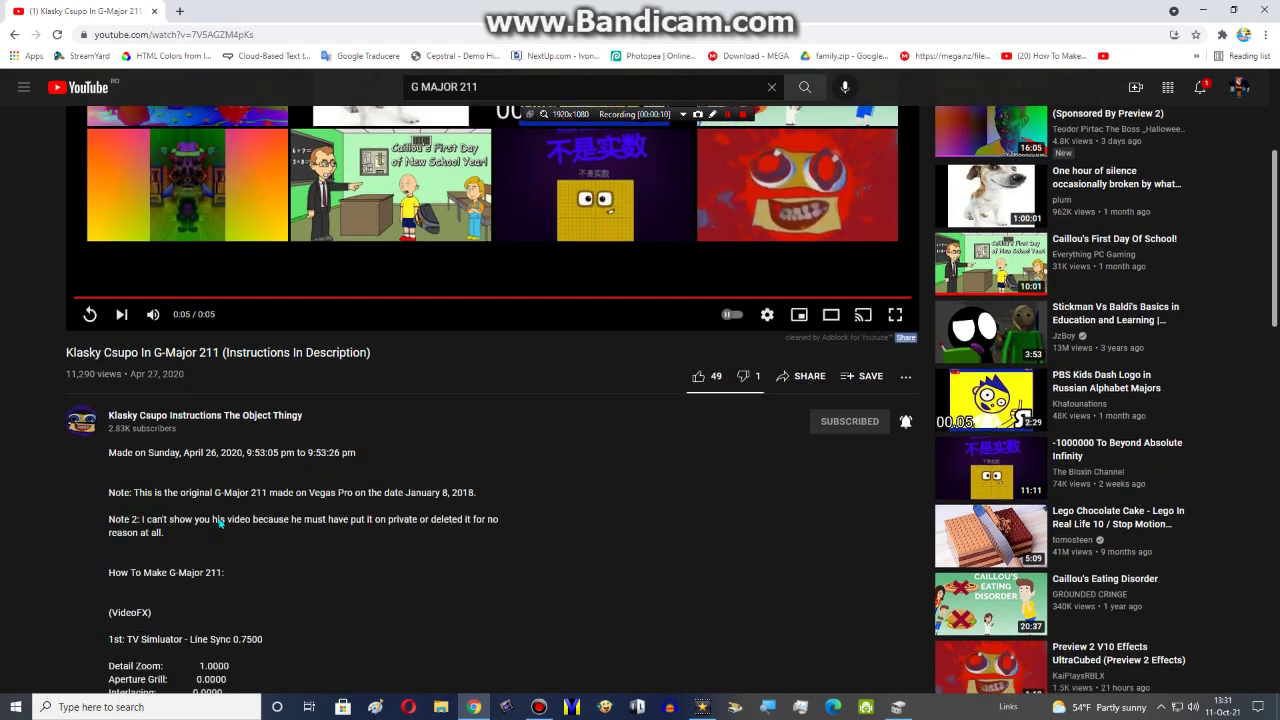
Step: Read the G-Major 211 gradient map values in the video description, and switch to VideoPad
scroll(354, 443, down, 4)
scroll(354, 443, down, 1)
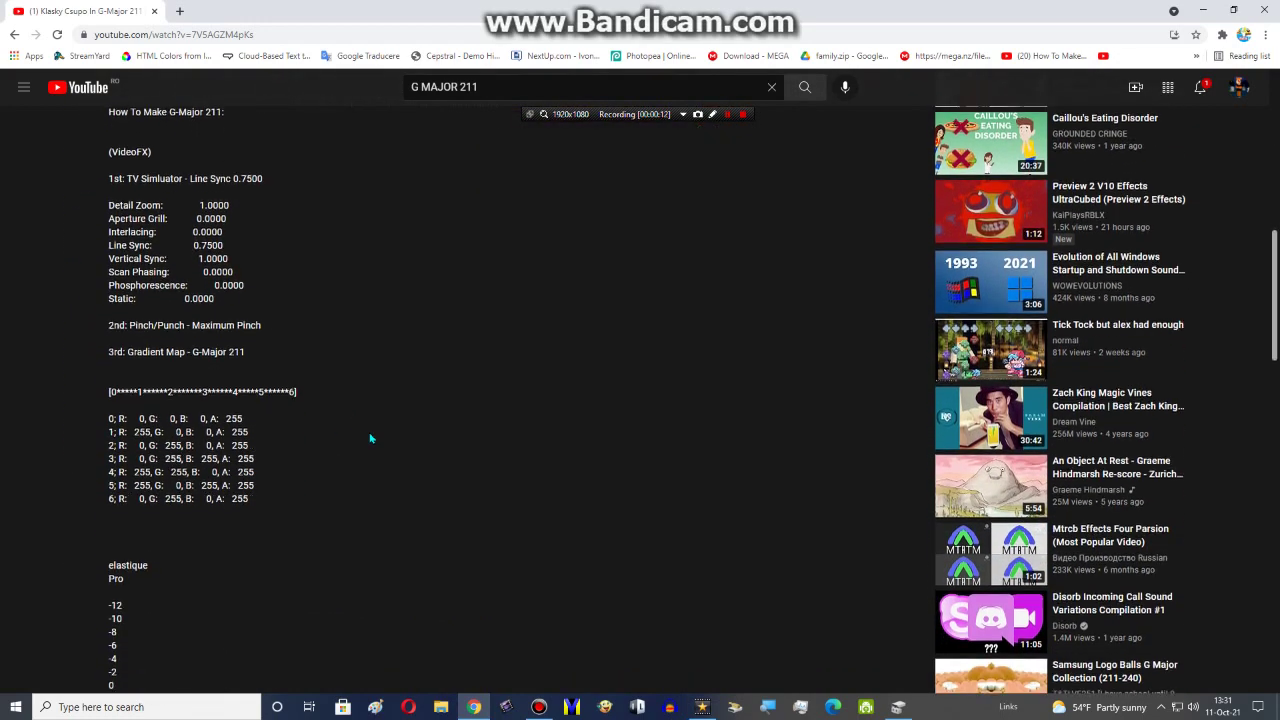
click(702, 707)
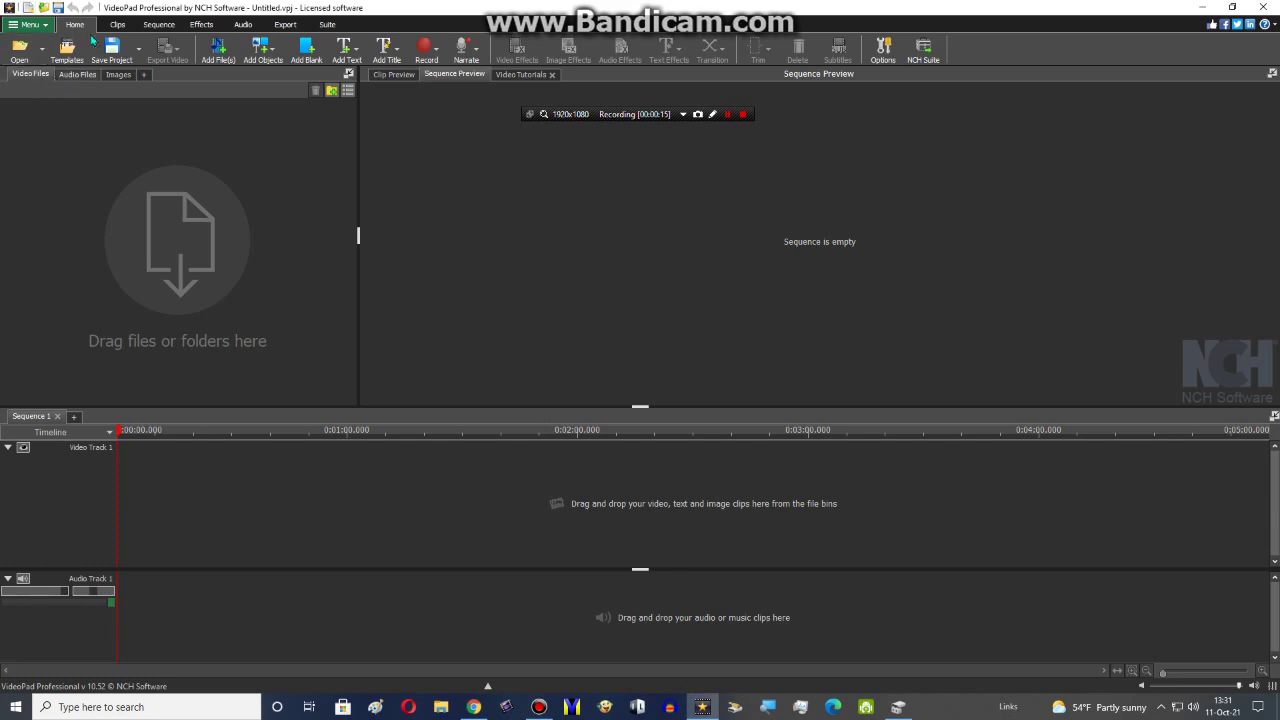
Step: Open the video file Klasky Csupo Robot Logo.mp4 in the project
click(19, 48)
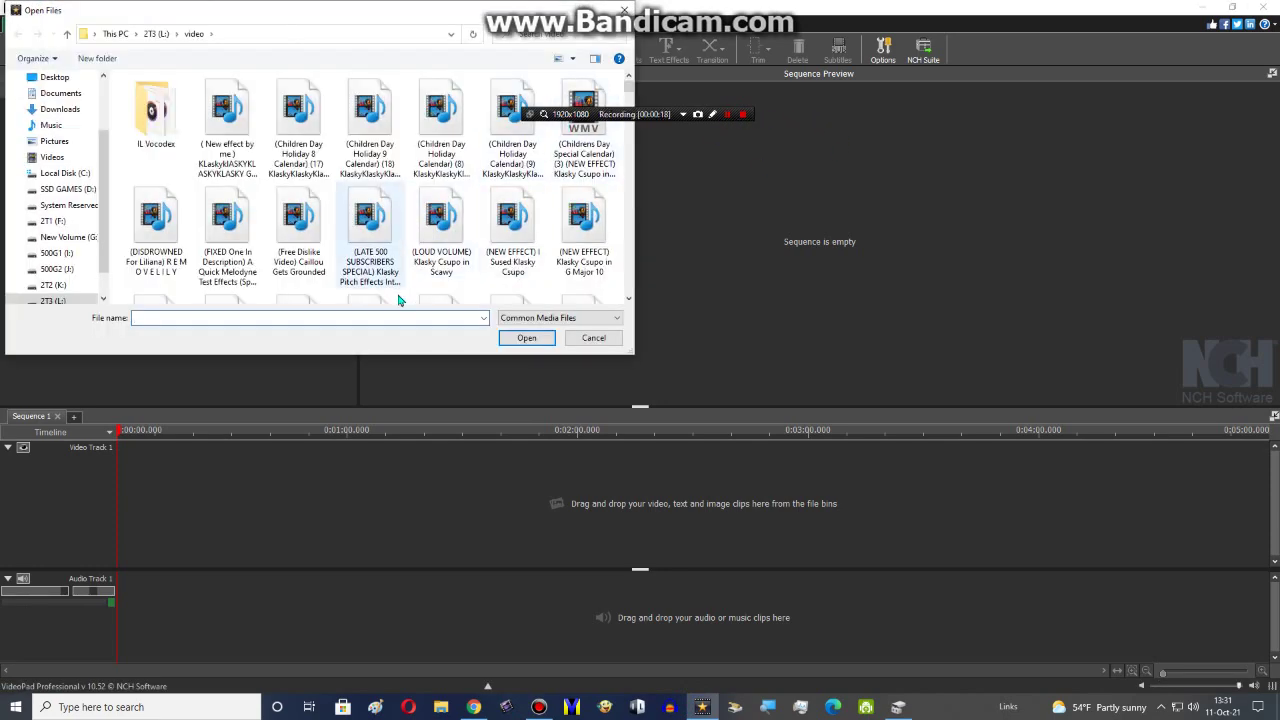
click(378, 318)
text(KLASKY)
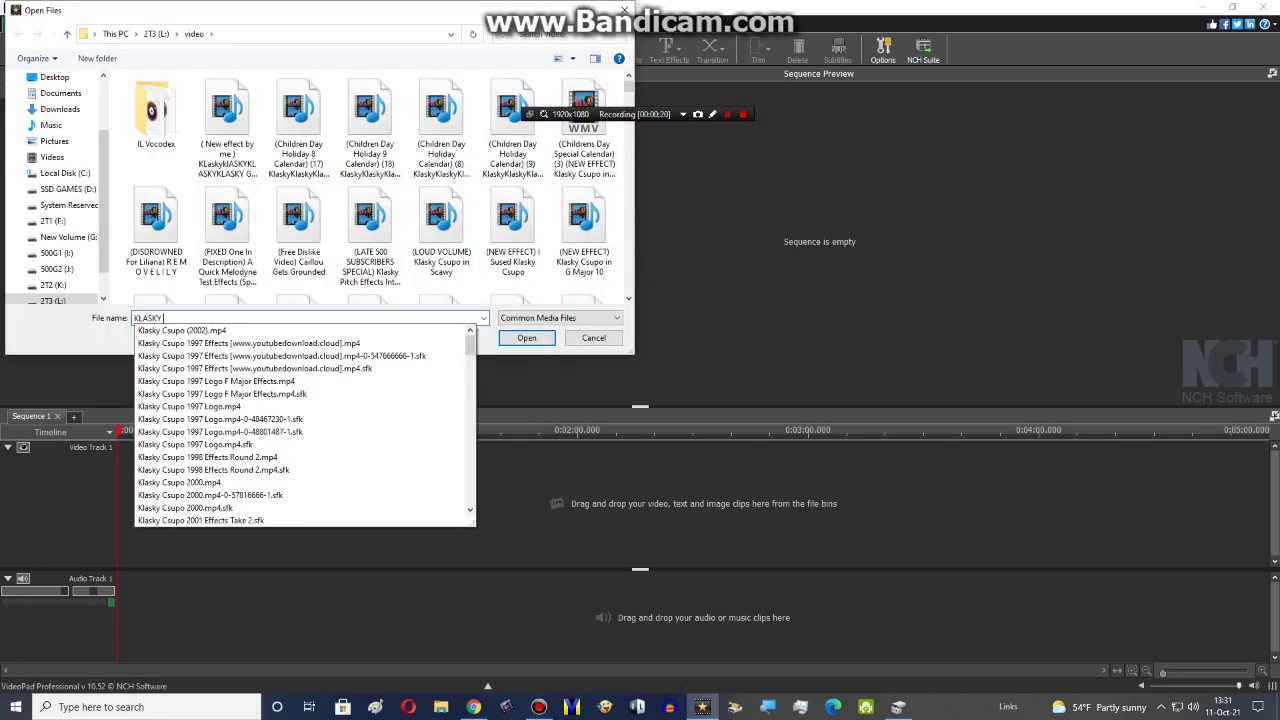
text( CSUPO ROBOT LOG)
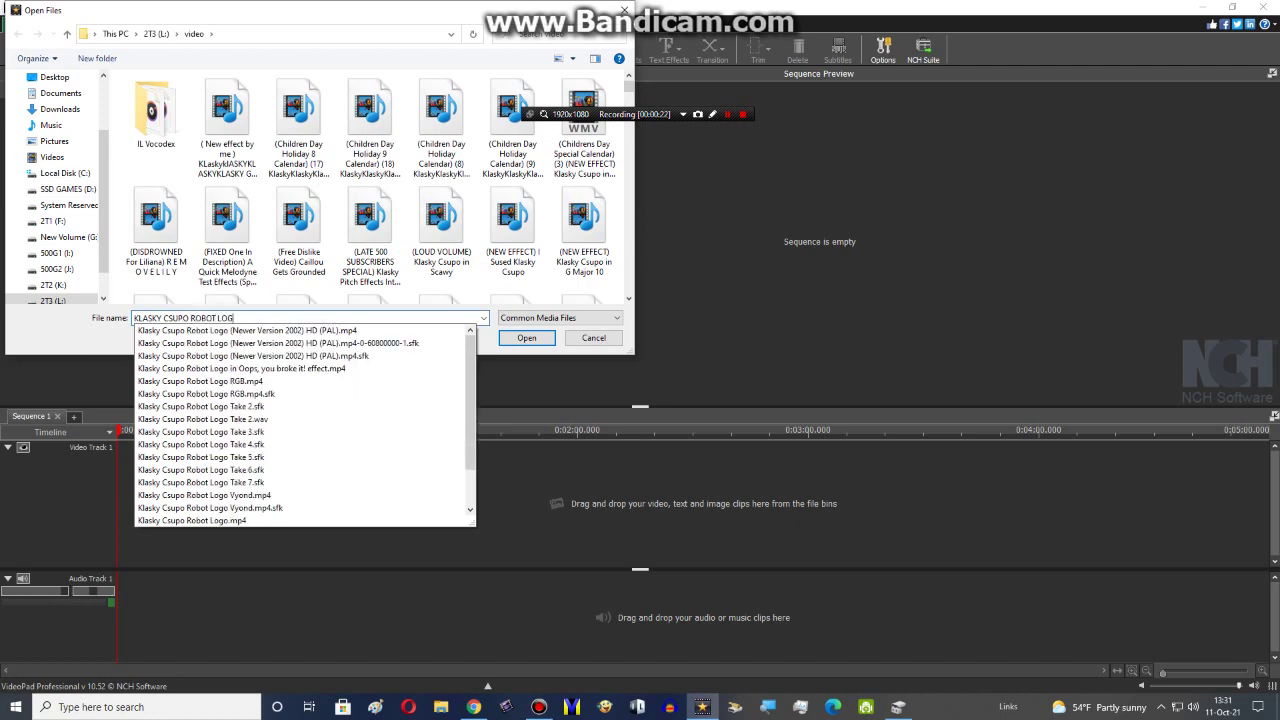
text(O)
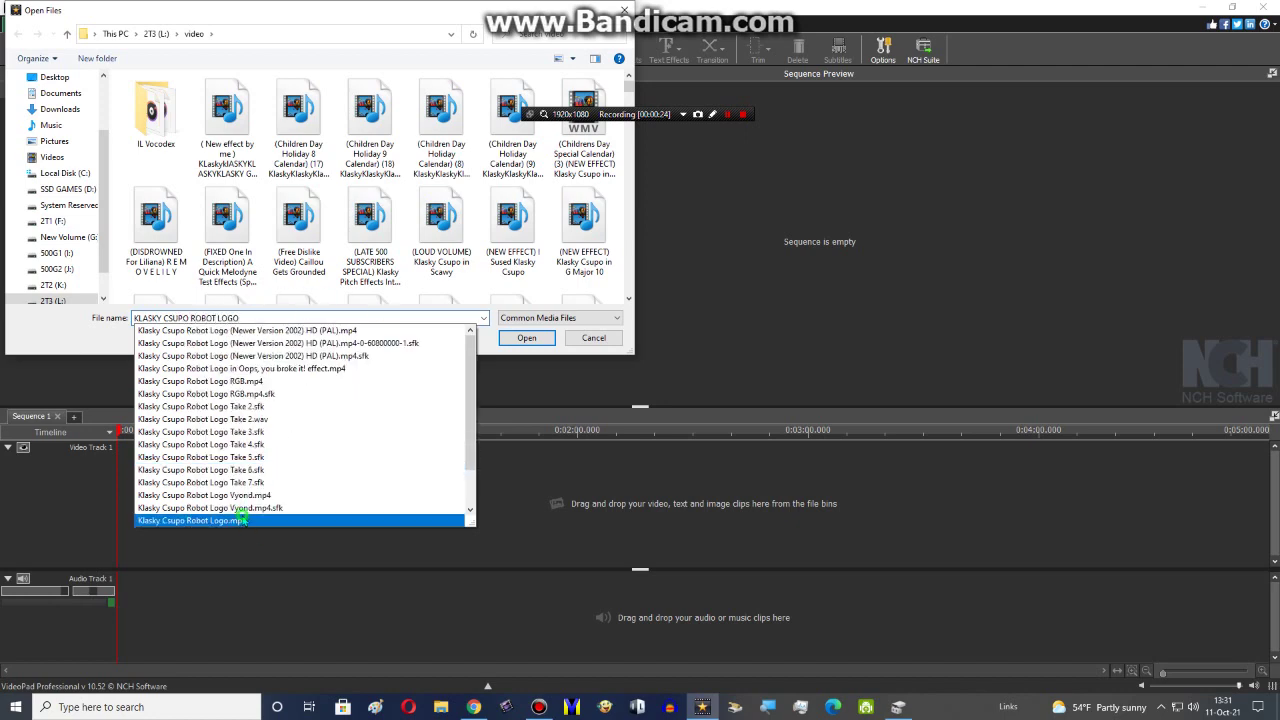
click(242, 520)
key(Return)
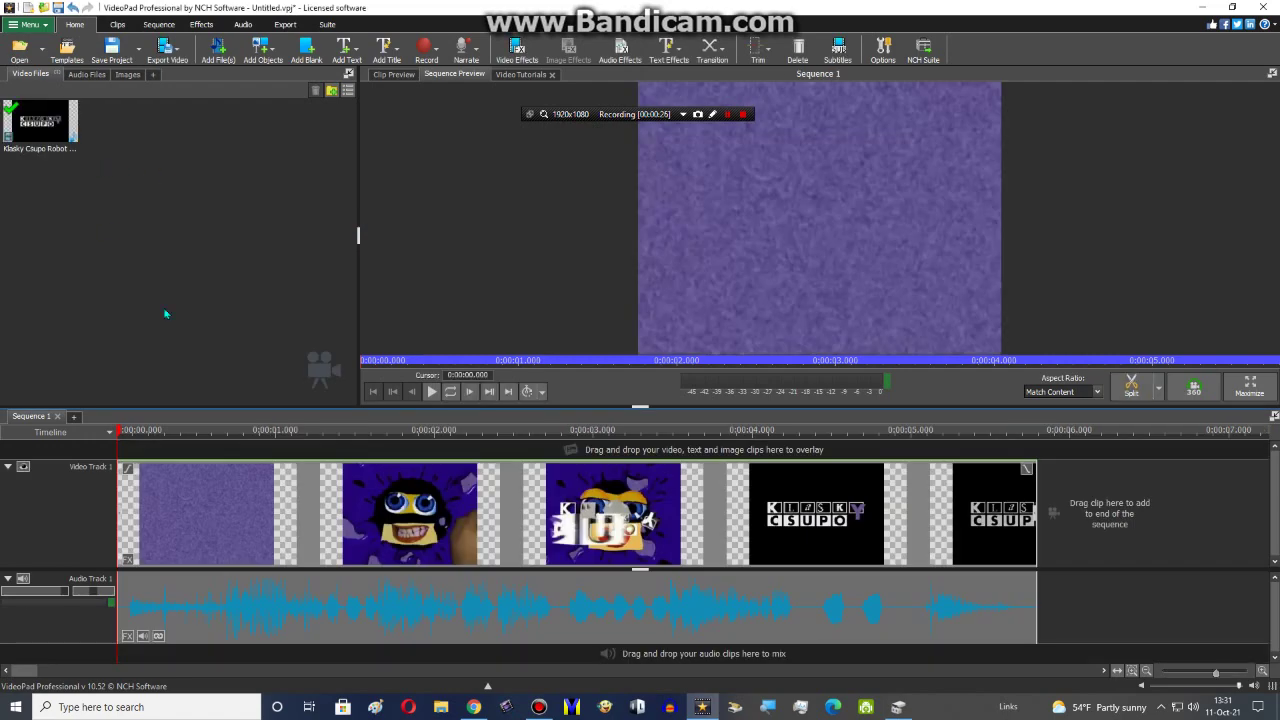
Step: Place the playhead at about 0:00:02.032 and open the video clip's effects window, clear of the timeline
drag(120, 432, 438, 432)
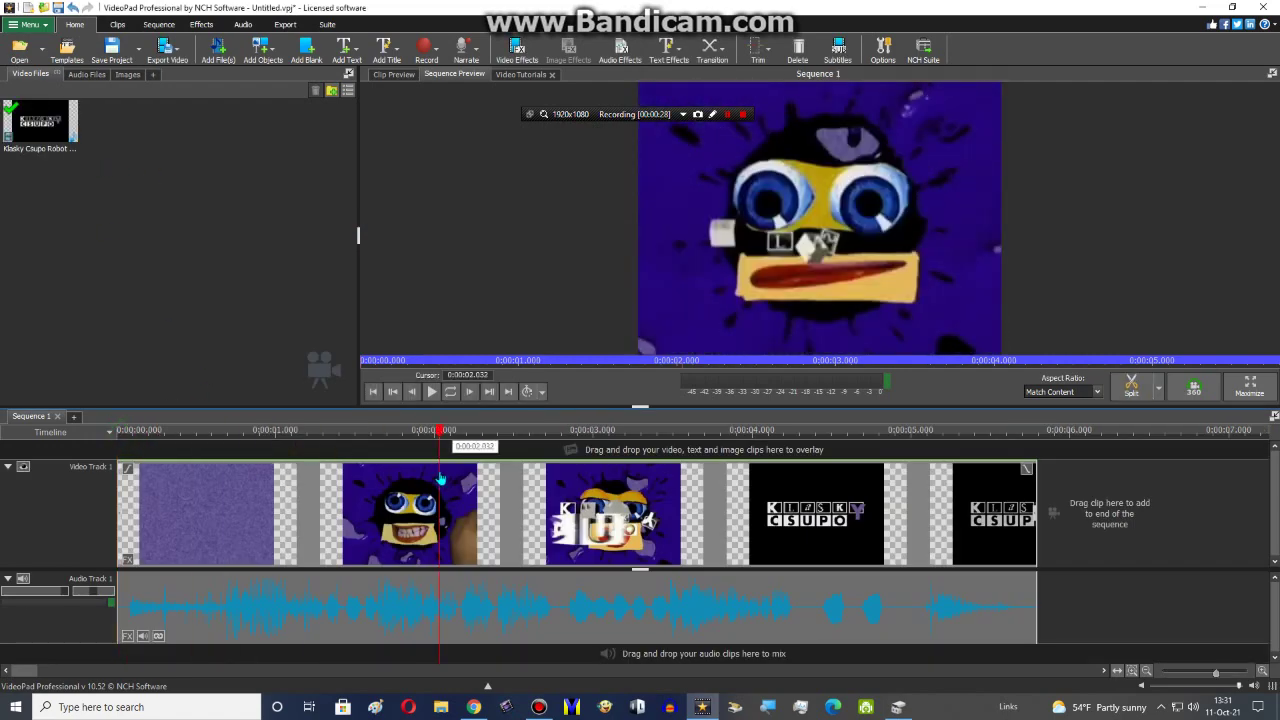
click(128, 560)
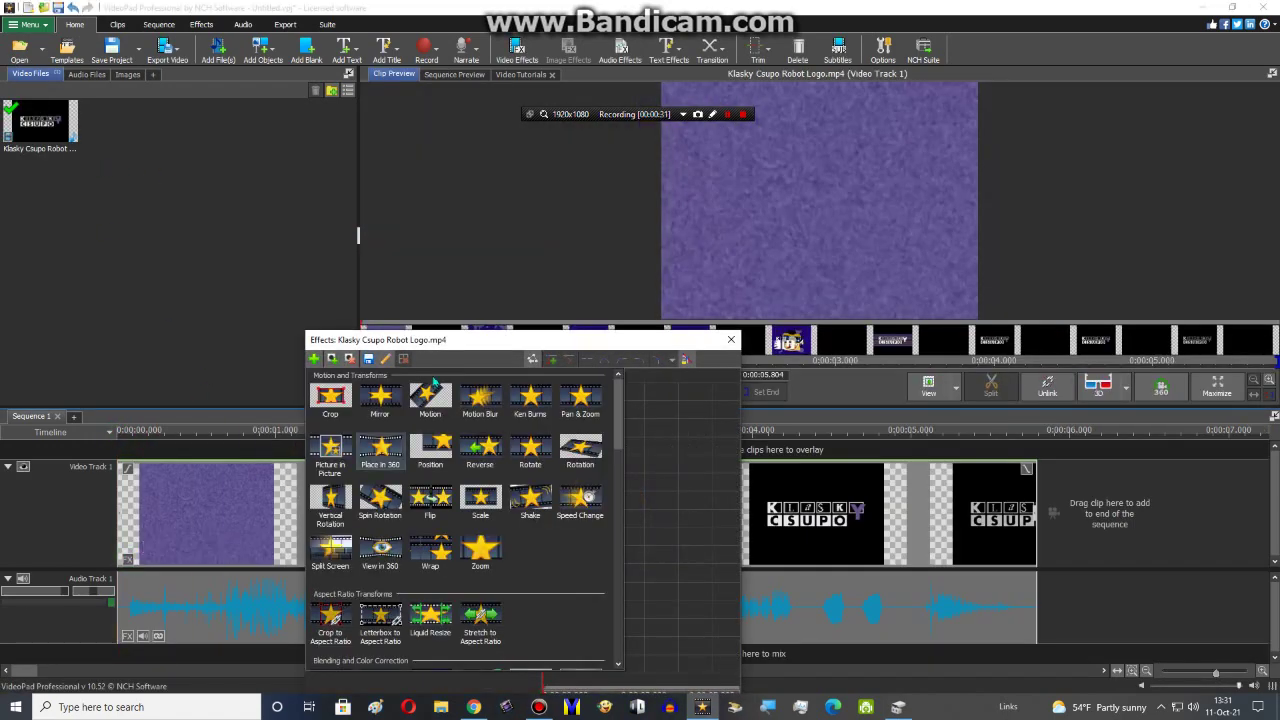
drag(368, 332, 103, 122)
click(435, 612)
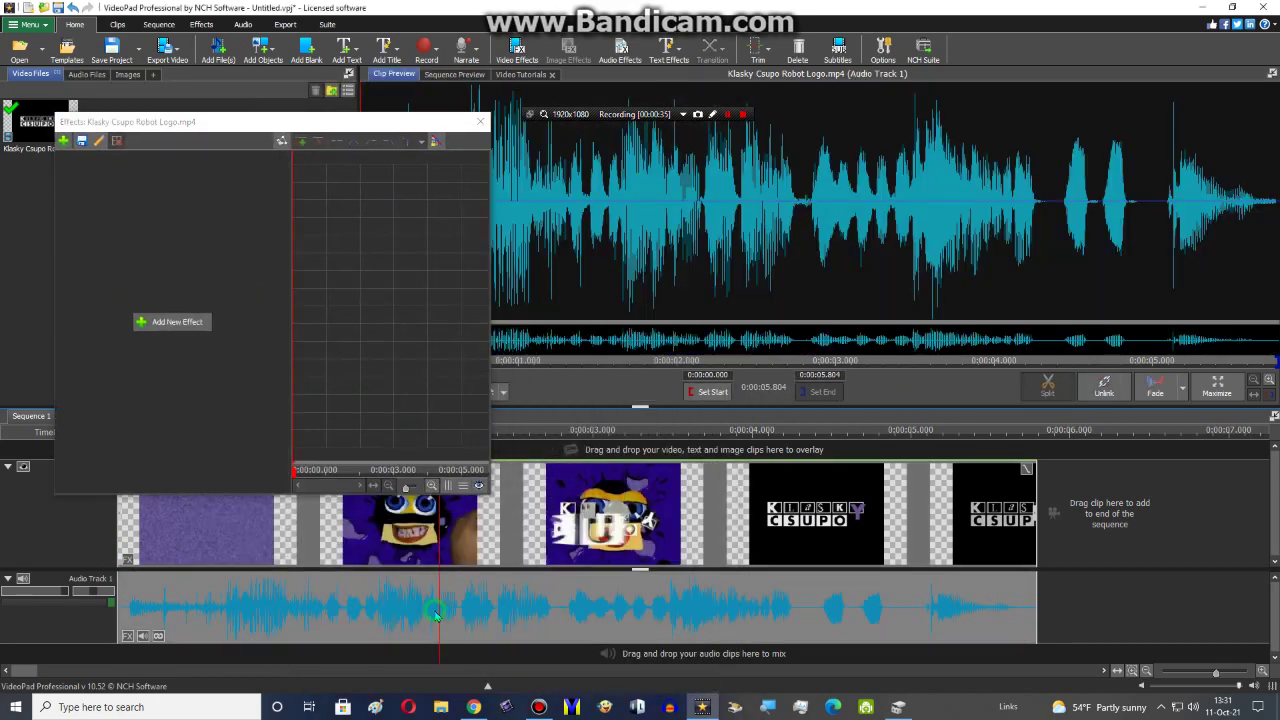
click(437, 606)
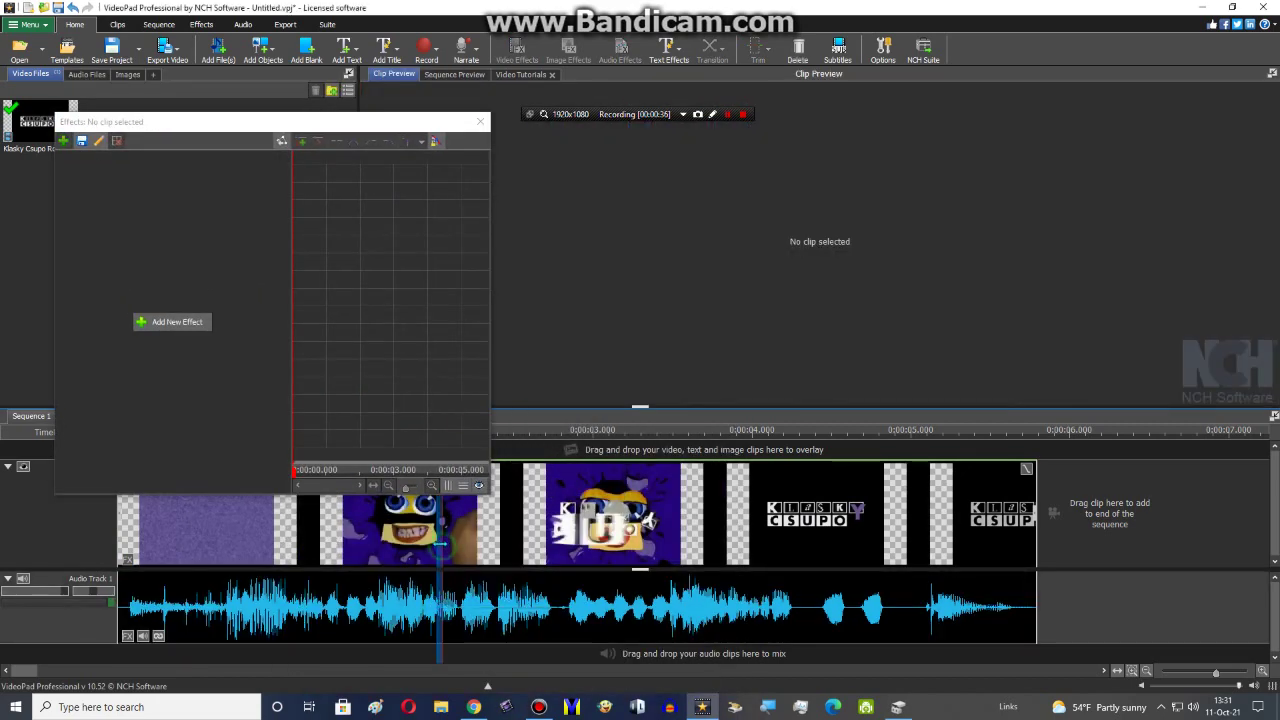
click(435, 548)
drag(443, 527, 117, 547)
drag(439, 535, 117, 530)
Step: Move the effects window above the timeline and place the playhead at about 2 seconds
drag(252, 127, 202, 39)
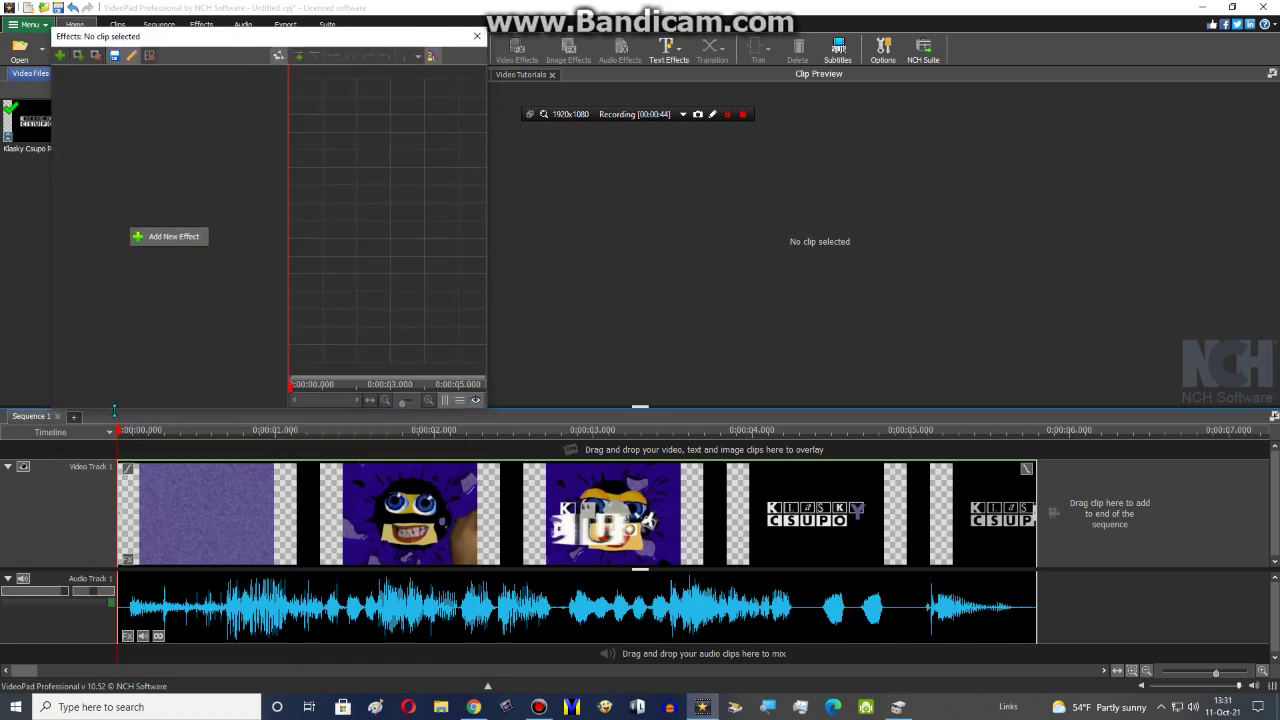
click(426, 476)
mouse_move(440, 472)
mouse_down()
mouse_move(455, 474)
mouse_move(435, 474)
mouse_up()
Step: Apply the Gradient Map effect to the Klasky Csupo Robot Logo video clip
click(164, 240)
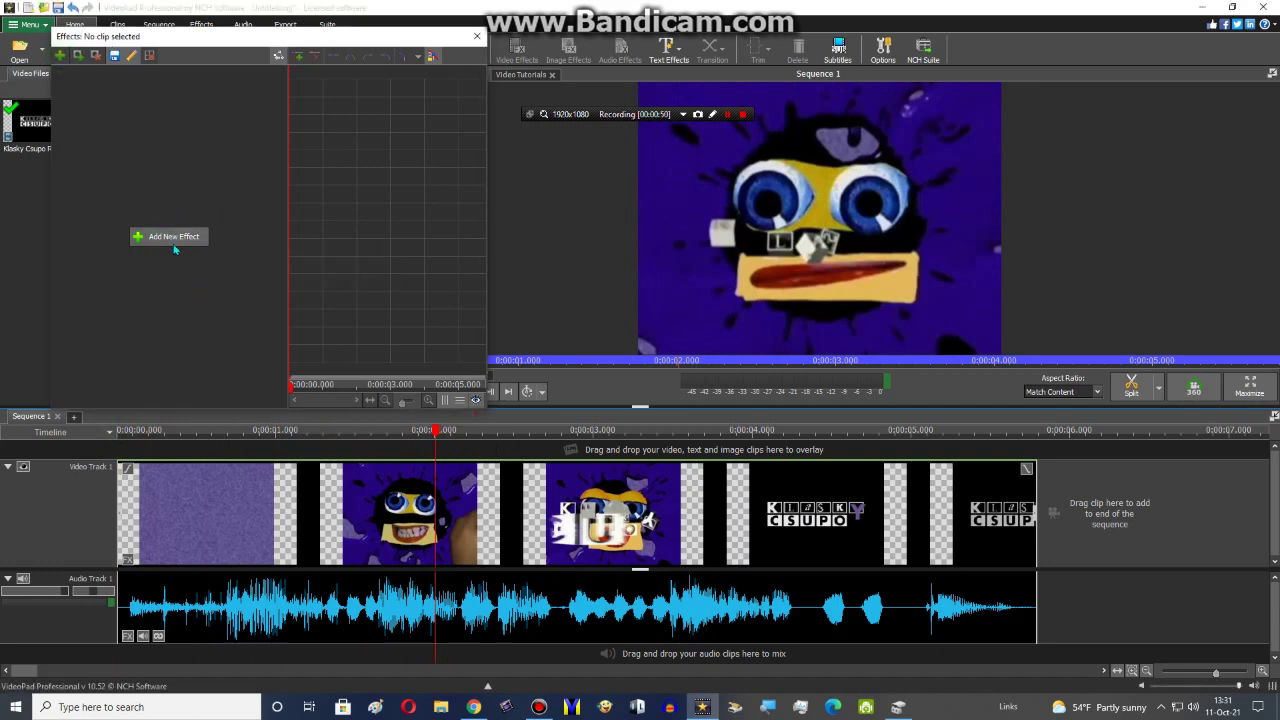
click(174, 246)
click(200, 510)
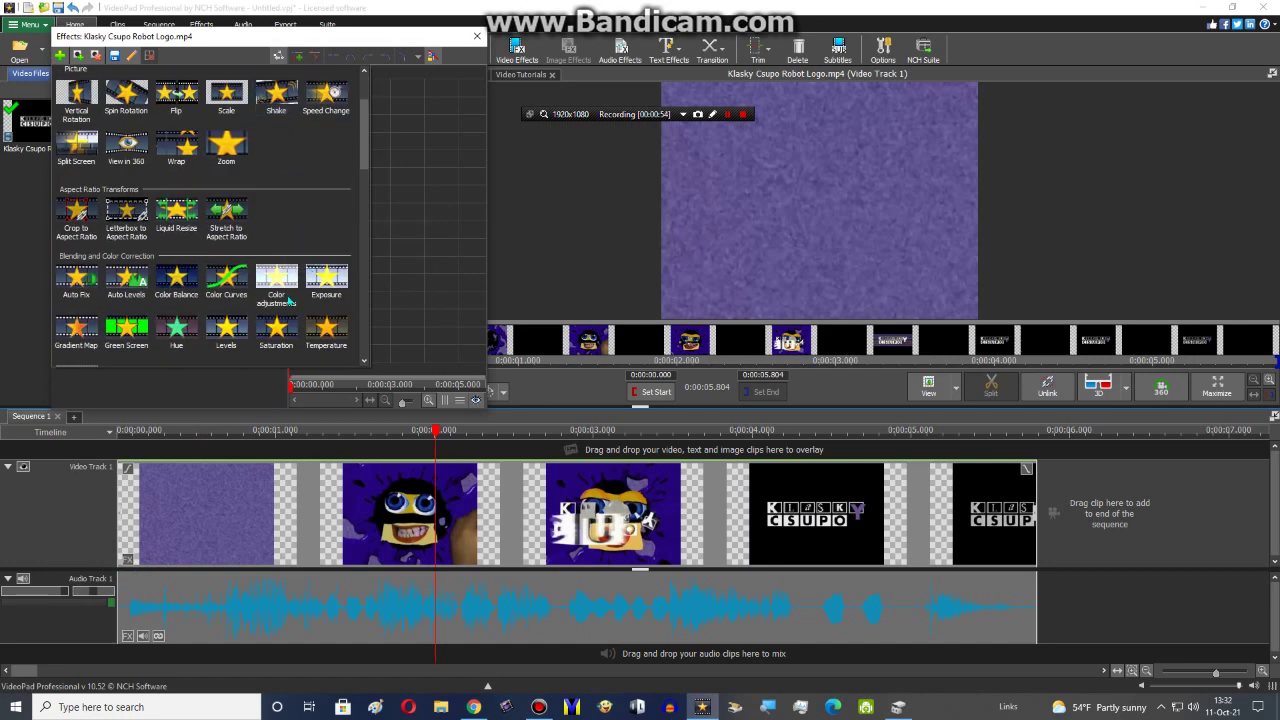
double_click(88, 336)
click(727, 114)
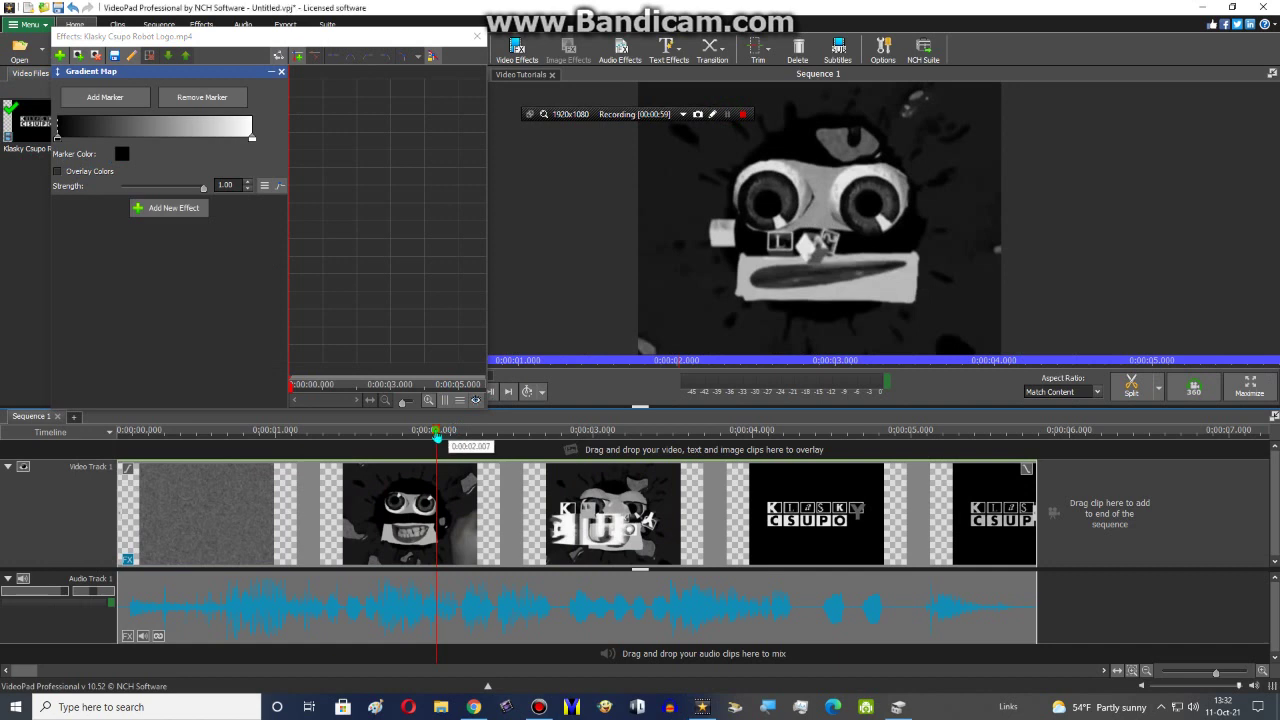
Step: Move the playhead back to about 1.8 seconds and shift the white gradient marker to roughly a quarter of the gradient's length
click(413, 437)
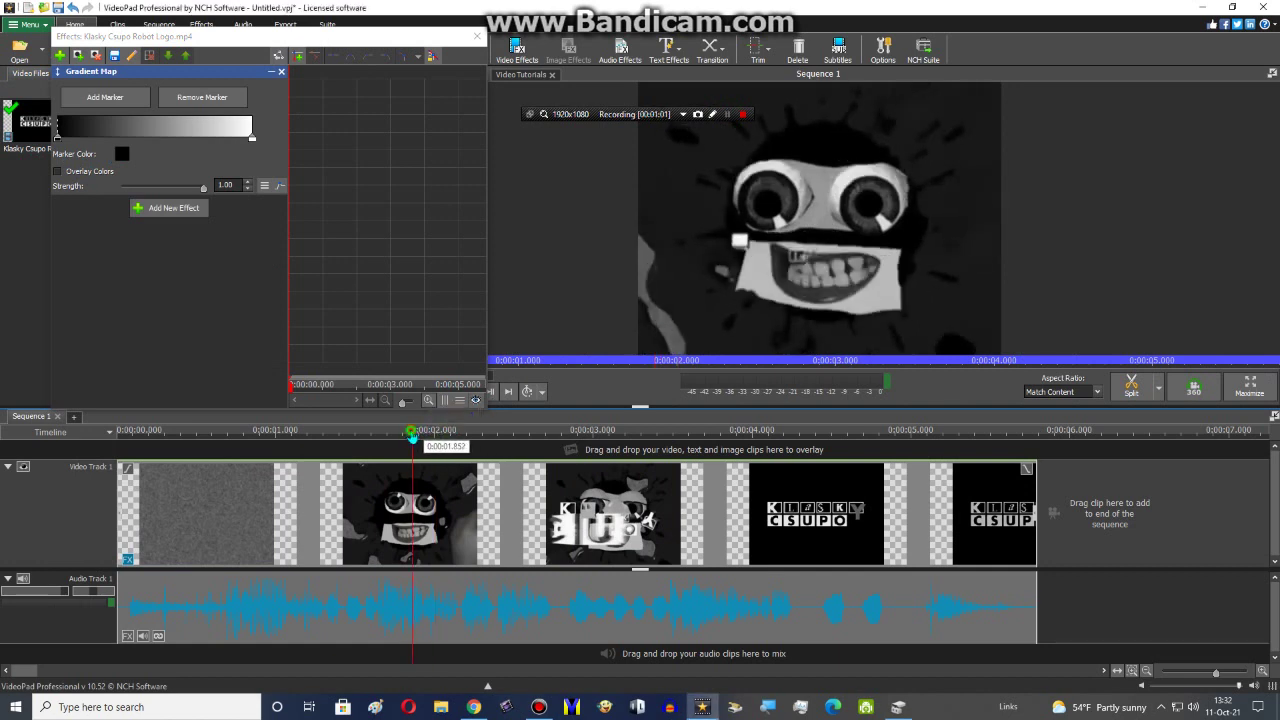
drag(411, 435, 399, 433)
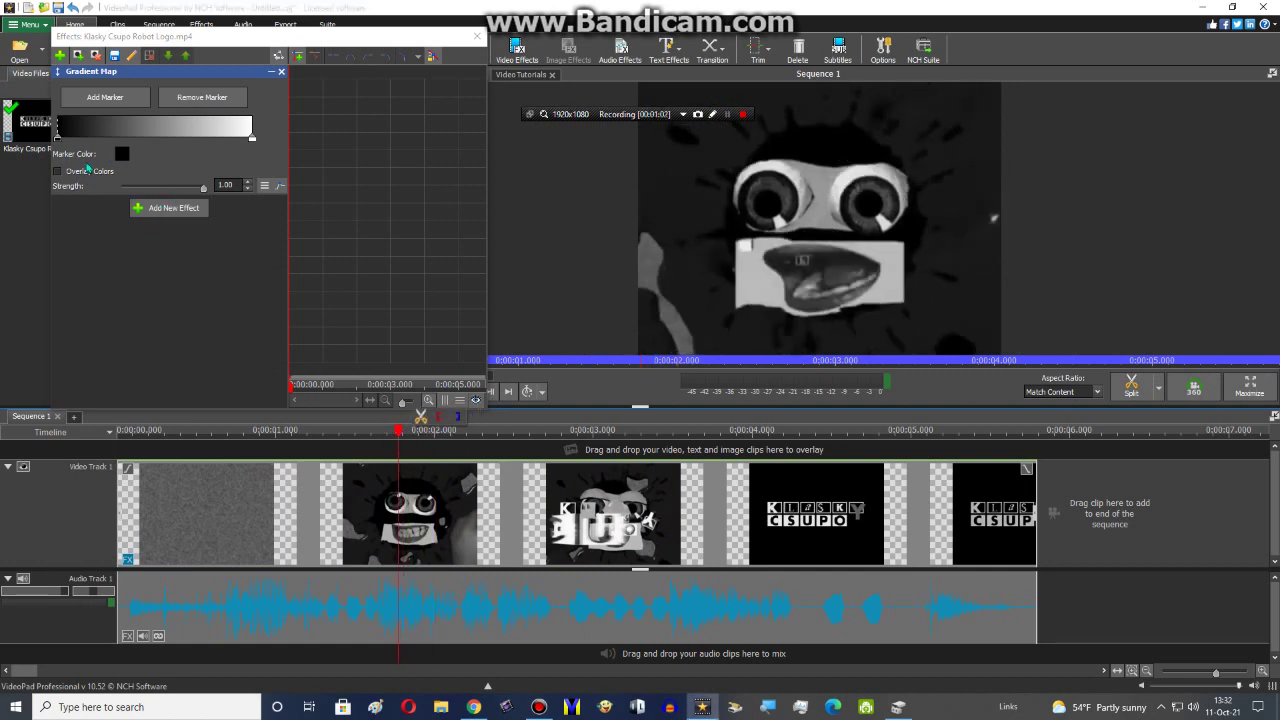
mouse_move(257, 142)
mouse_down()
mouse_move(70, 145)
mouse_move(112, 148)
mouse_up()
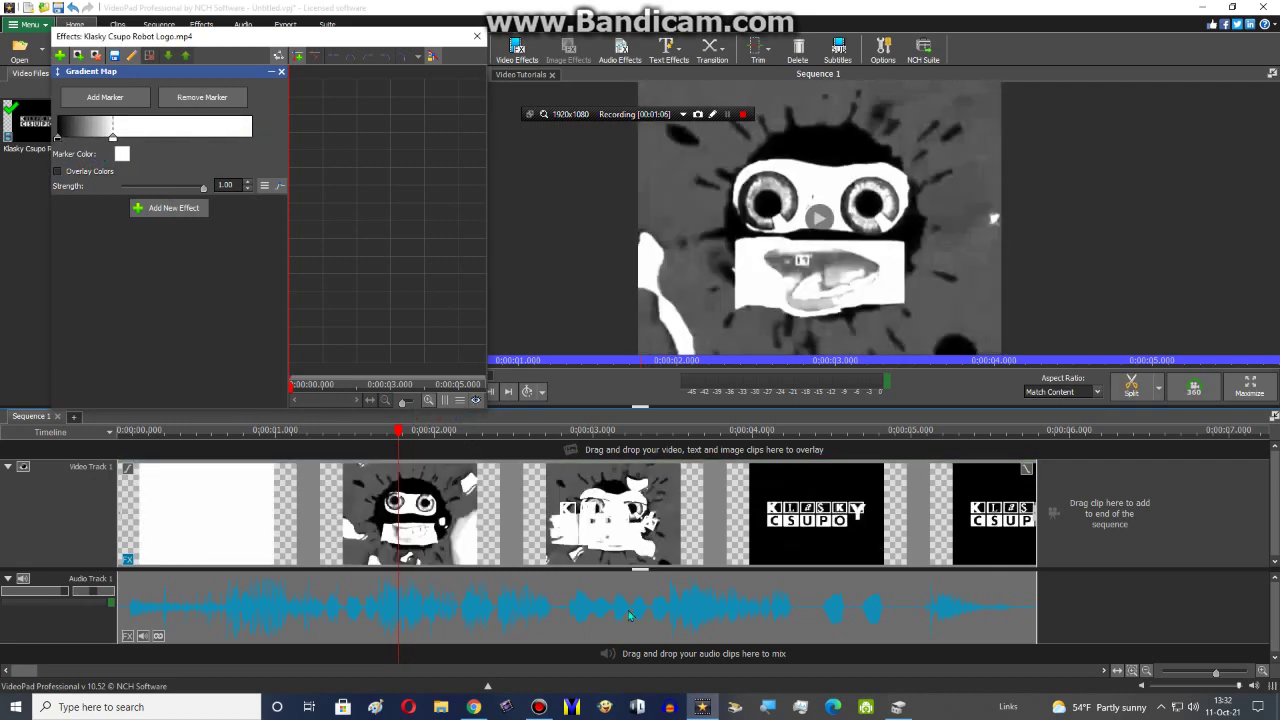
Step: Check the G-Major 211 color values and set the white gradient marker's color to red (fc0303)
mouse_move(474, 707)
mouse_move(462, 680)
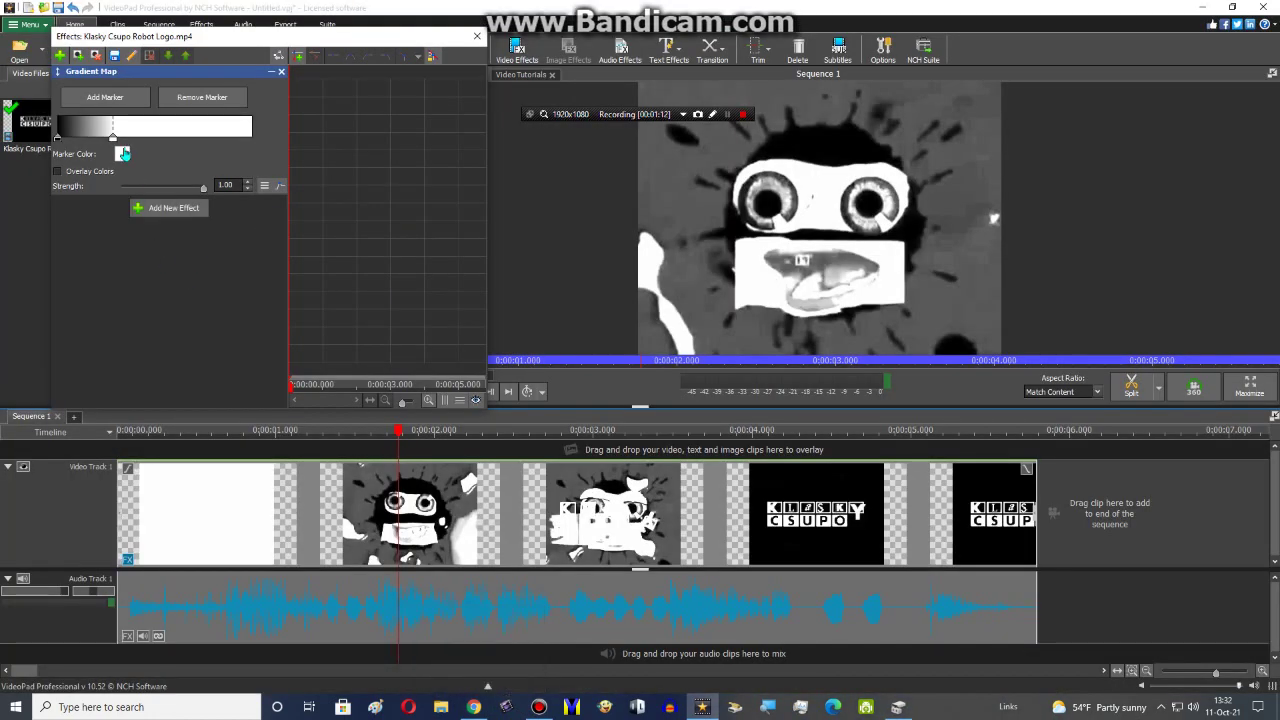
click(123, 154)
click(702, 177)
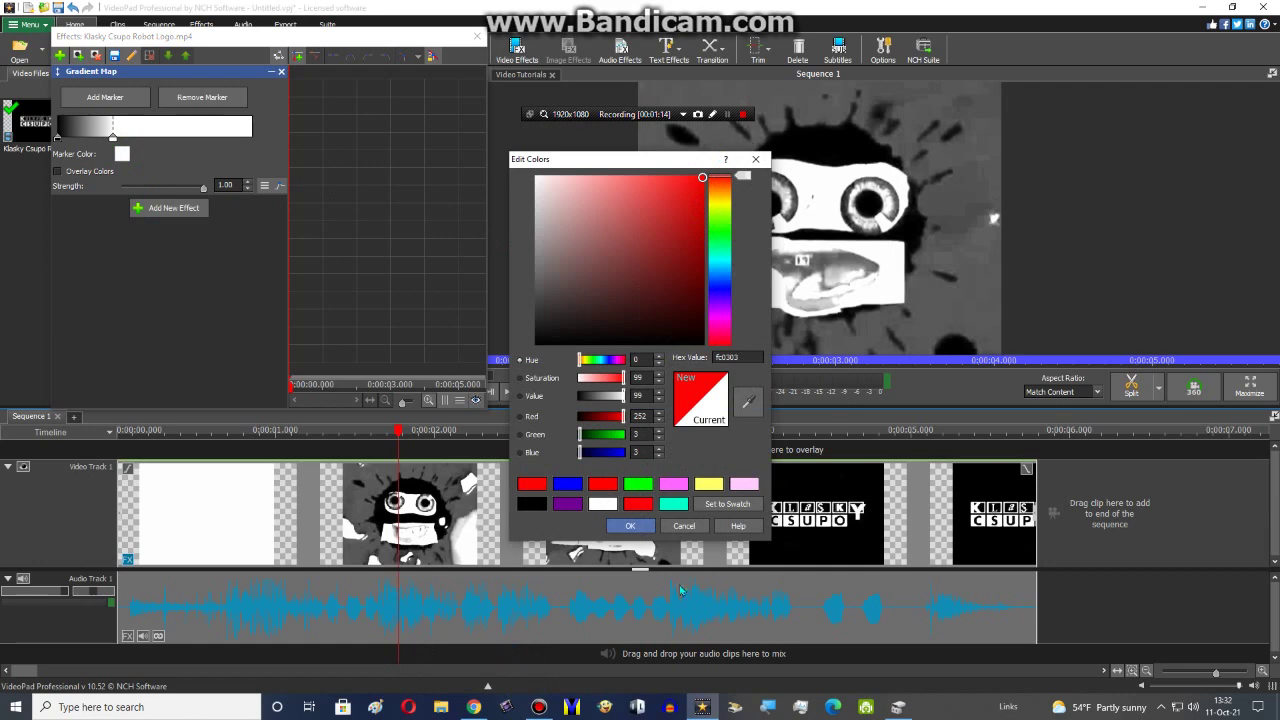
click(630, 526)
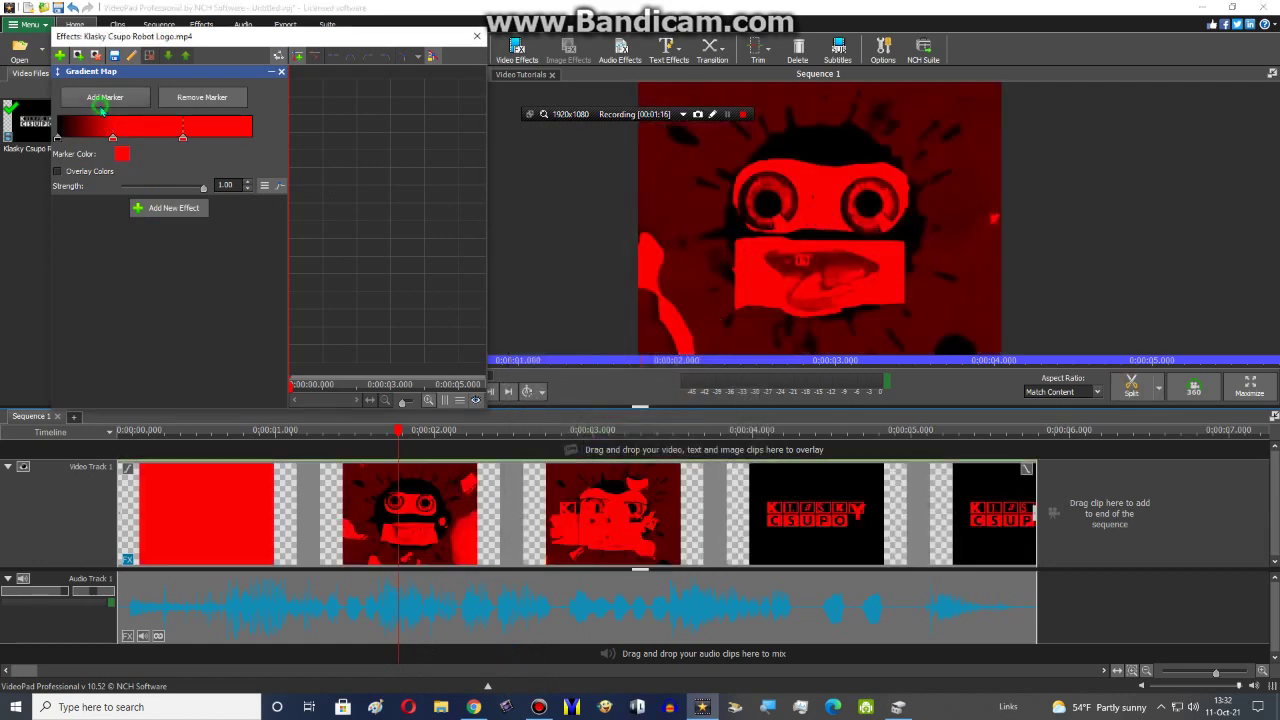
Step: Add a gradient marker just beyond the red one, near the middle of the gradient, and color it green (00ff00)
click(113, 140)
drag(184, 138, 147, 148)
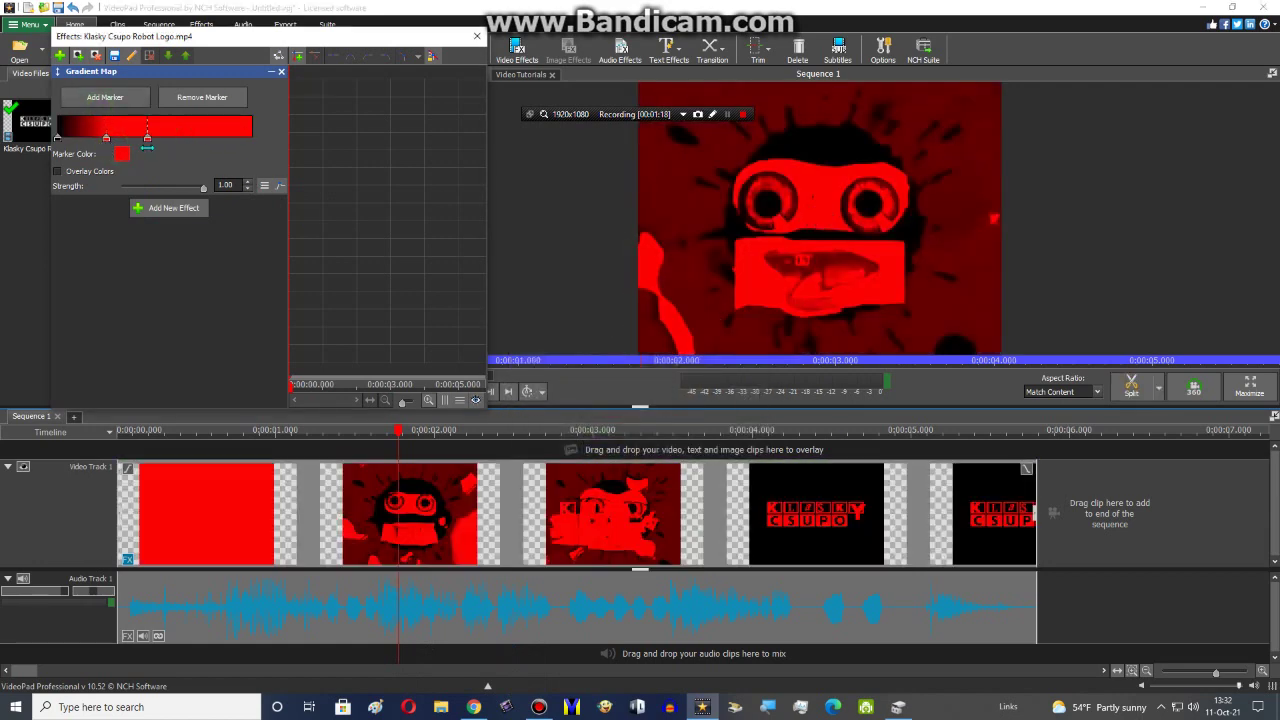
click(122, 154)
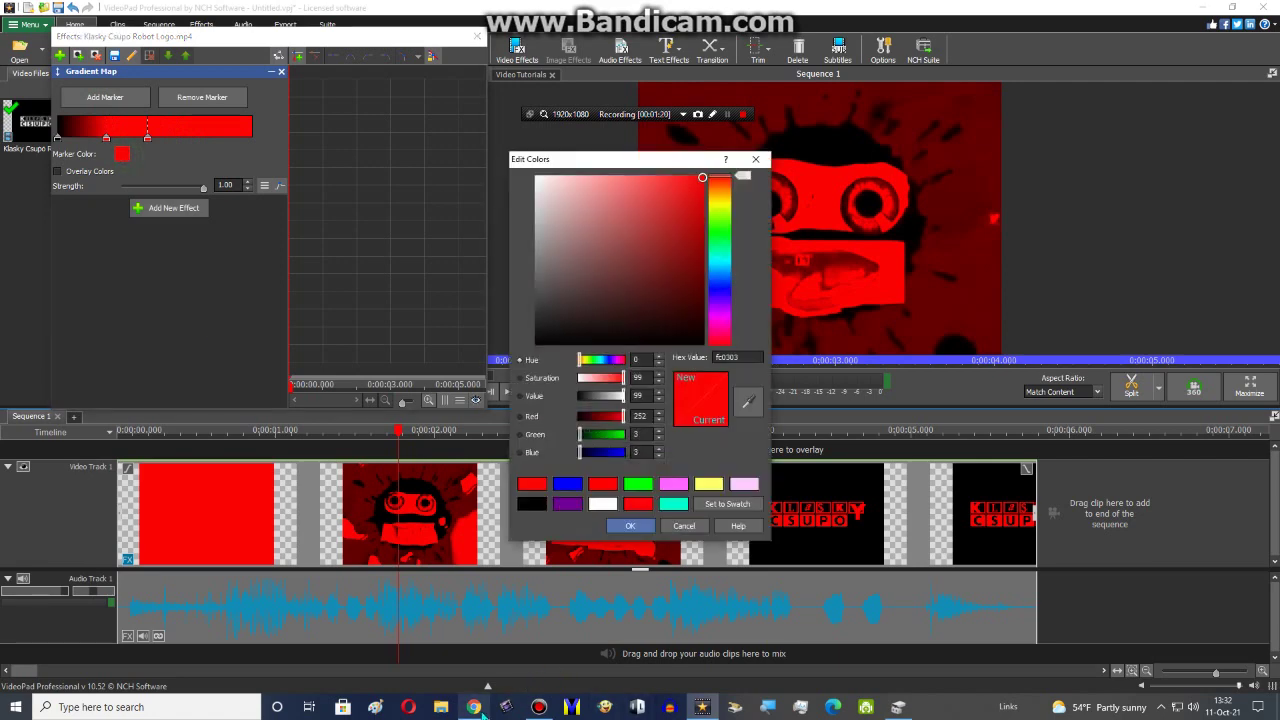
mouse_move(474, 690)
mouse_move(456, 636)
click(640, 485)
click(630, 526)
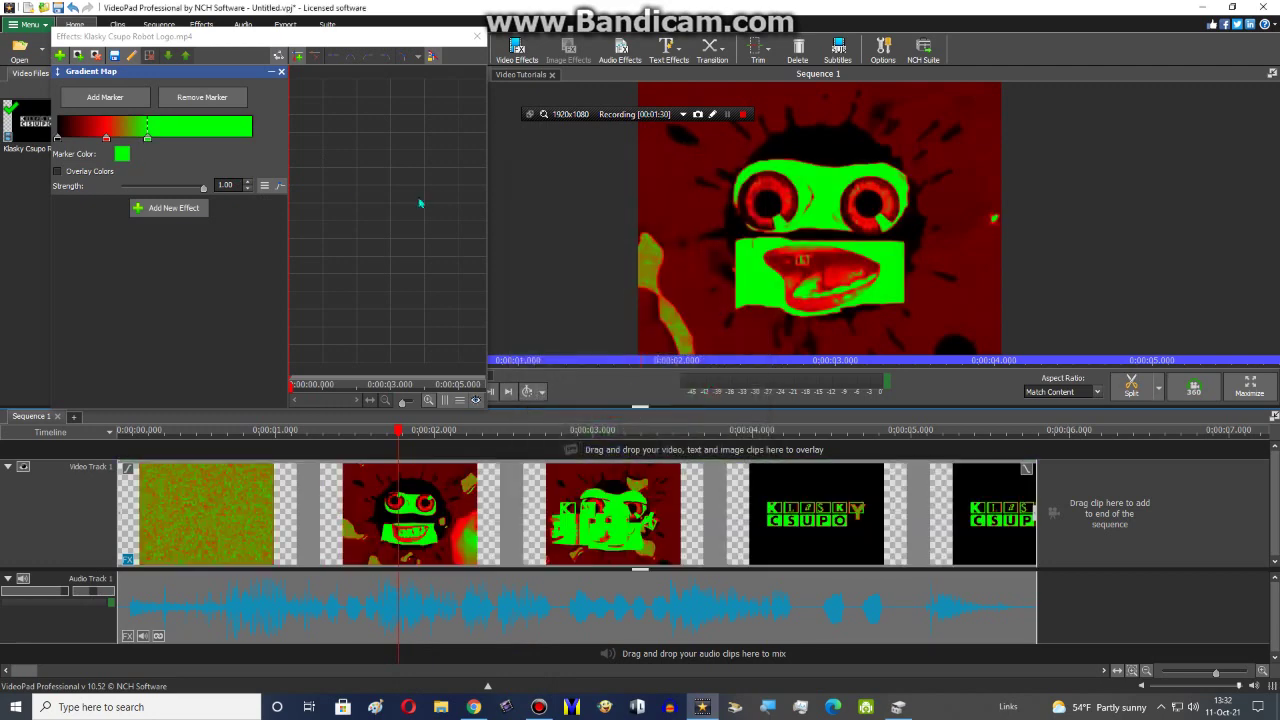
Step: Shift the red and green markers toward the dark end, add a marker after them and color it cyan (0, 255, 255)
click(122, 104)
mouse_move(106, 137)
mouse_down()
mouse_move(95, 138)
mouse_move(129, 138)
mouse_up()
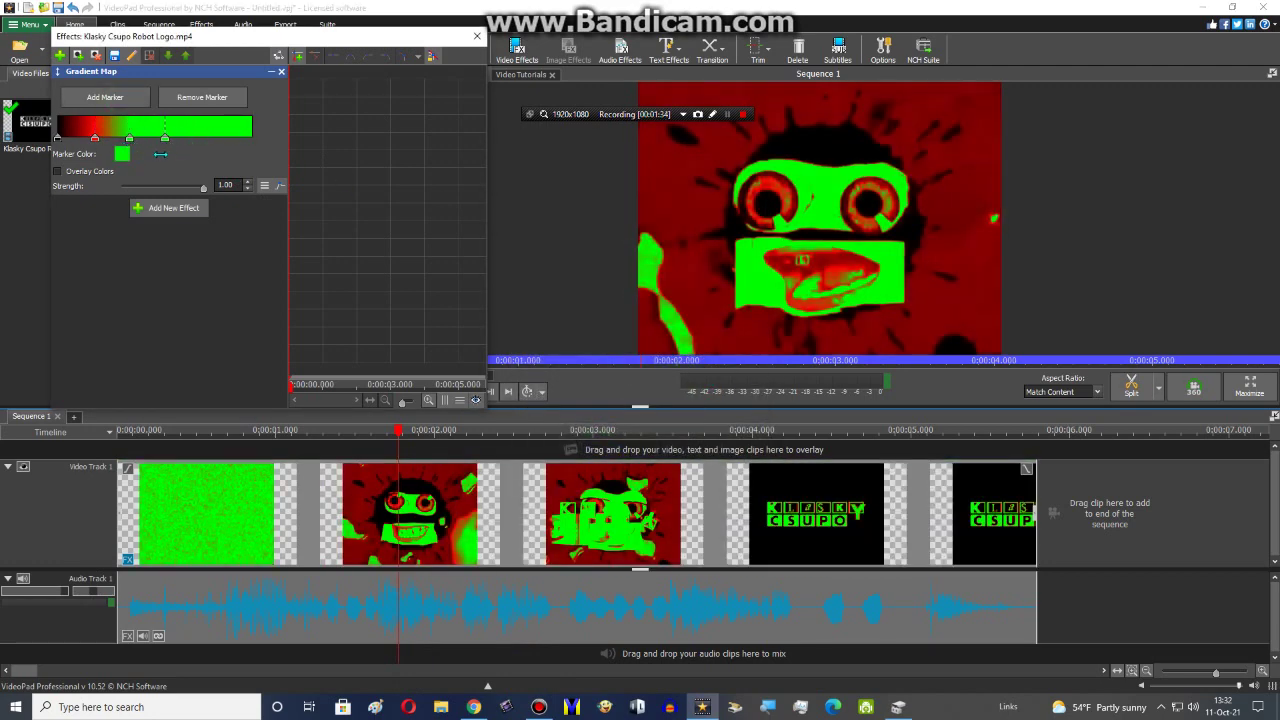
click(122, 153)
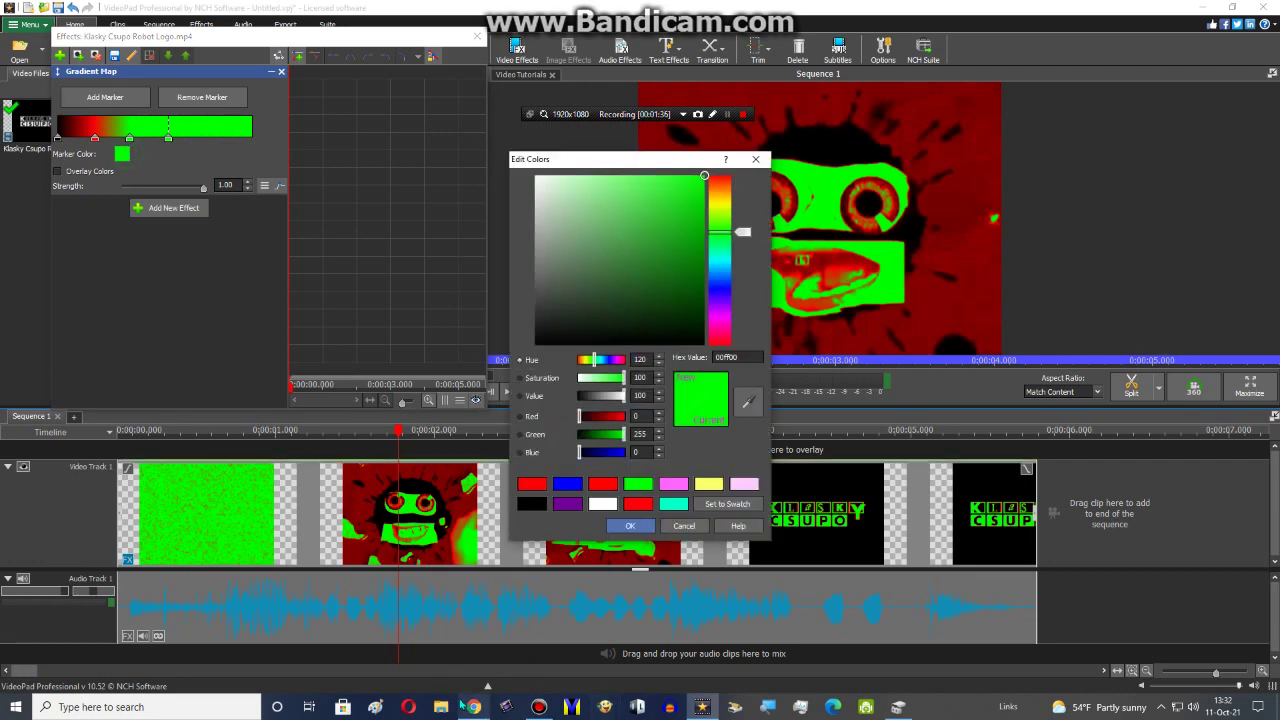
click(445, 659)
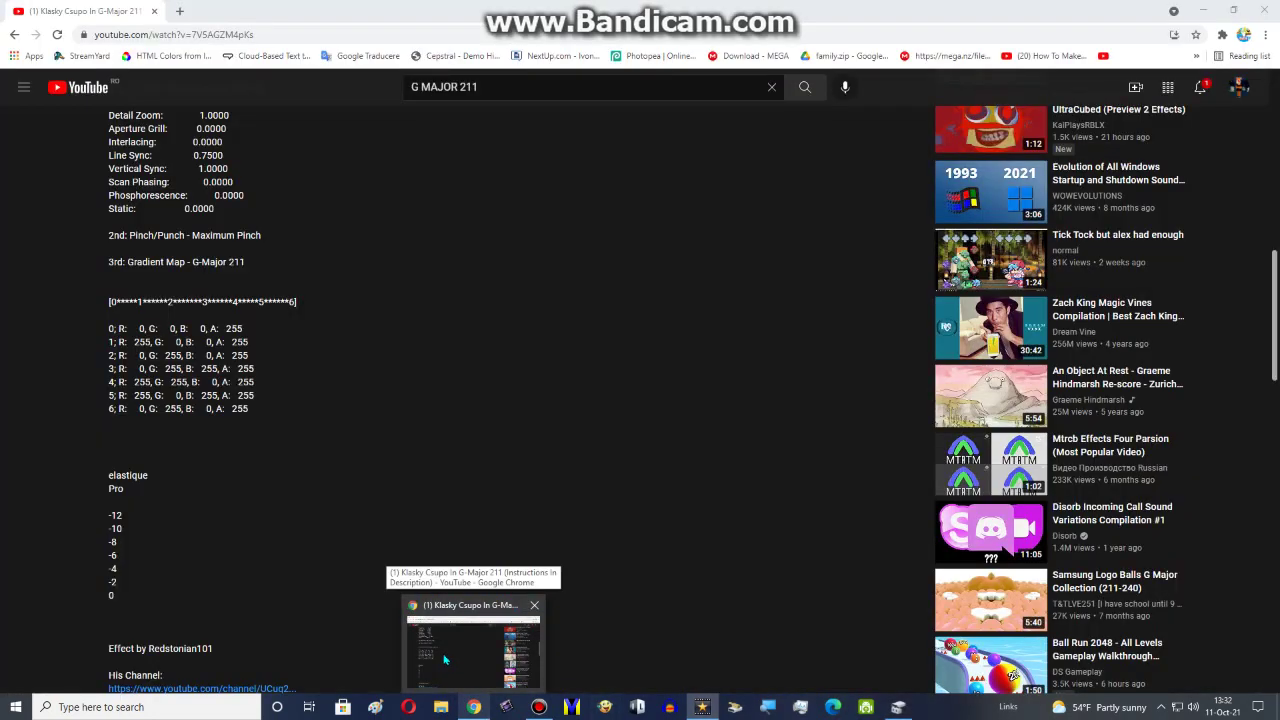
key(alt+Tab)
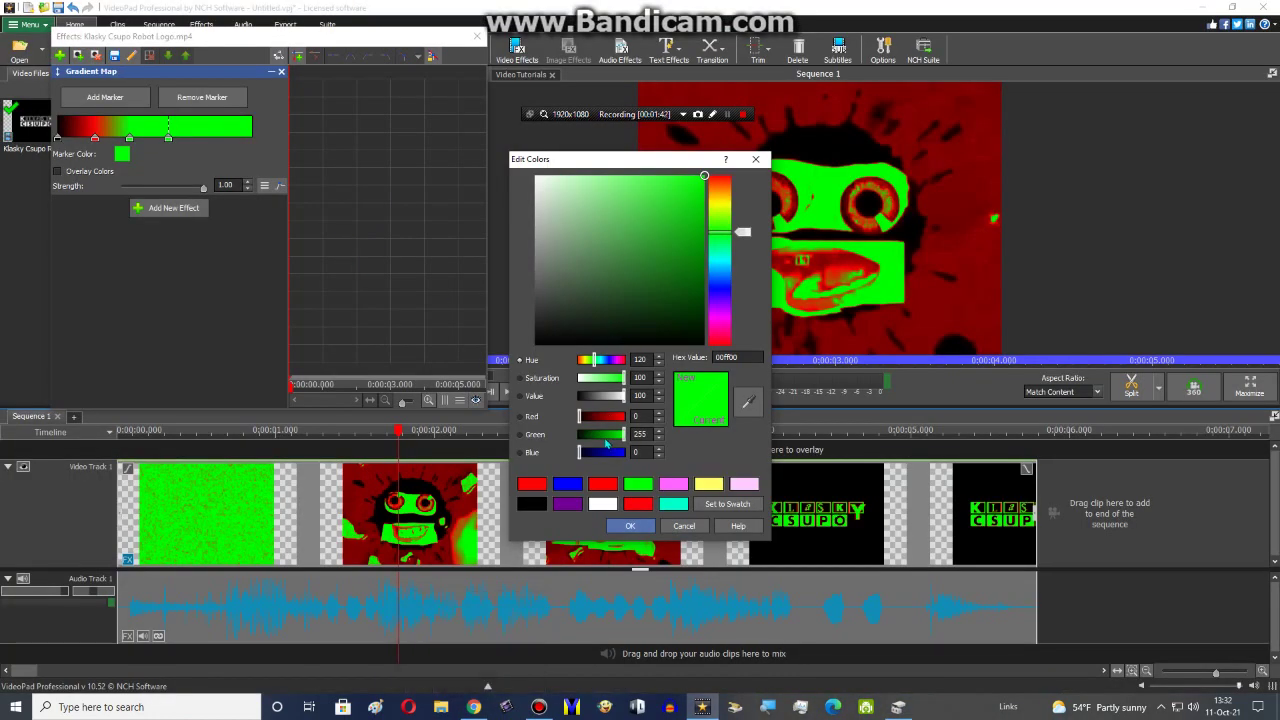
drag(592, 453, 626, 453)
click(630, 526)
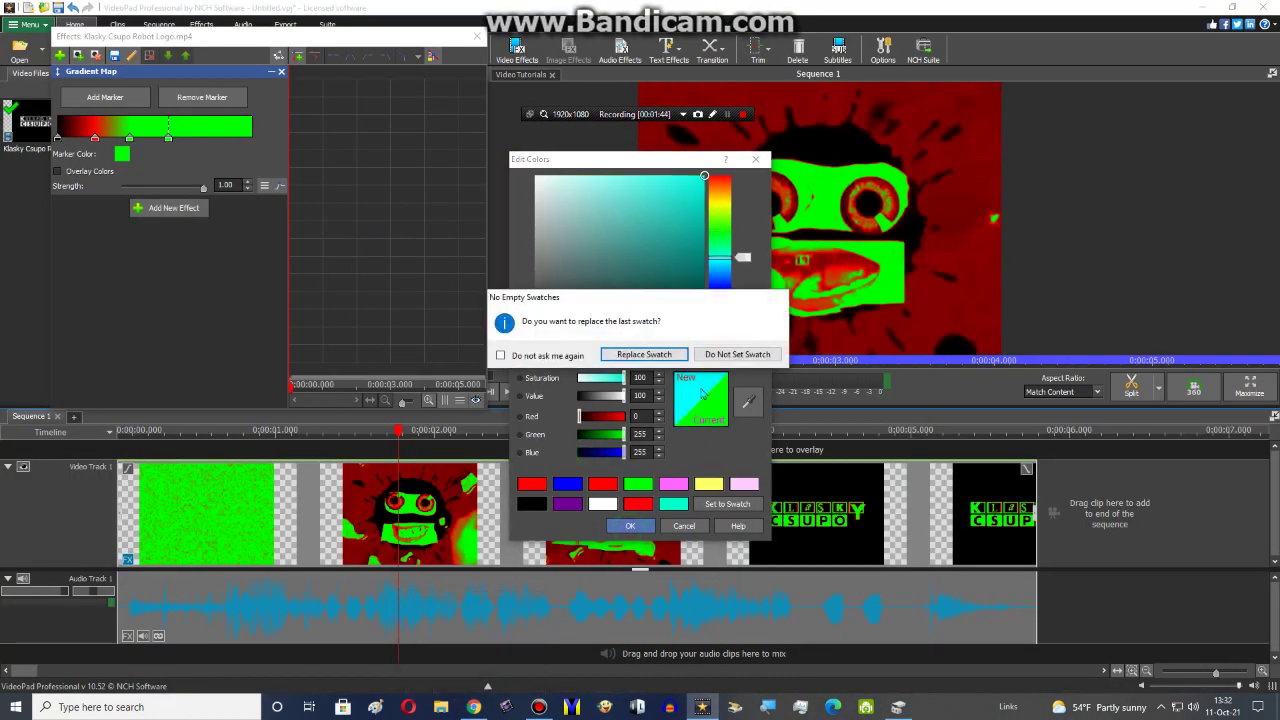
click(717, 354)
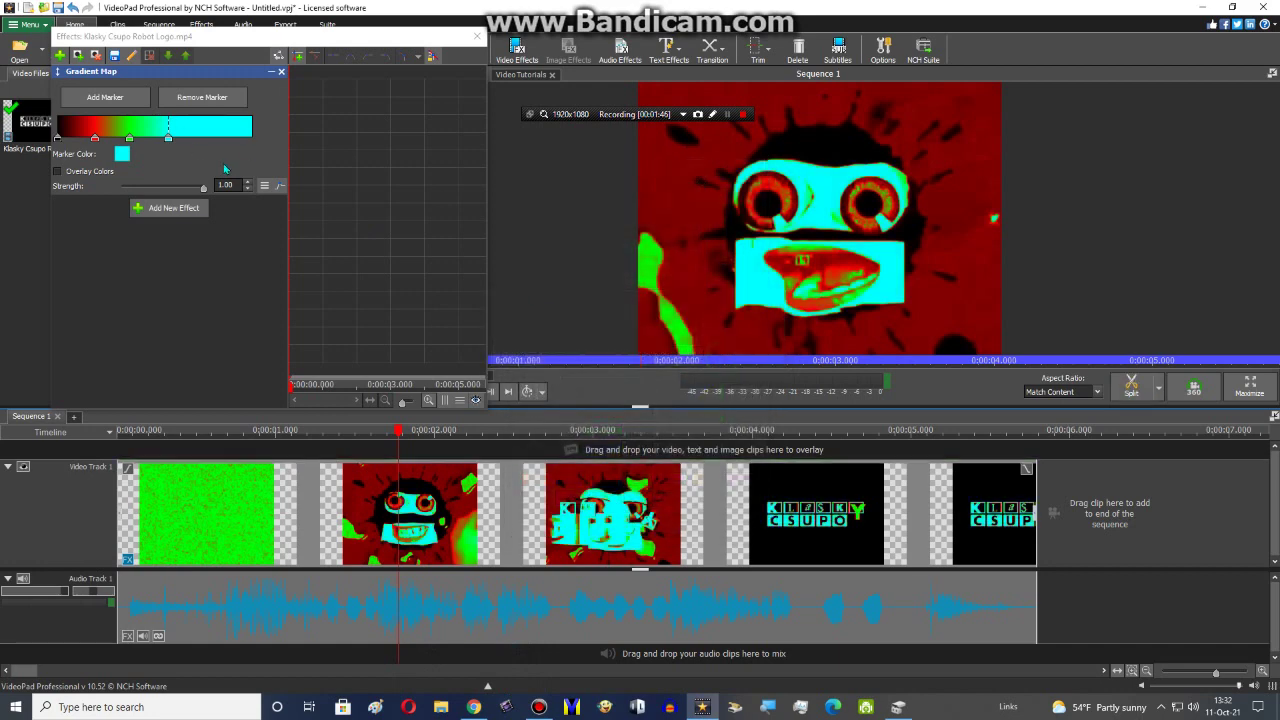
Step: Add a gradient marker just beyond the cyan one and color it magenta (255, 0, 255), leaving the saved swatches unreplaced
click(144, 104)
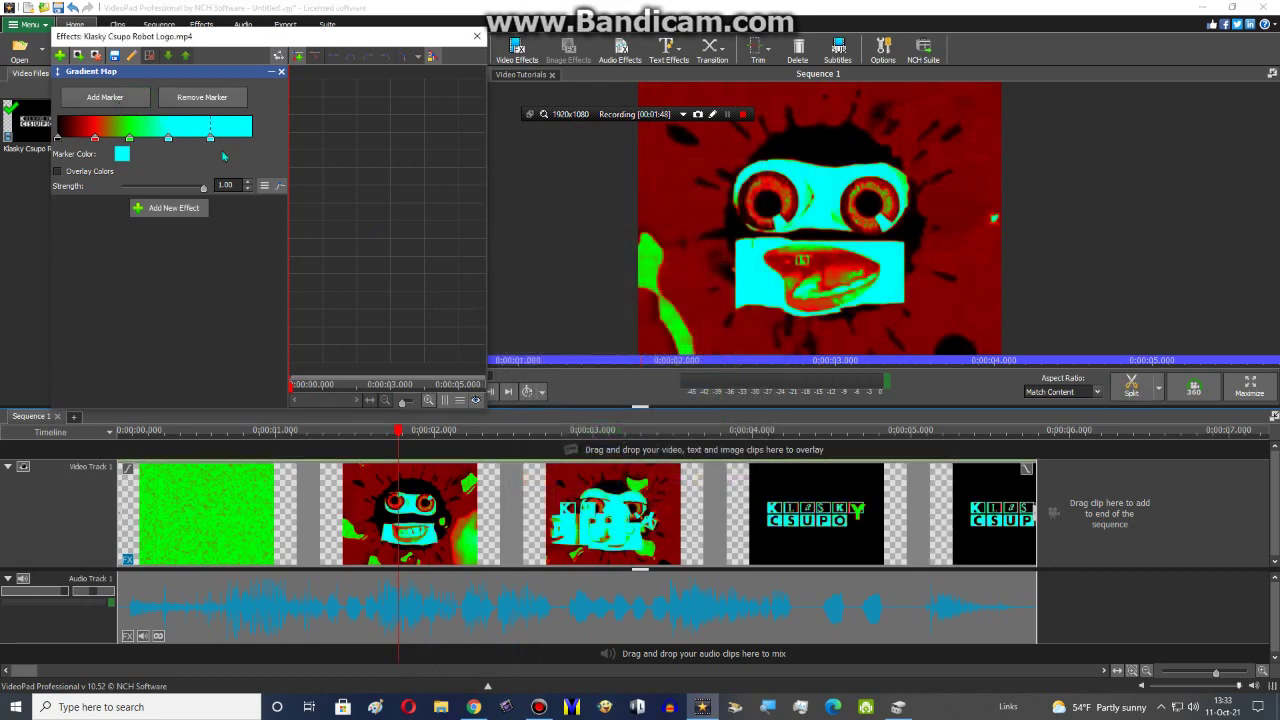
mouse_move(206, 140)
mouse_down()
mouse_move(161, 139)
mouse_move(191, 139)
mouse_up()
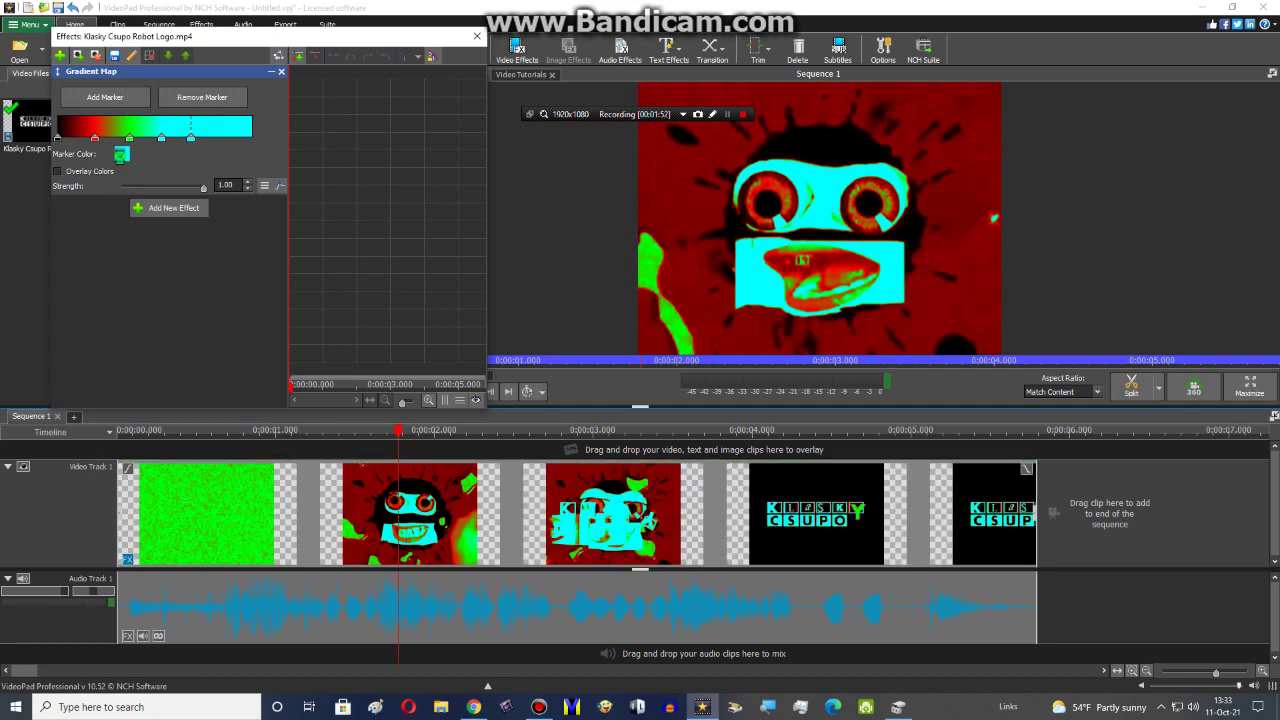
click(121, 154)
mouse_move(613, 420)
mouse_down()
mouse_move(626, 417)
mouse_move(578, 436)
mouse_up()
click(630, 526)
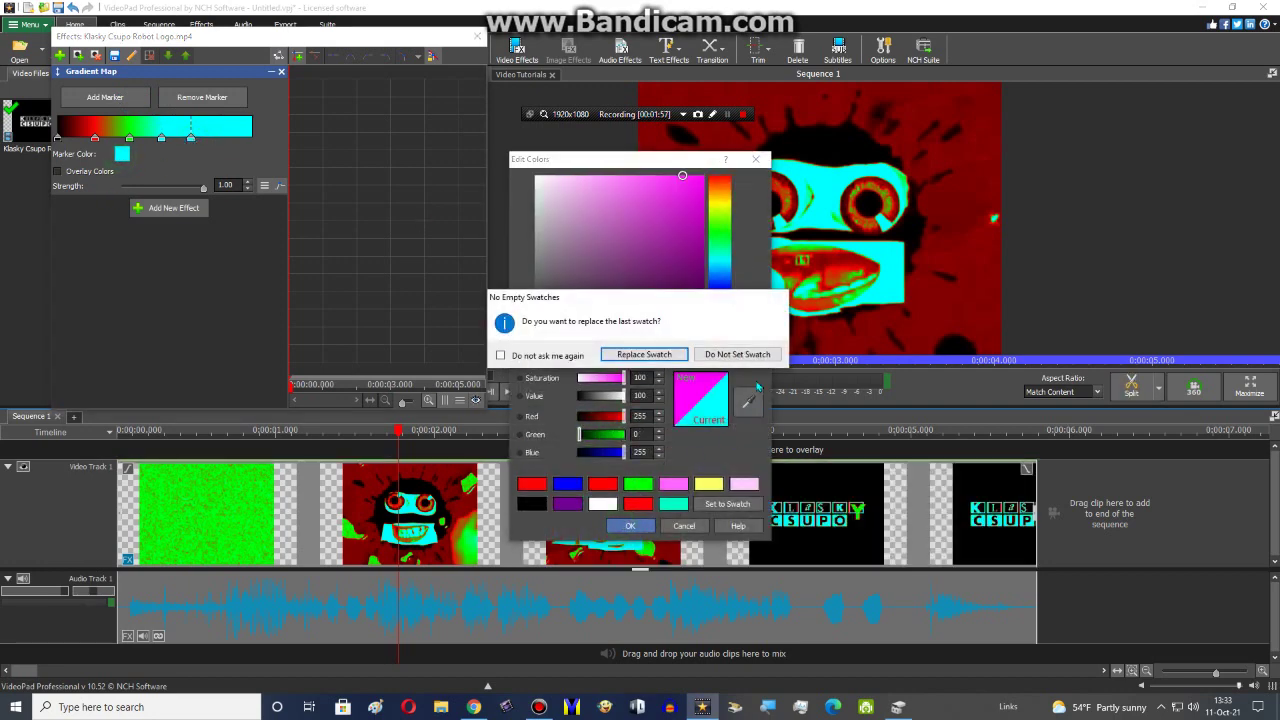
click(738, 351)
Step: Recheck the G-Major 211 color values and add two gradient markers beyond the magenta one, placing the last at the bright end
click(125, 102)
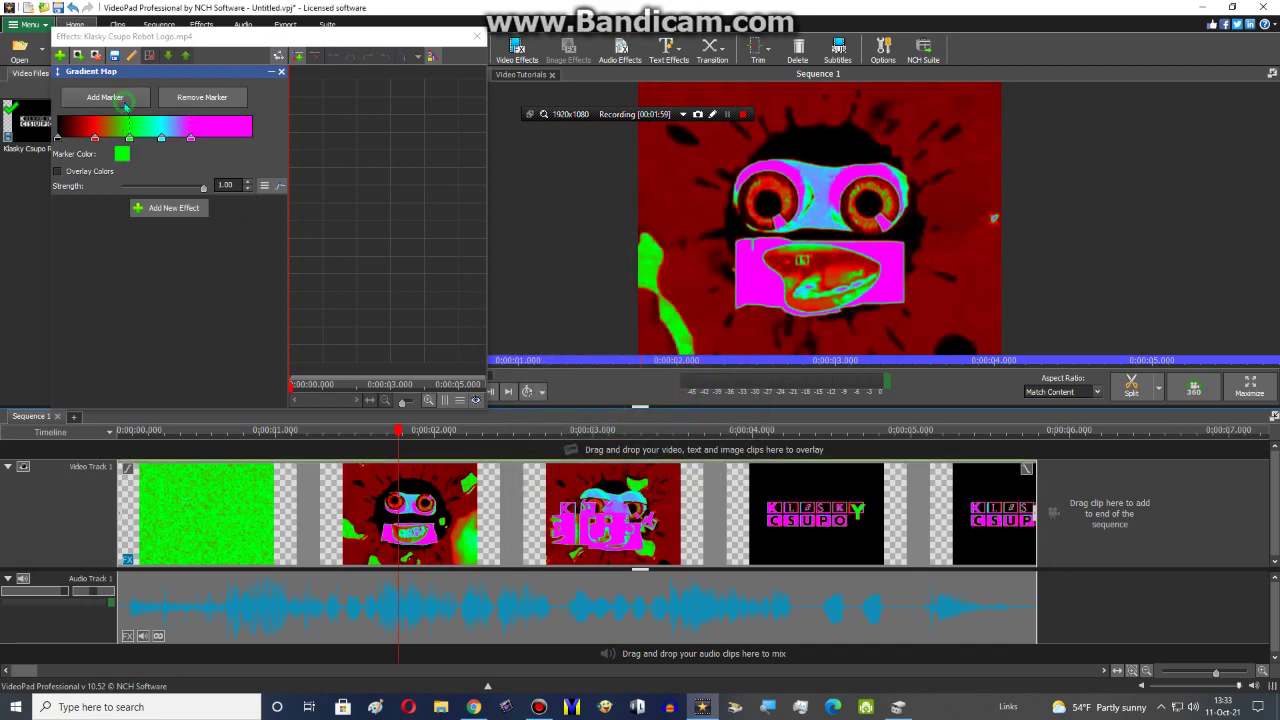
mouse_move(473, 707)
click(453, 656)
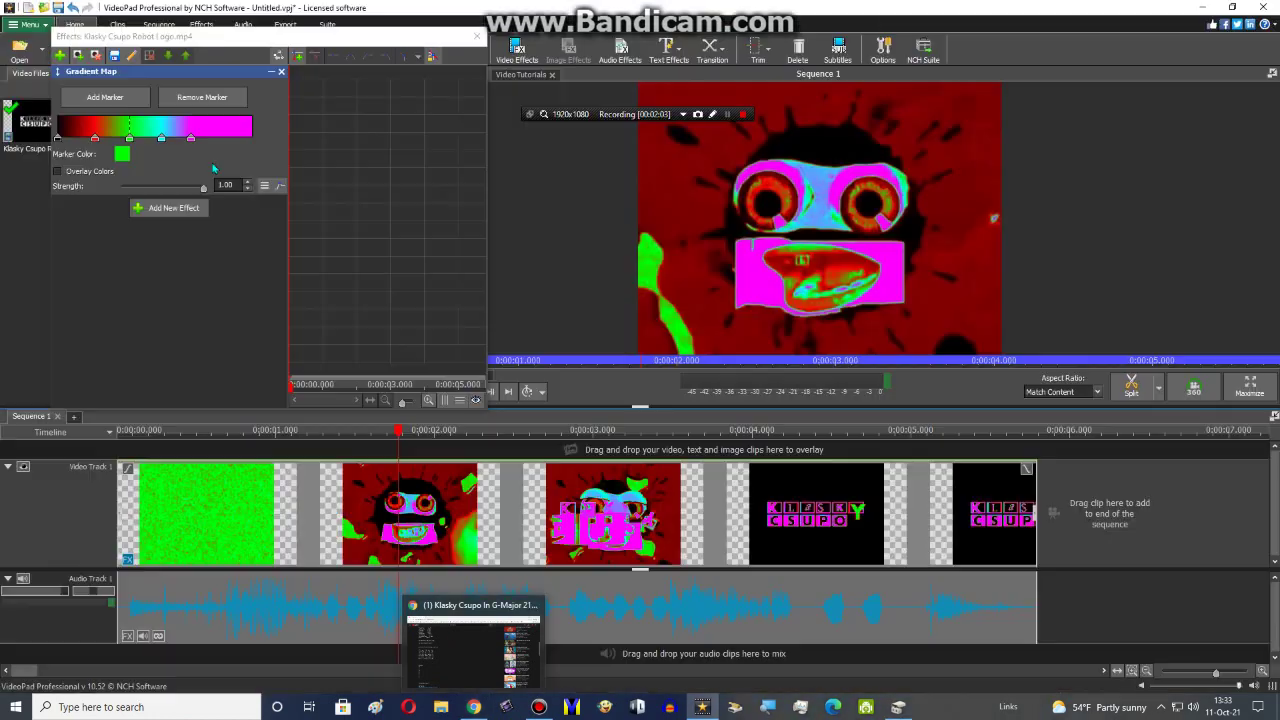
click(131, 99)
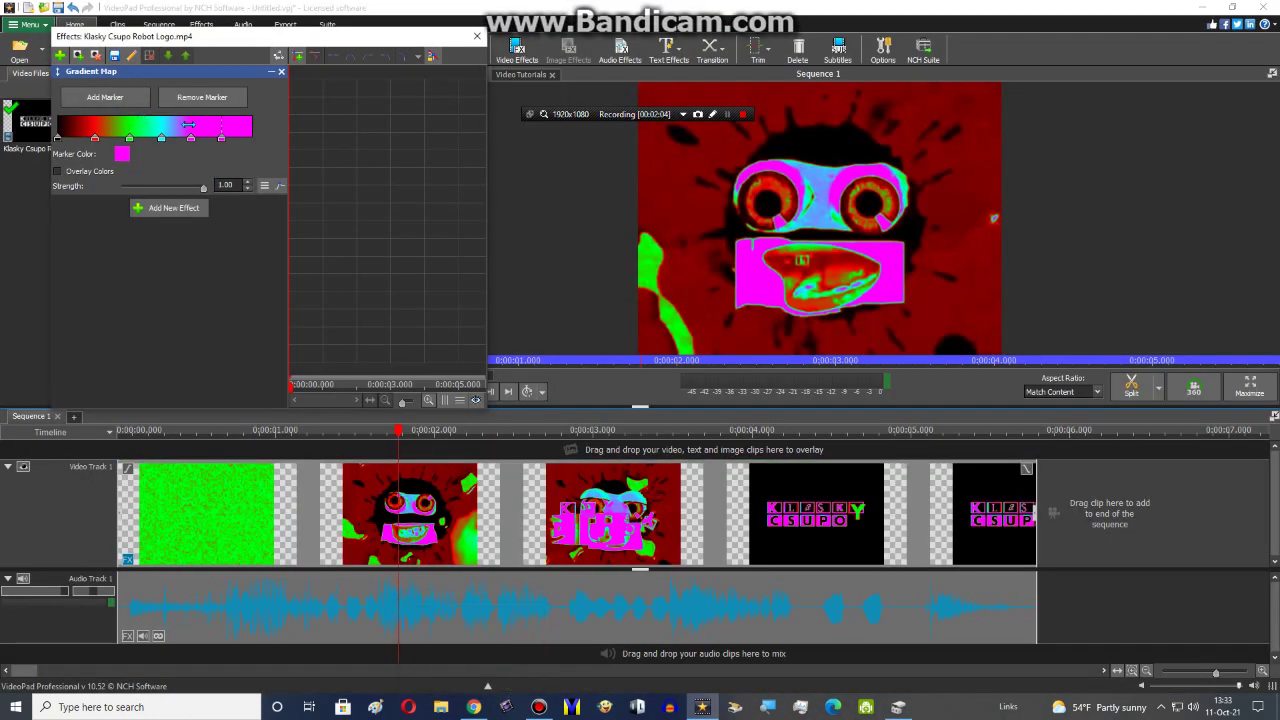
click(129, 92)
drag(80, 134, 355, 137)
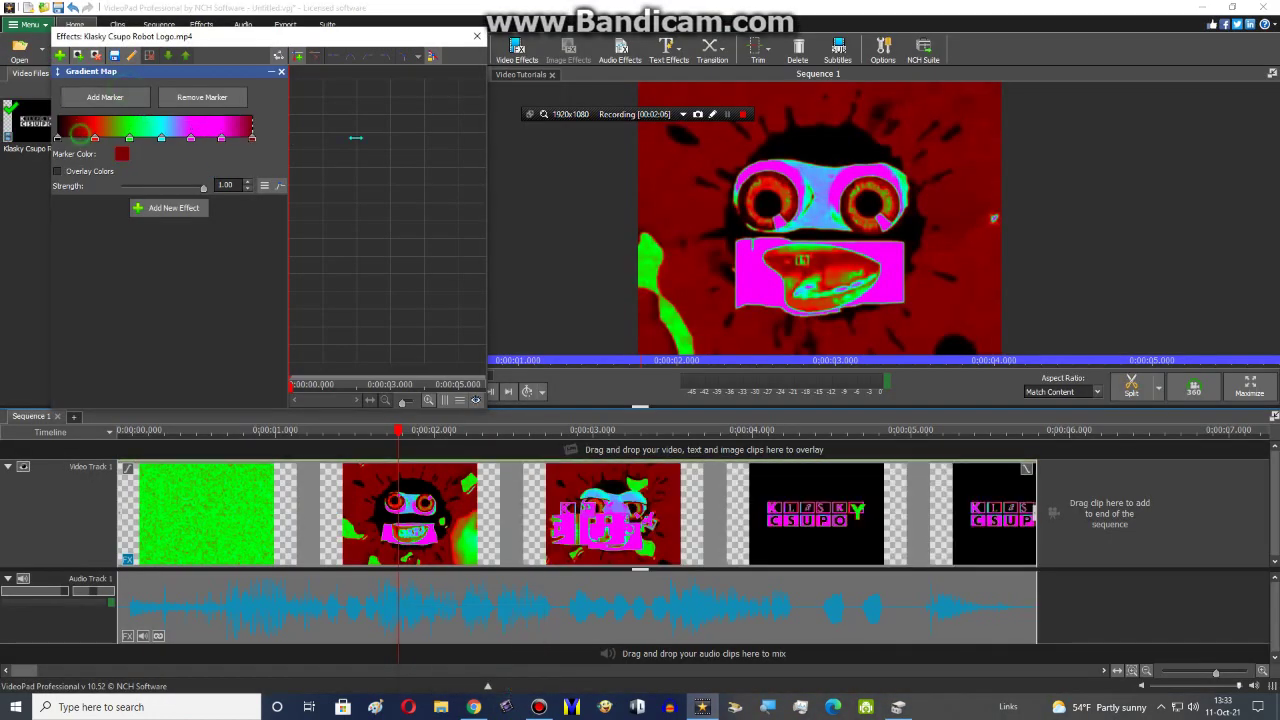
Step: Recolor the gradient marker just after cyan to yellow (ffff00), leaving the saved swatches unreplaced
click(222, 140)
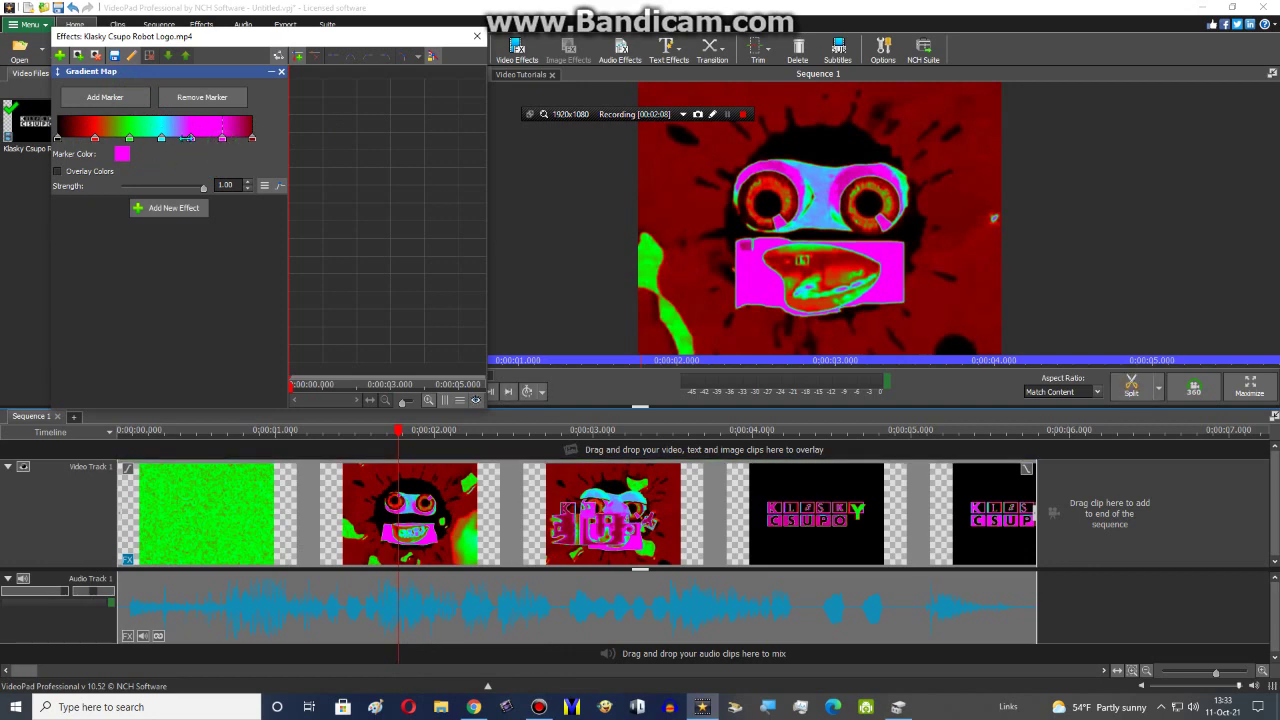
click(121, 155)
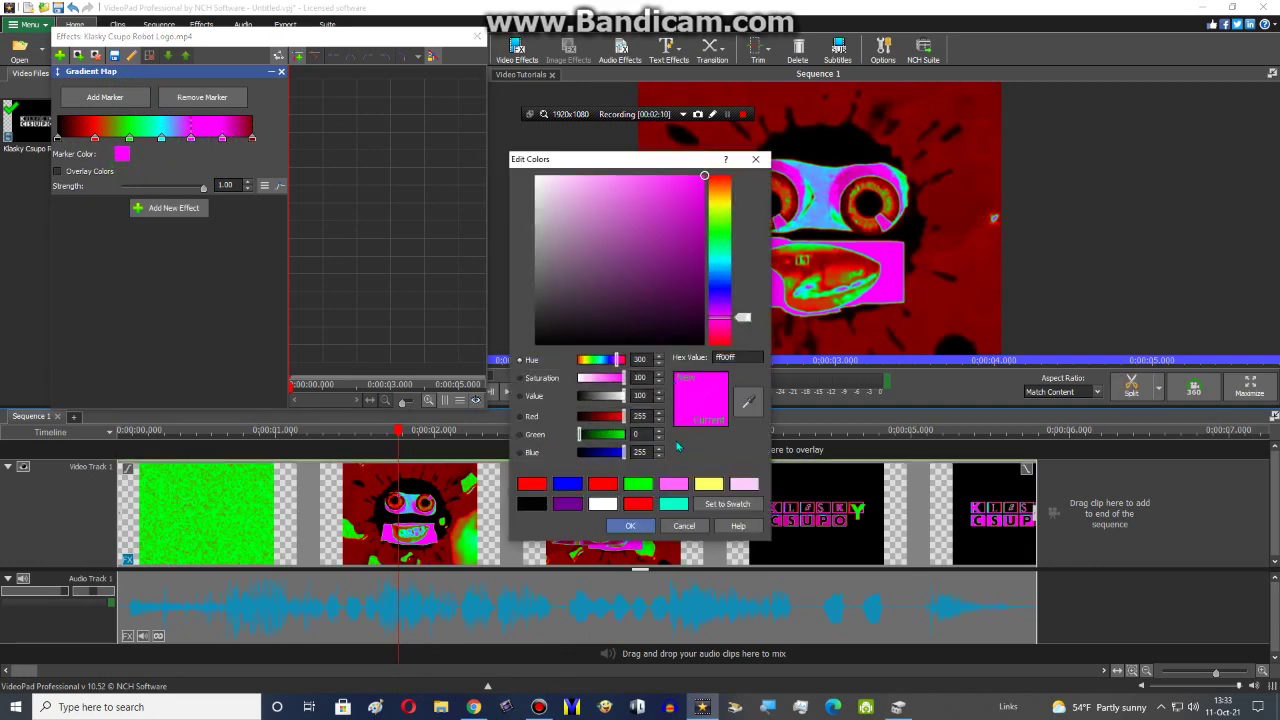
click(709, 485)
drag(601, 449, 577, 451)
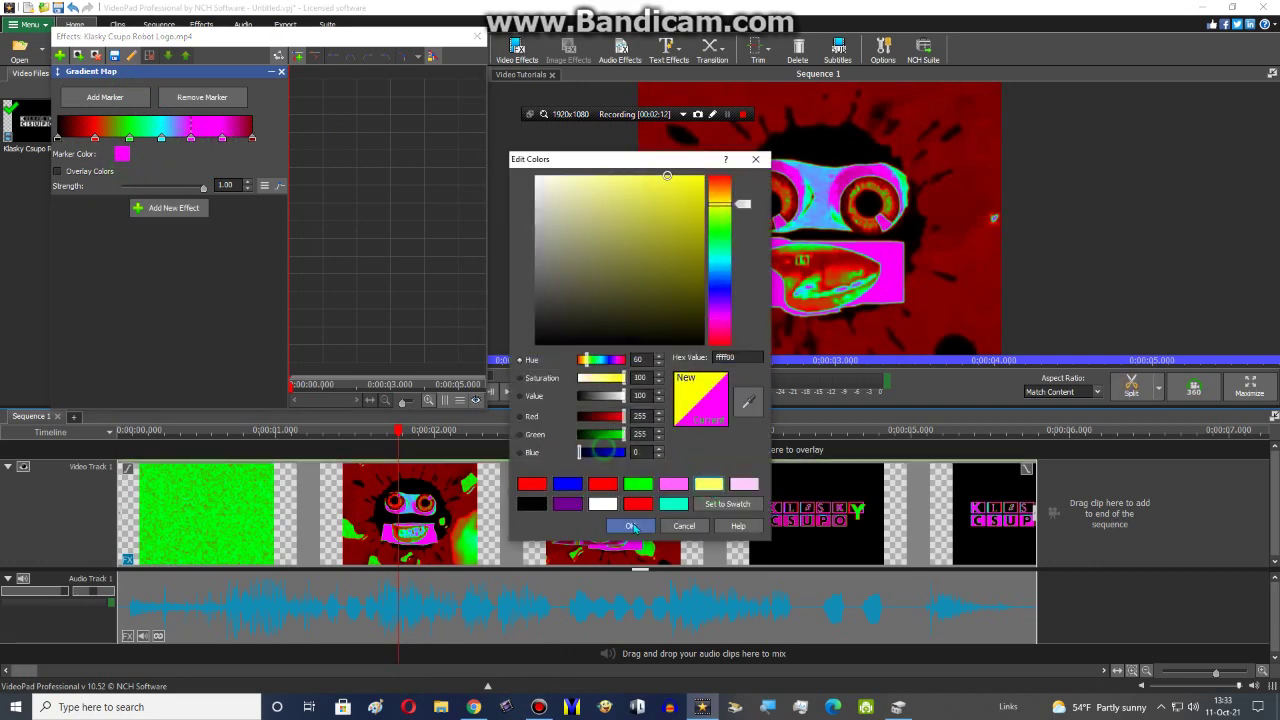
click(635, 524)
click(737, 357)
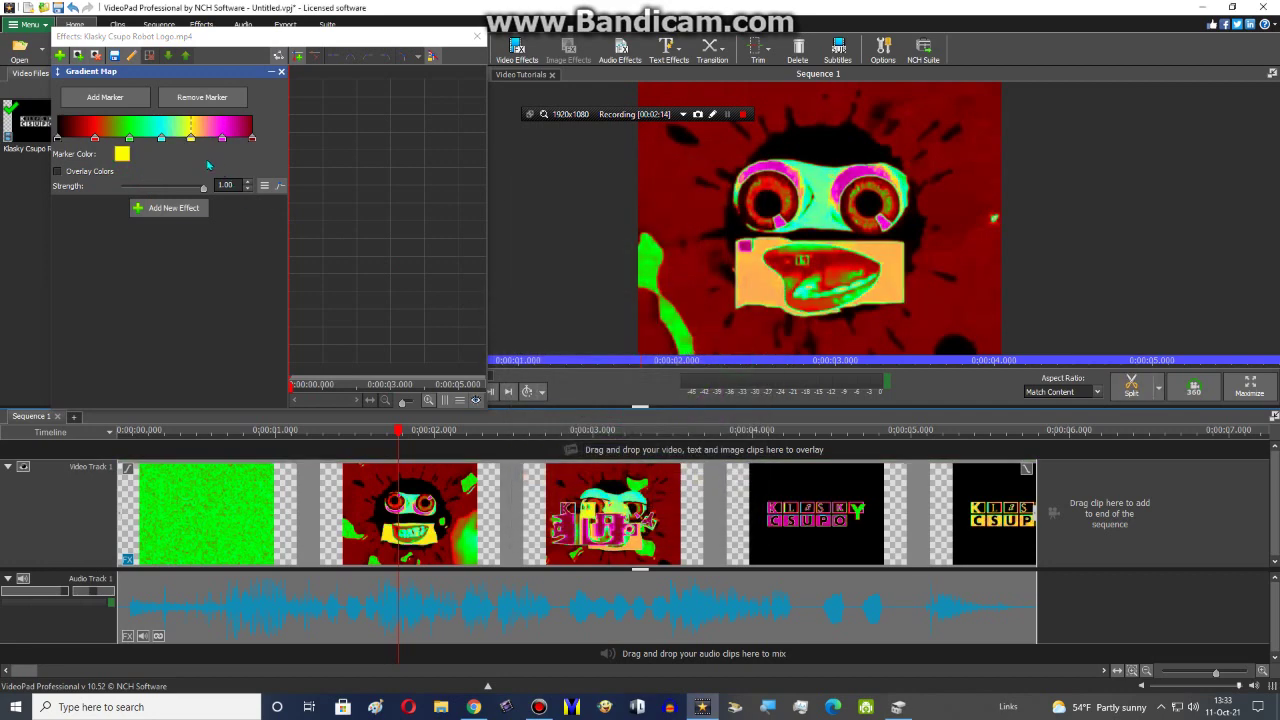
Step: Set the gradient marker at the bright end to green (00ff01) without replacing a saved swatch
click(122, 153)
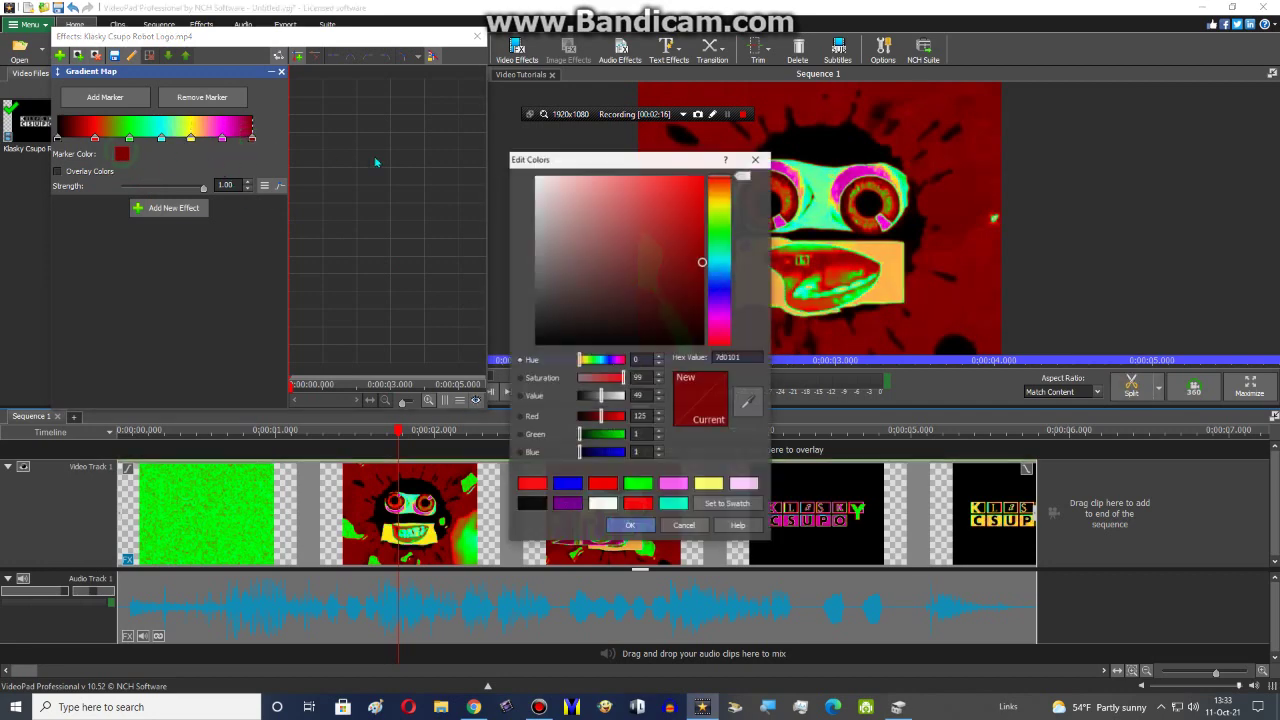
click(622, 434)
drag(601, 416, 536, 420)
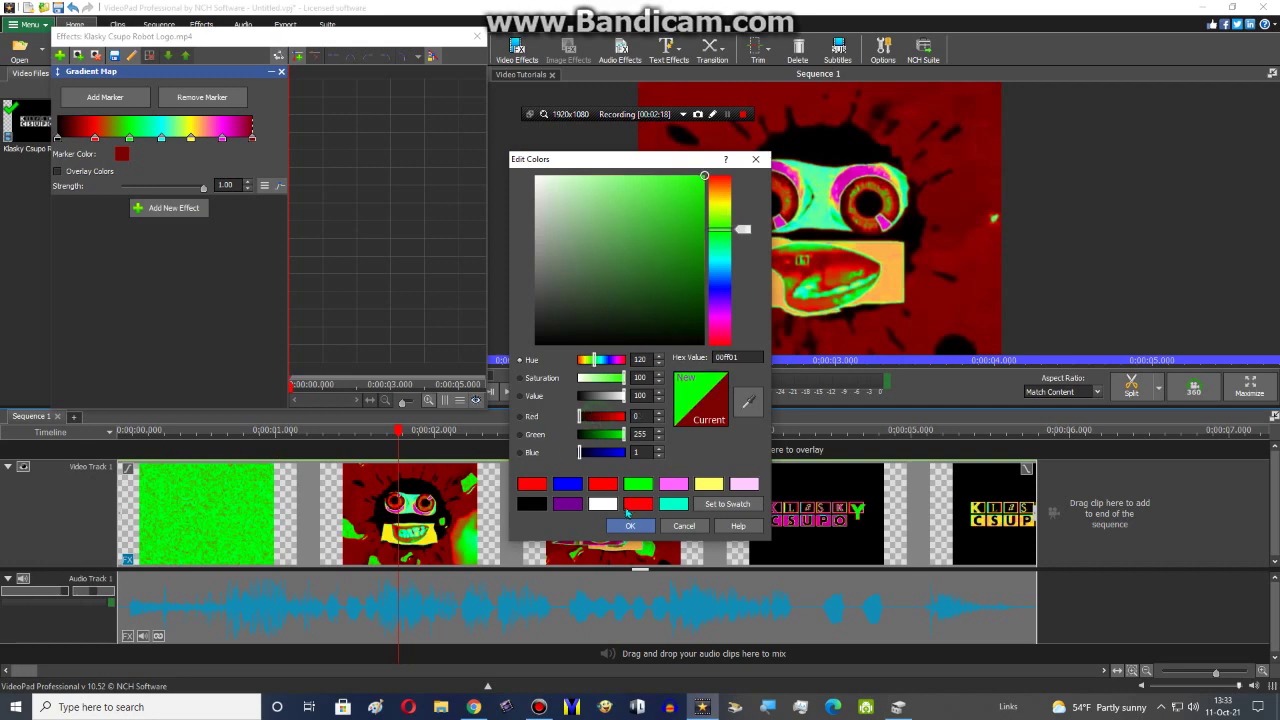
click(628, 523)
click(720, 355)
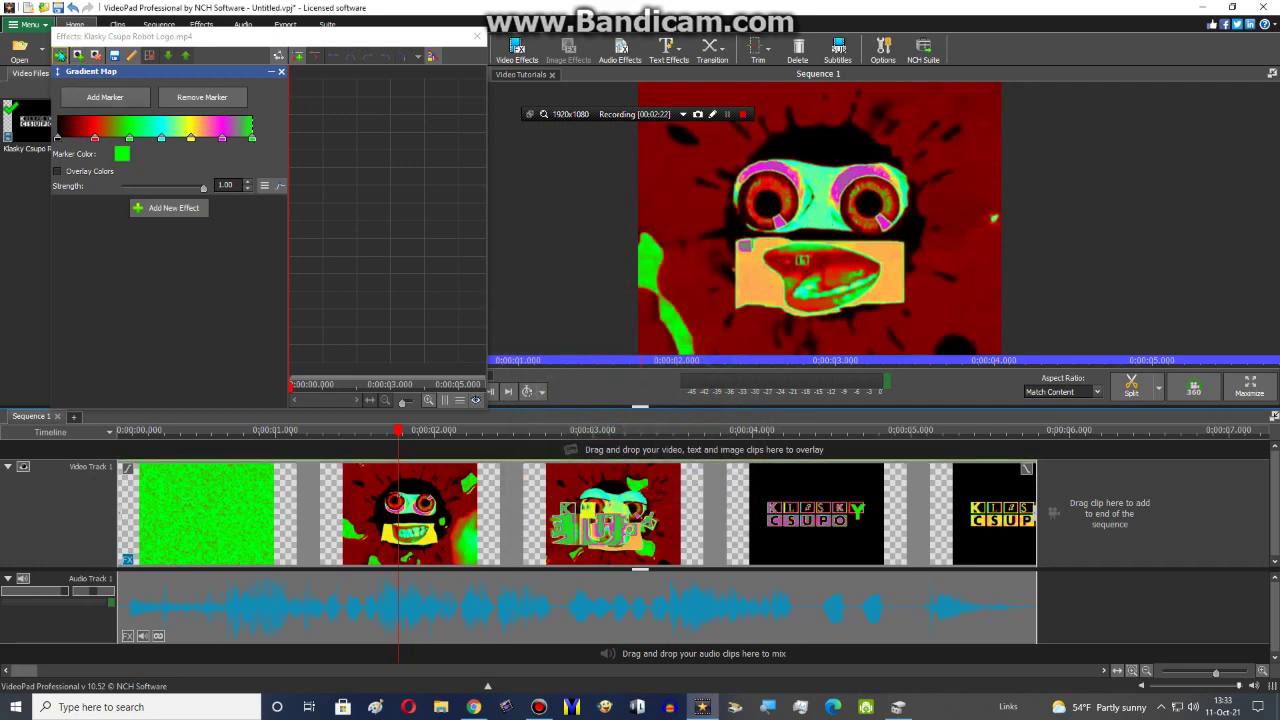
Step: Add the Fisheye effect from the artistic effects to the Klasky Csupo clip
click(60, 55)
scroll(337, 324, down, 1)
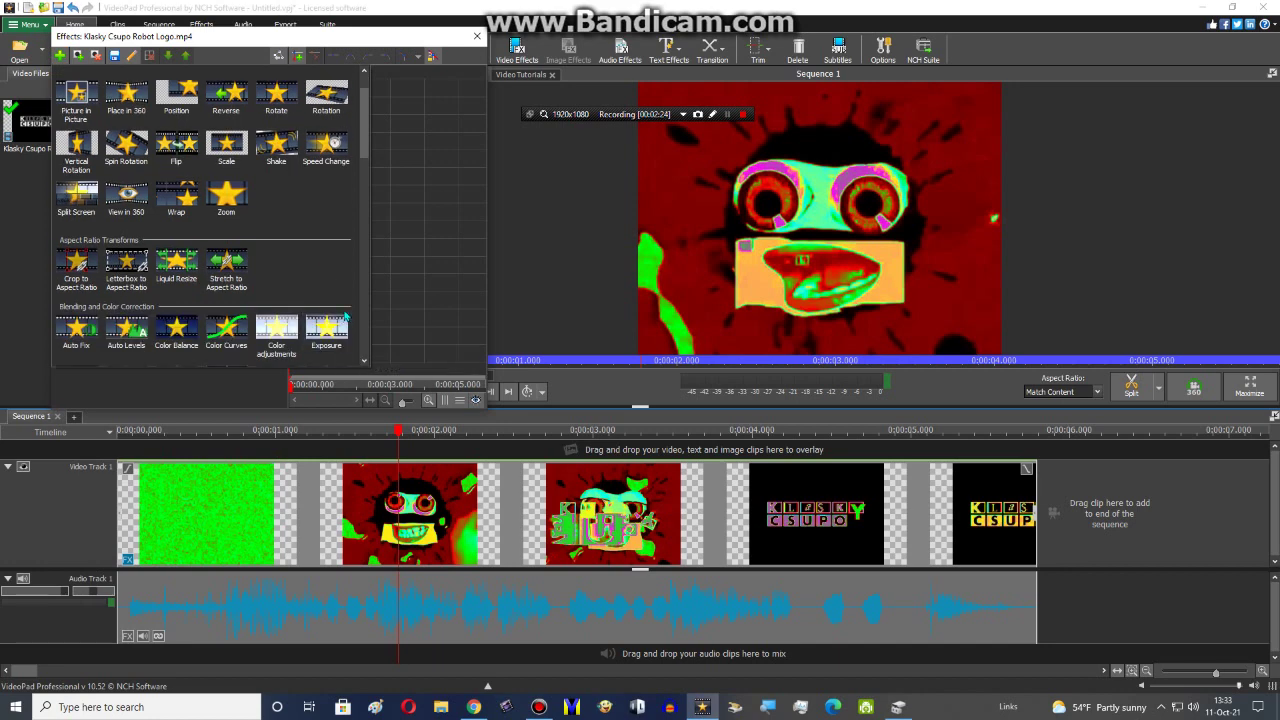
scroll(345, 318, down, 5)
drag(363, 160, 360, 251)
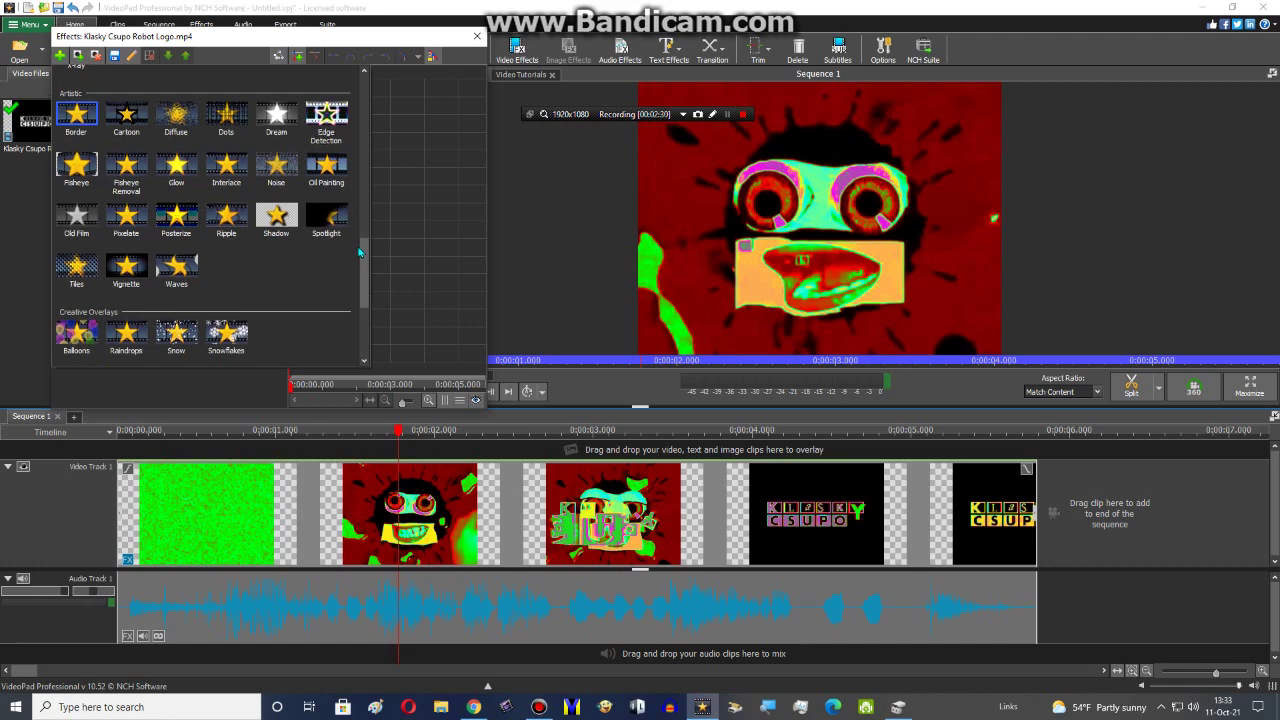
scroll(360, 252, down, 4)
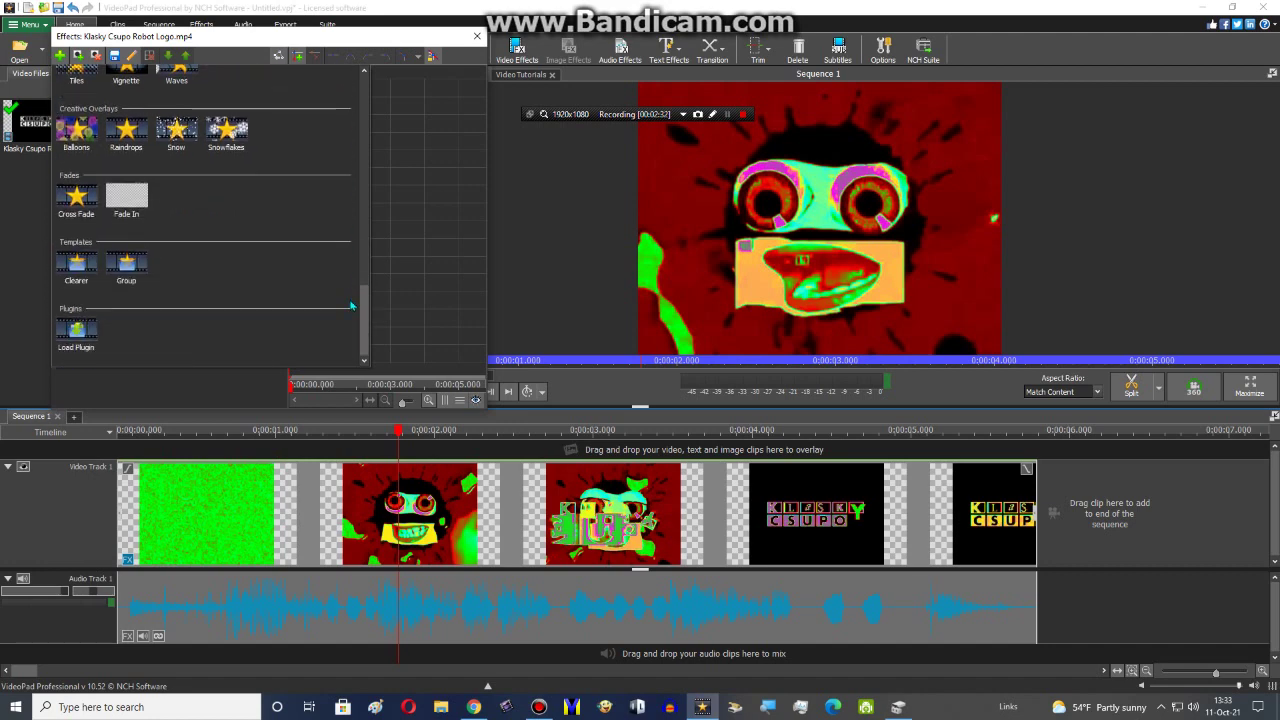
scroll(325, 80, up, 10)
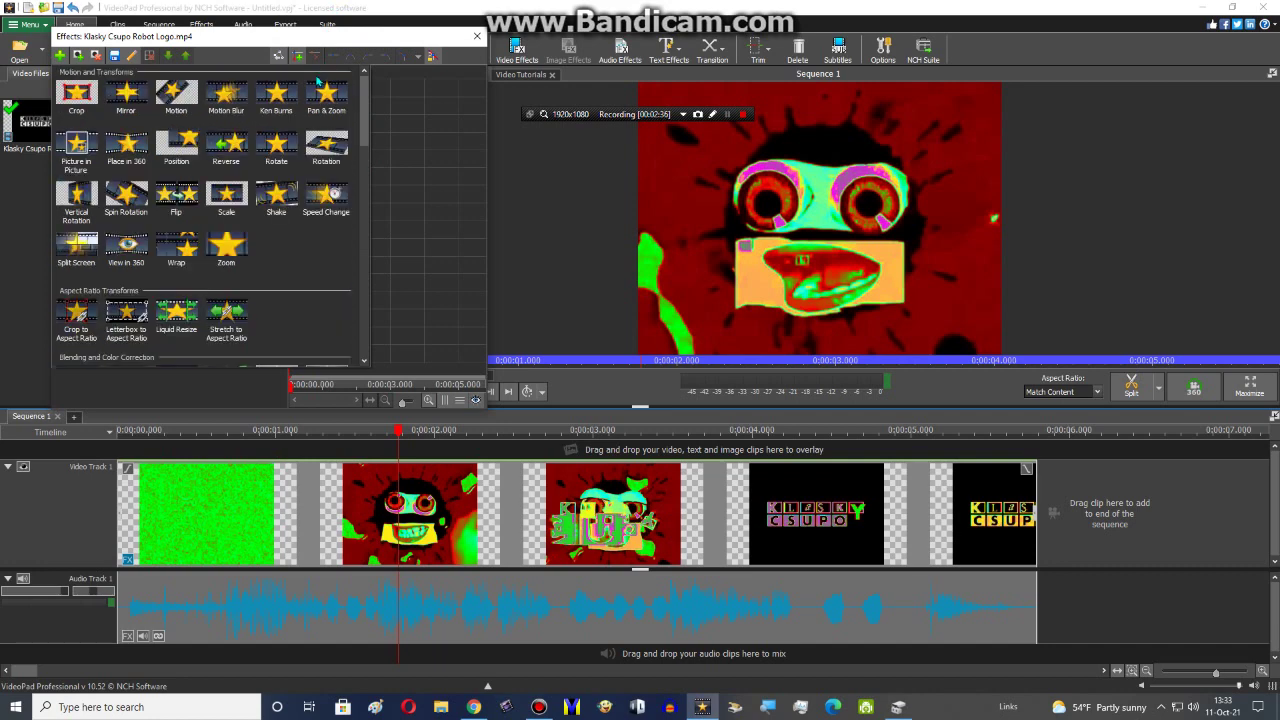
scroll(318, 81, down, 8)
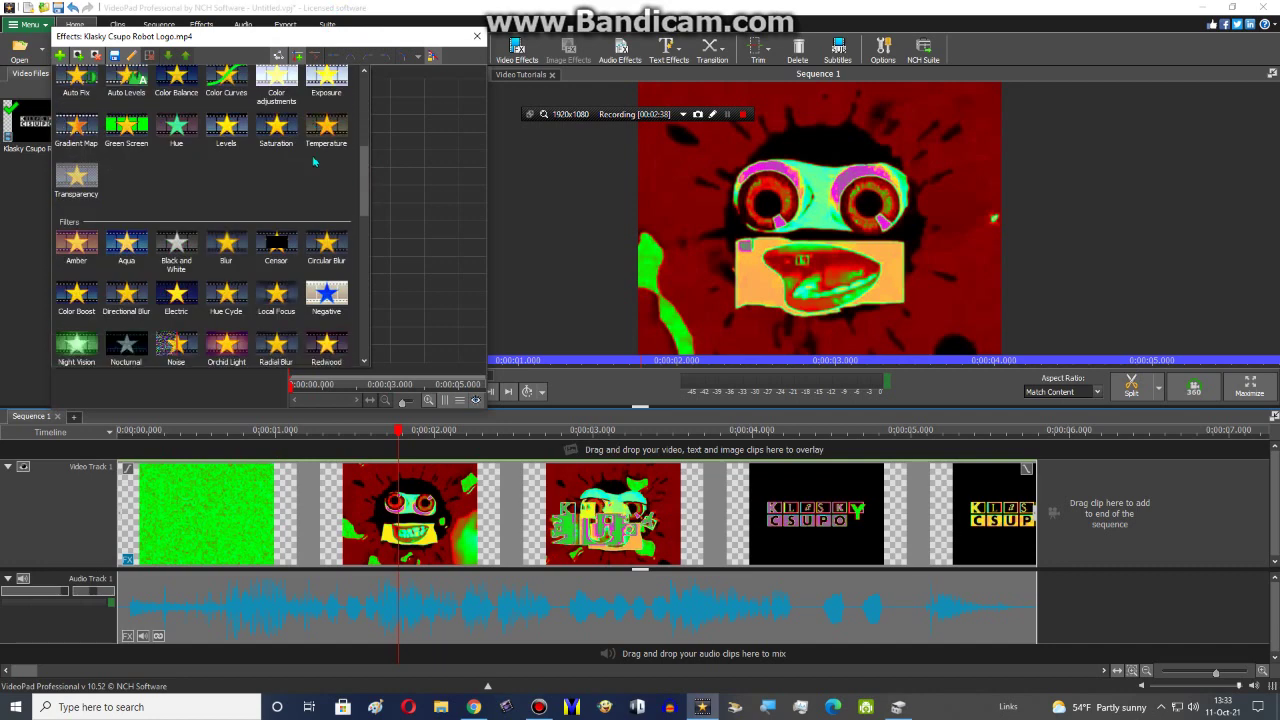
scroll(313, 184, down, 5)
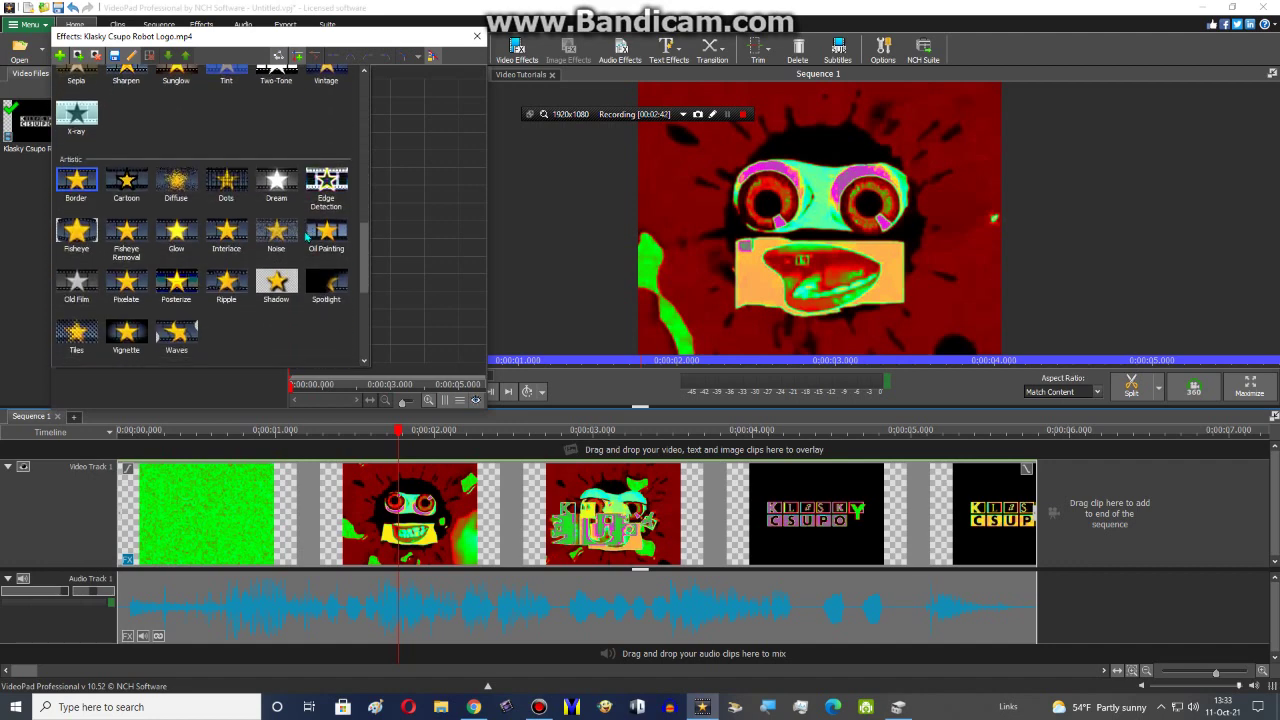
scroll(304, 237, down, 1)
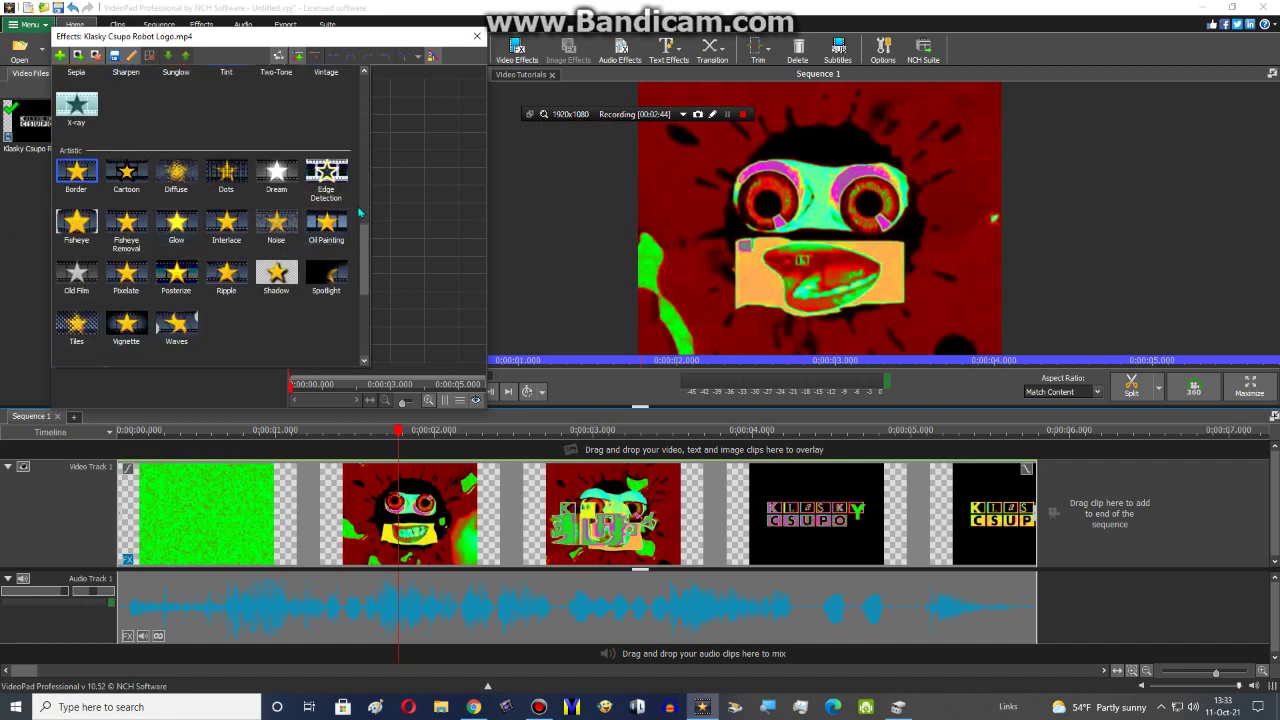
click(72, 226)
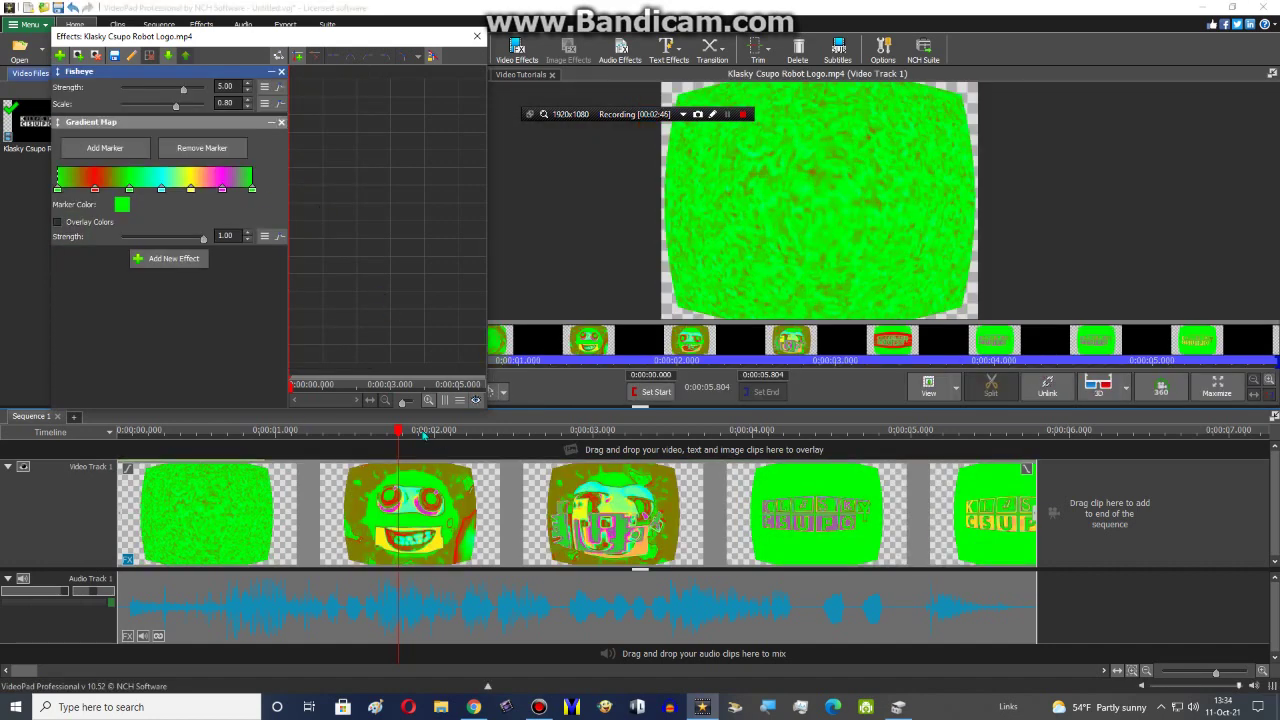
Step: Set the gradient marker at the dark end back to black
click(399, 433)
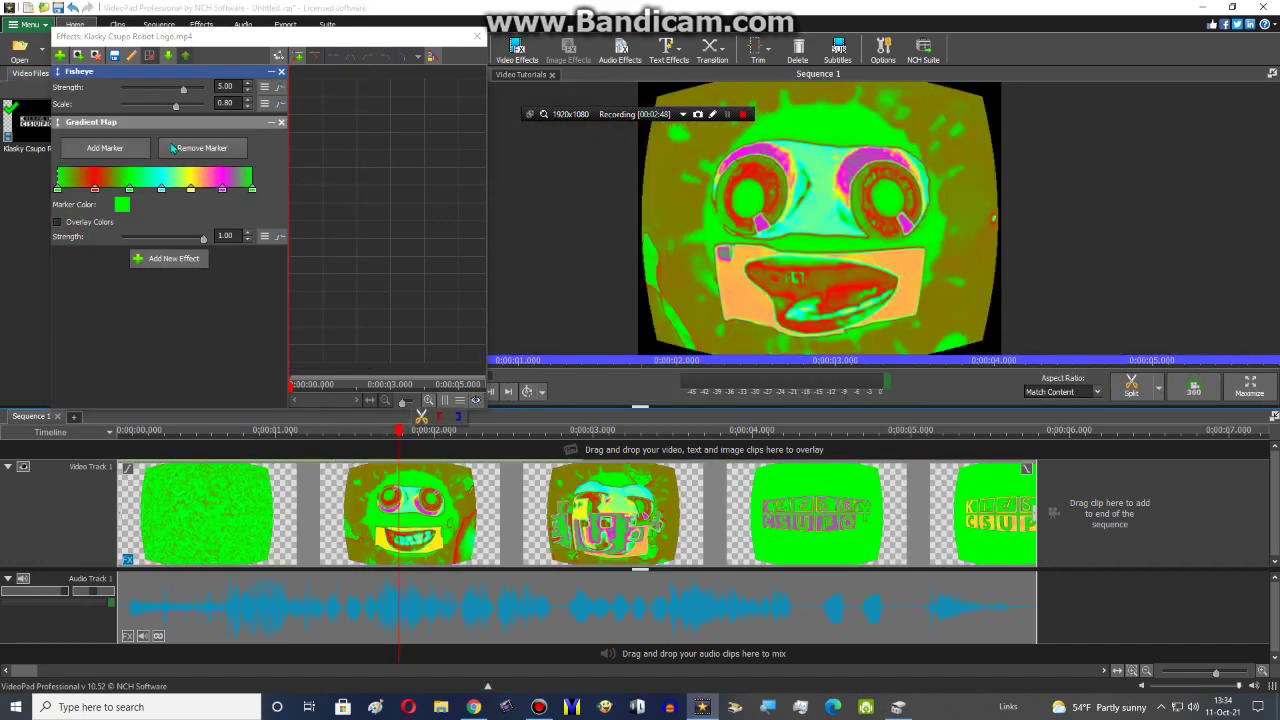
click(60, 188)
click(122, 205)
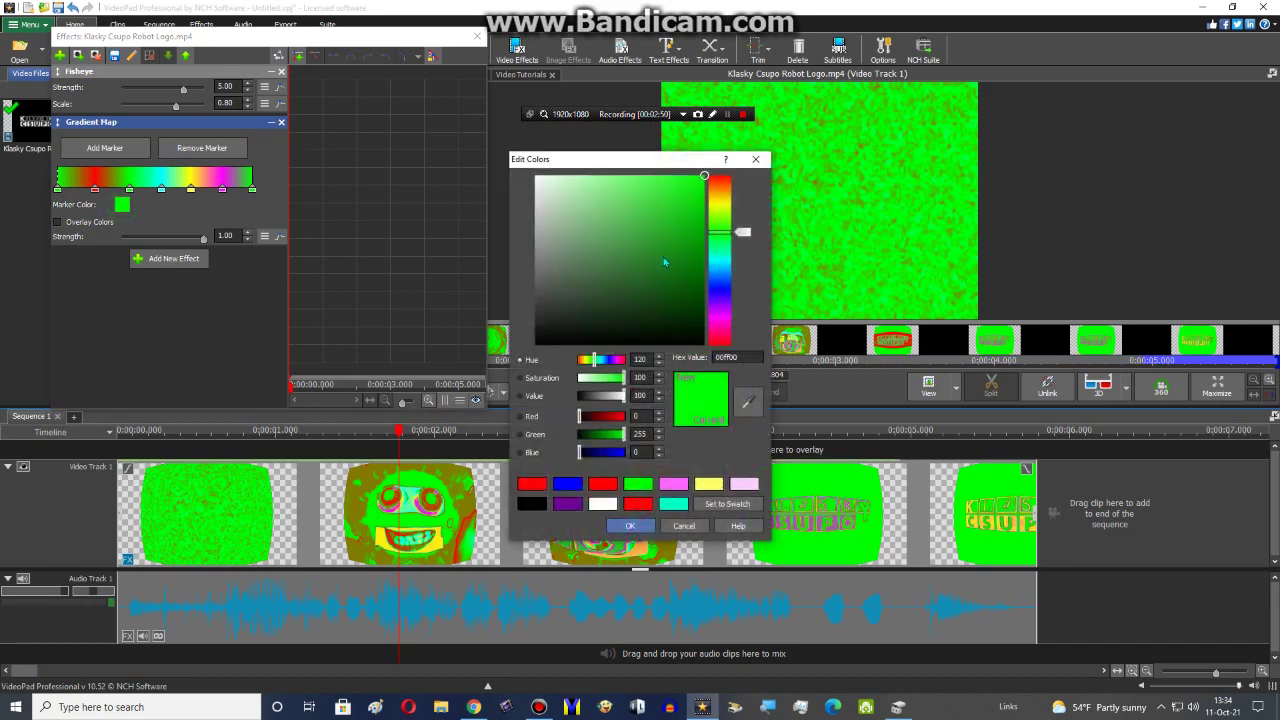
drag(668, 268, 838, 464)
click(630, 526)
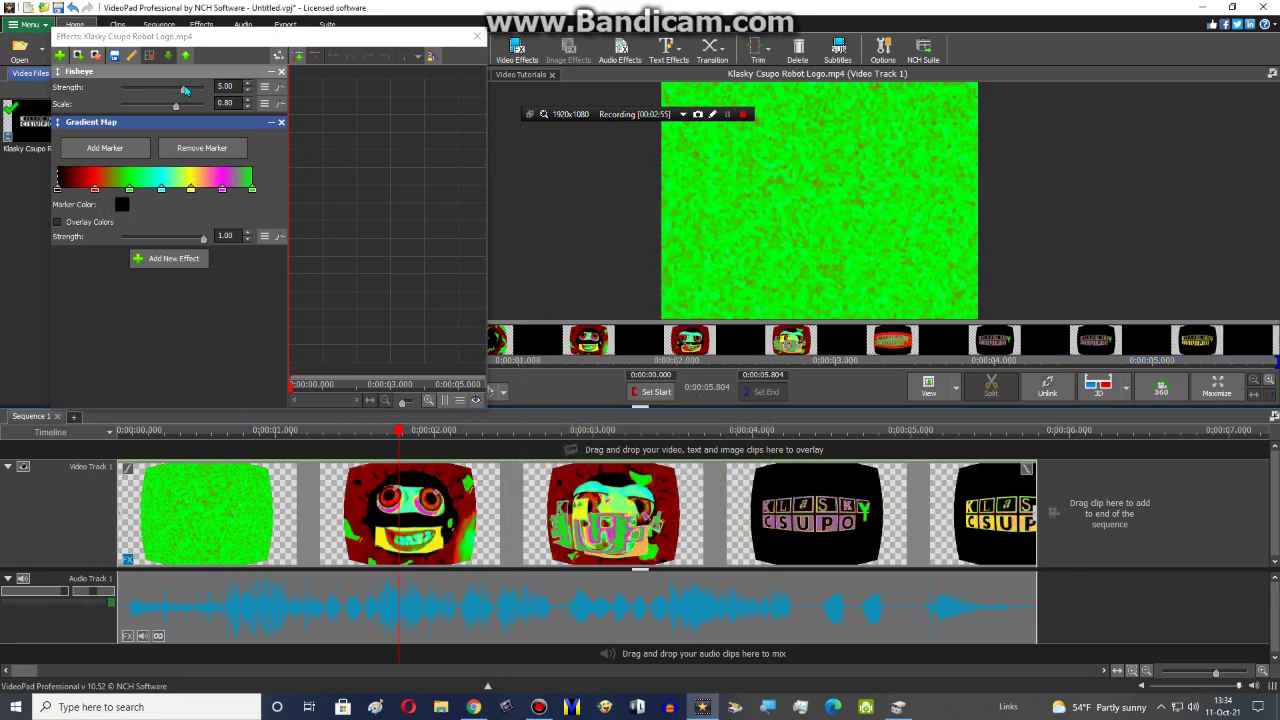
Step: Set the Fisheye strength to -10.00 and its scale to 0.47, checking a frame with the robot's face
drag(182, 91, 150, 91)
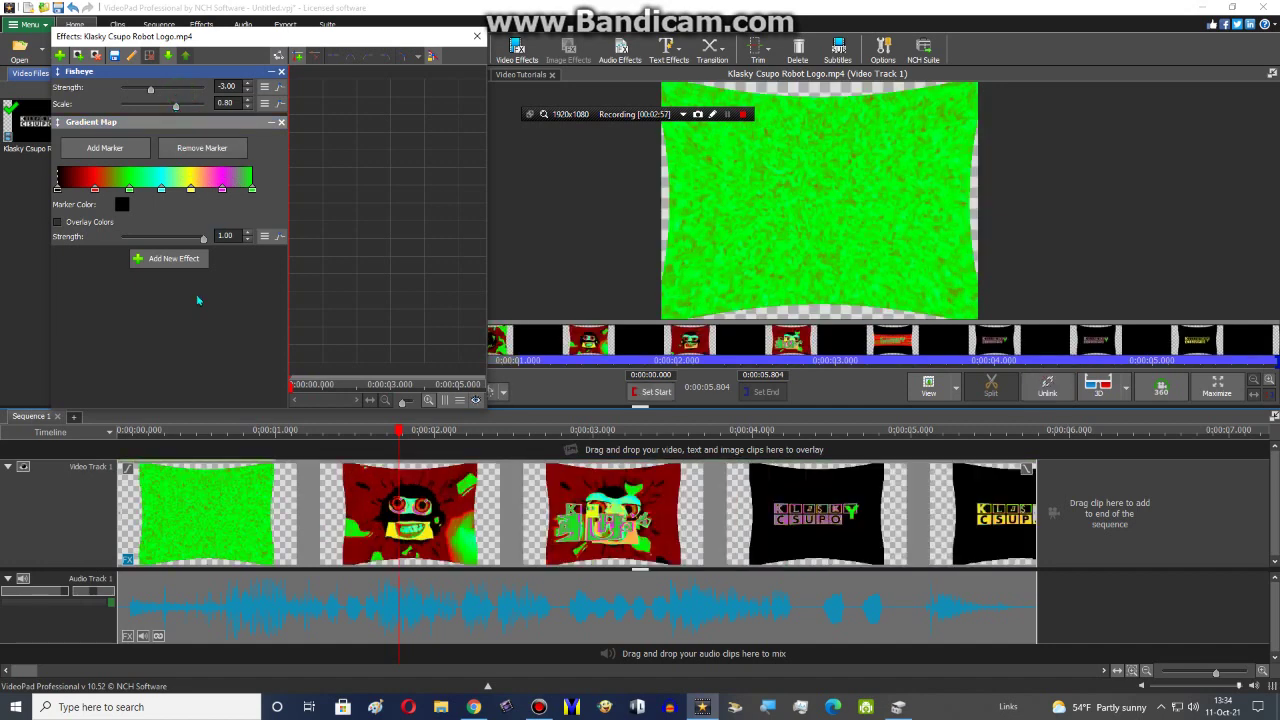
drag(399, 433, 453, 432)
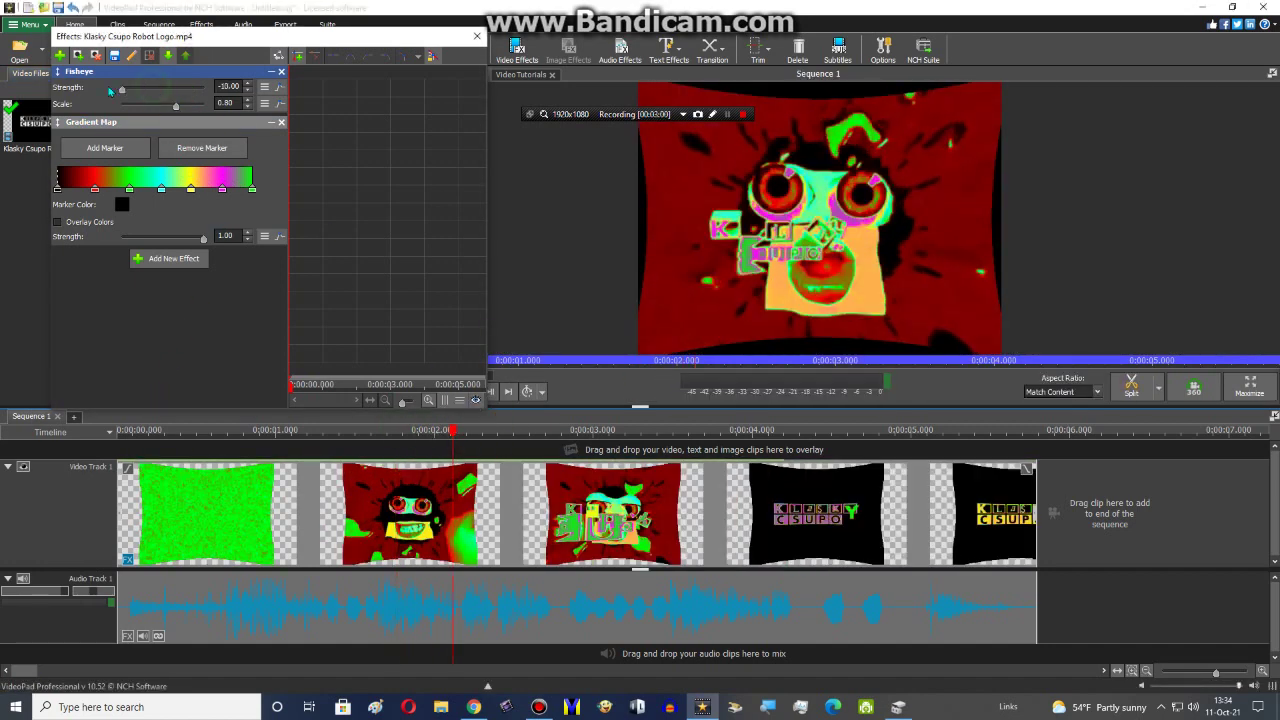
drag(151, 90, 129, 119)
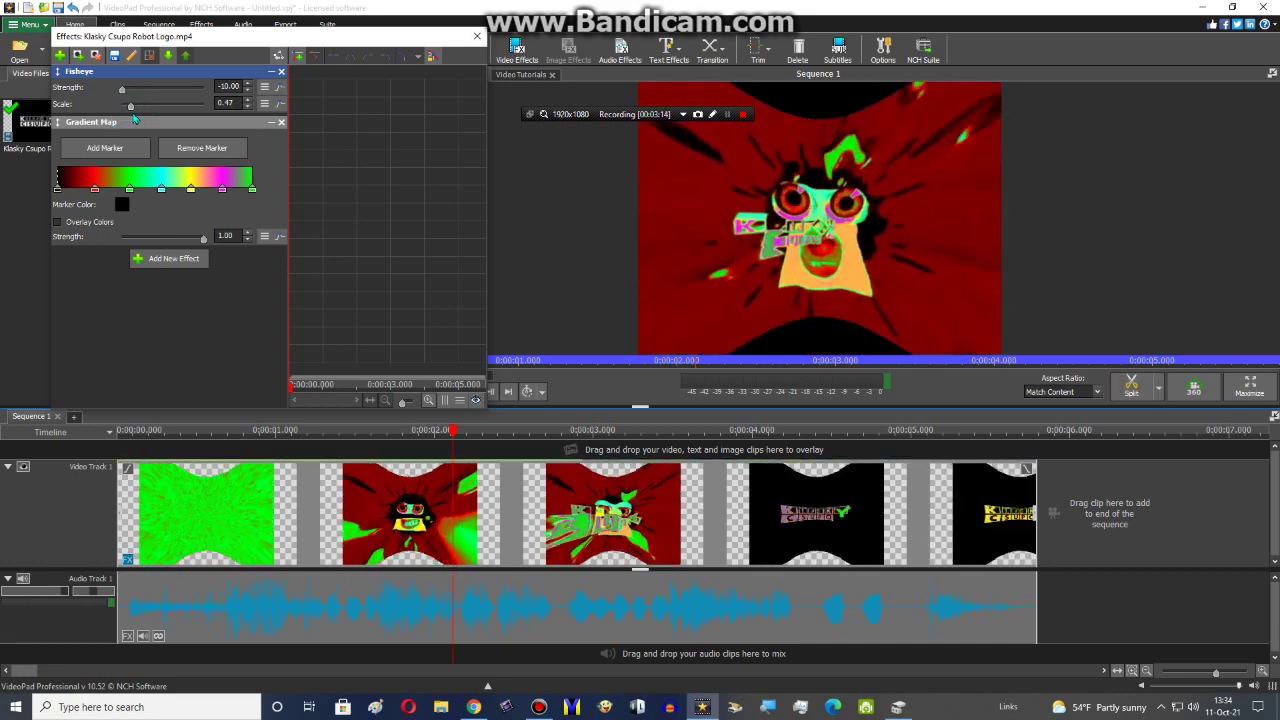
click(77, 6)
click(60, 56)
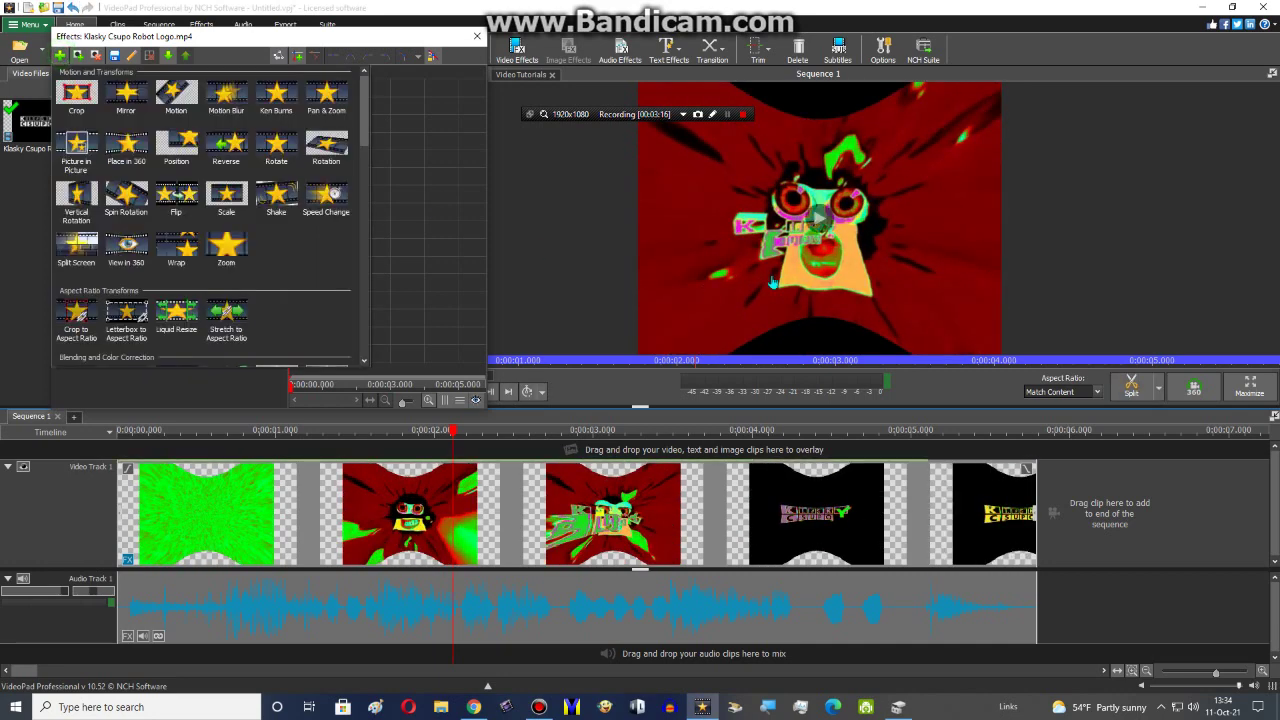
click(476, 38)
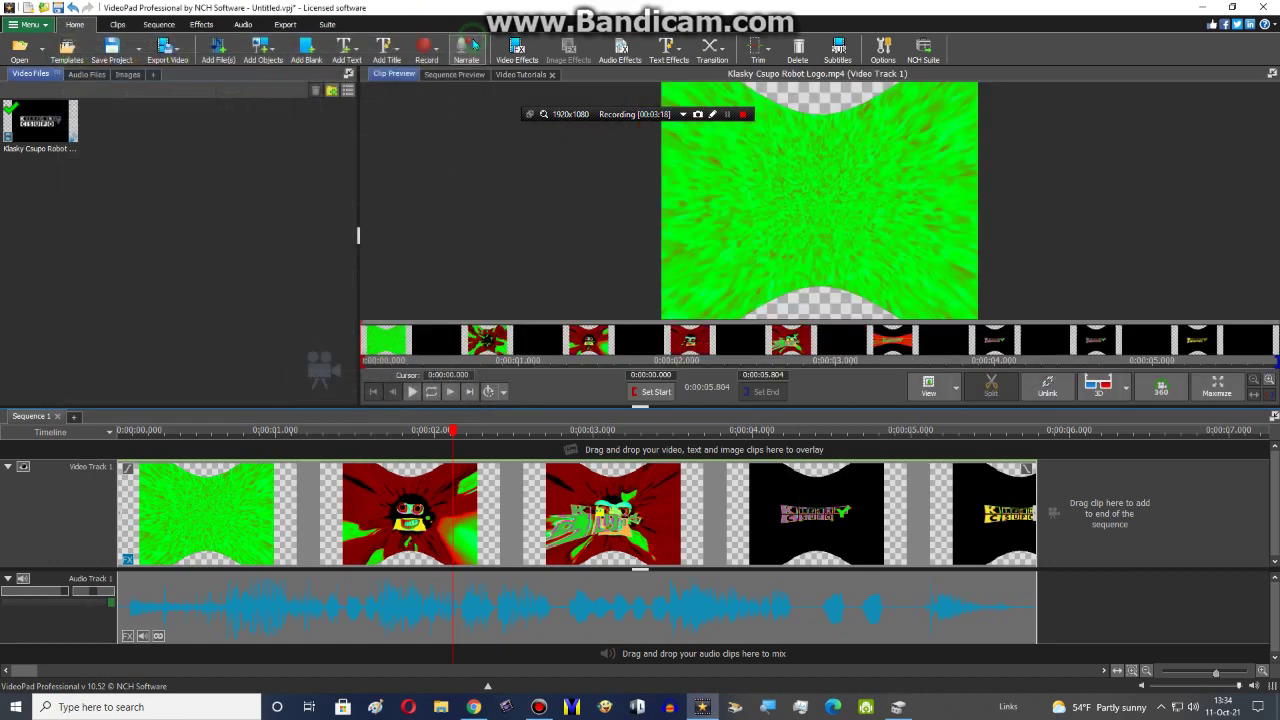
Step: Save the clip's Fisheye and Gradient Map combination as an effect template and clear the effects from the clip
click(127, 560)
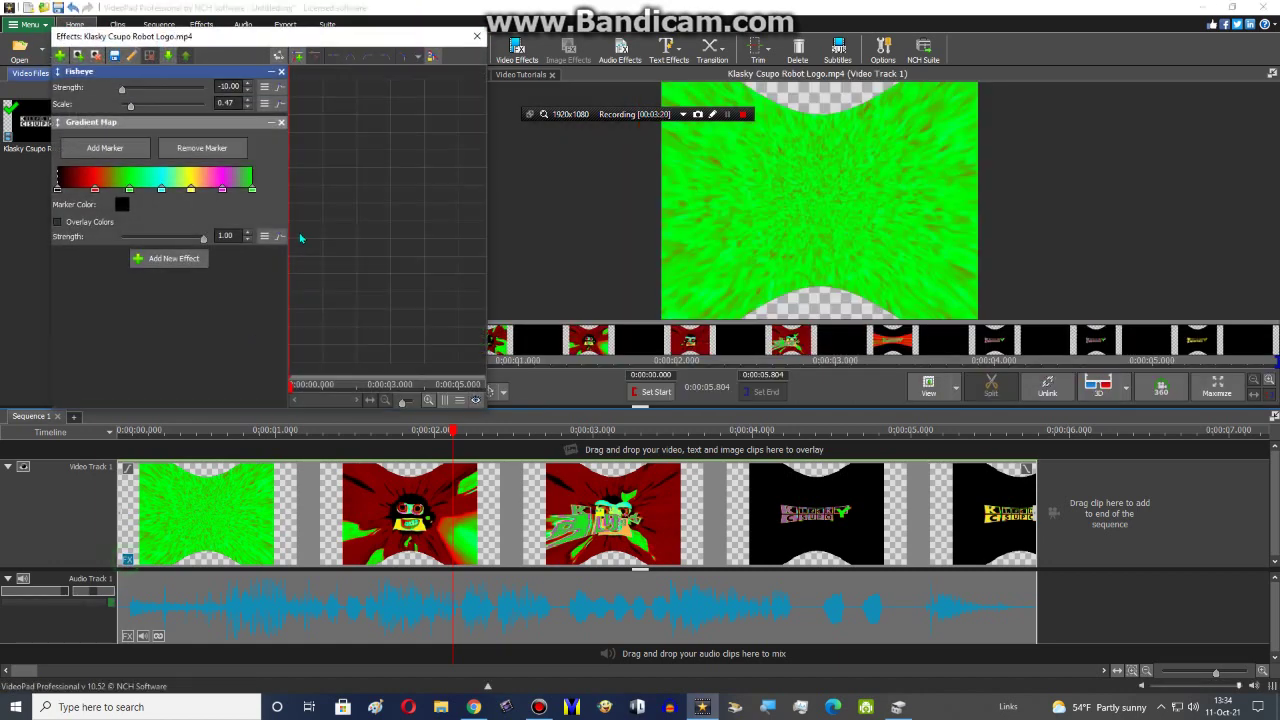
click(113, 55)
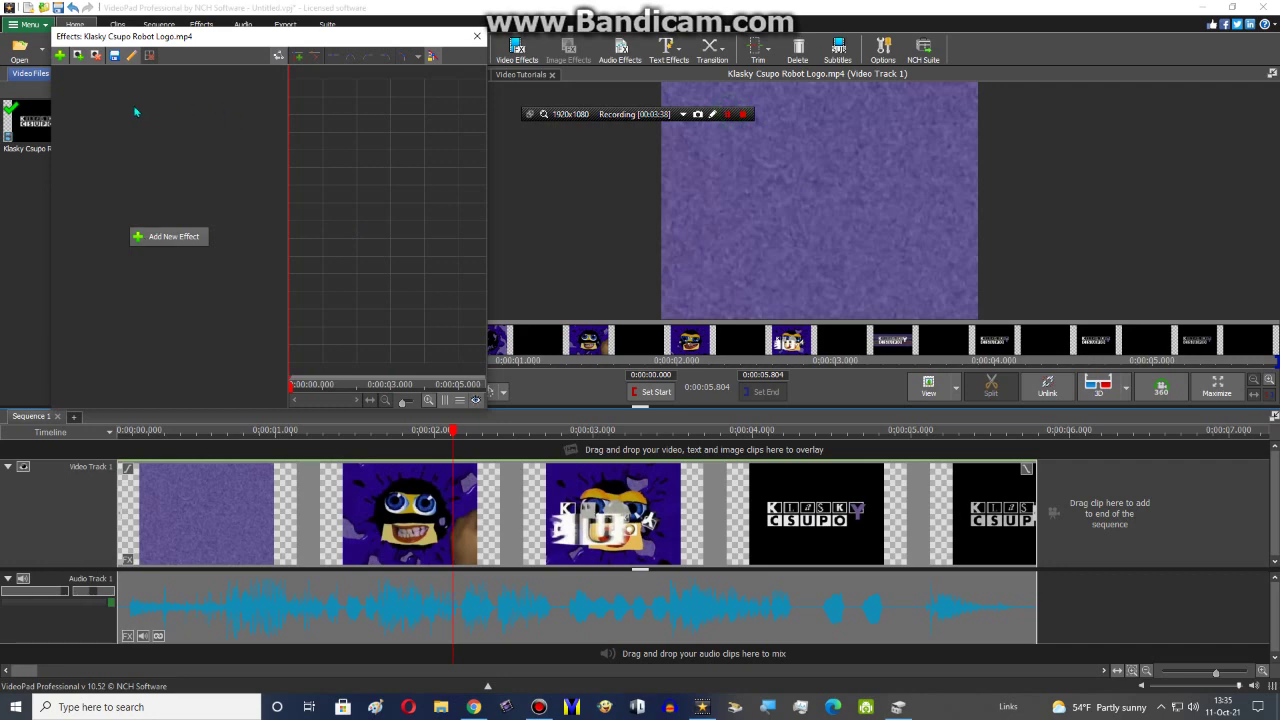
Step: Apply the saved Fisheye and Gradient Map template to the clip and close its effects window
click(169, 236)
scroll(329, 262, down, 5)
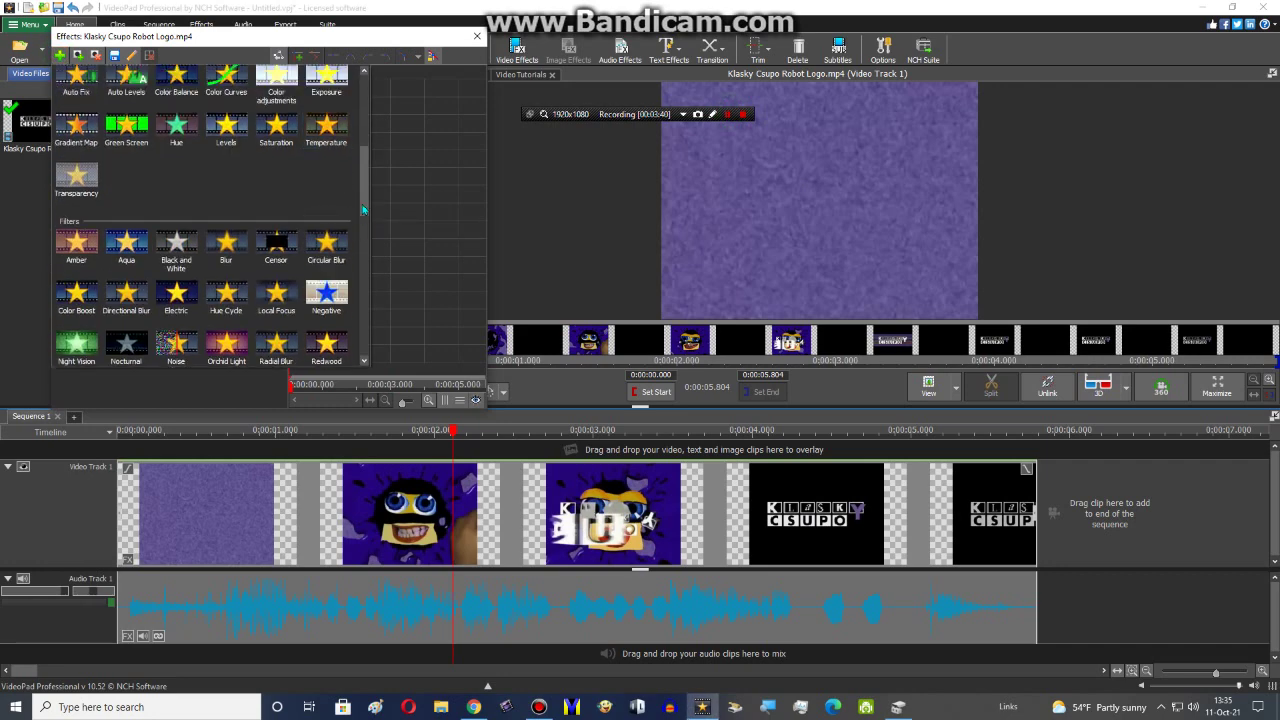
drag(363, 209, 362, 351)
click(133, 272)
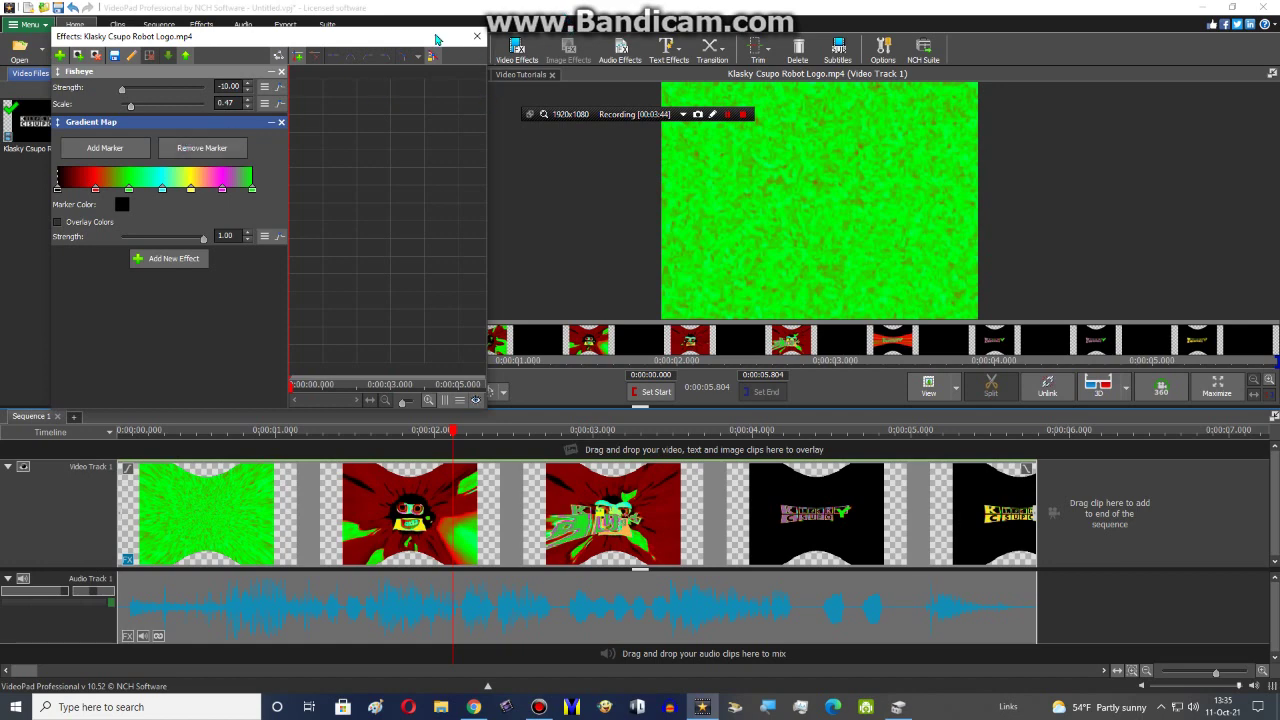
click(477, 37)
Step: Preview the sequence at about 2.1 seconds and start exporting it as a video file
click(455, 431)
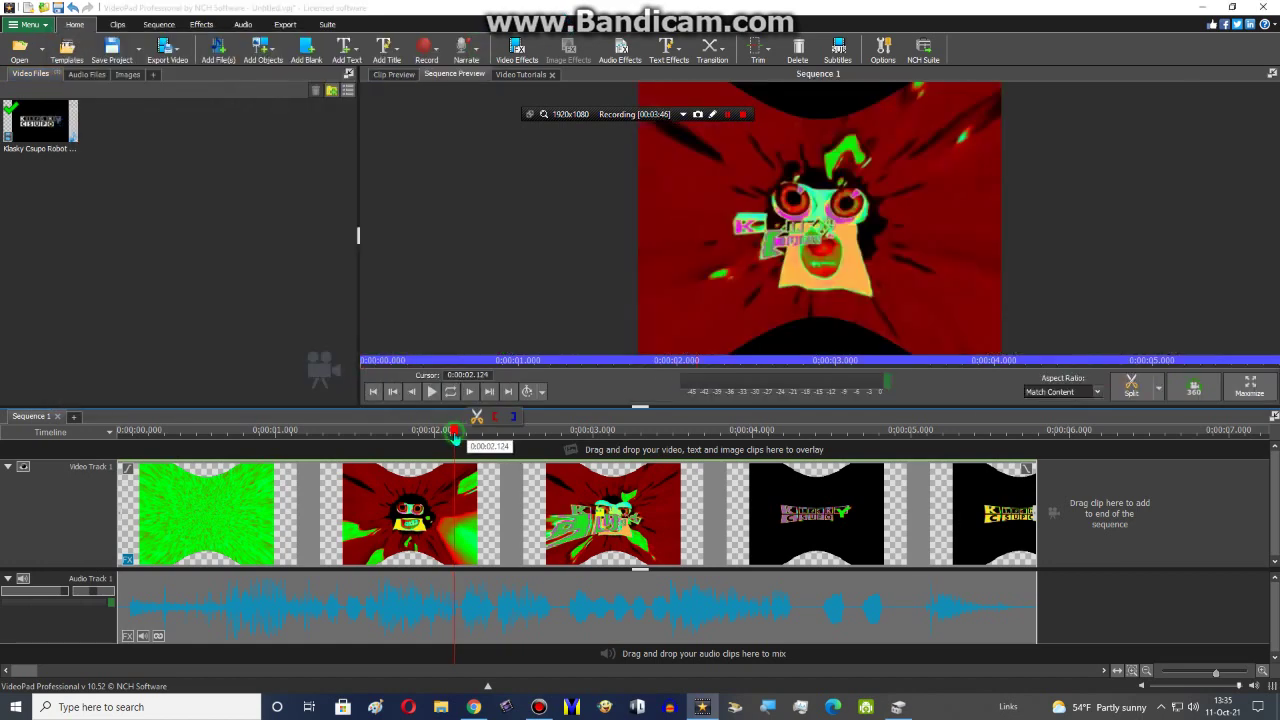
click(28, 24)
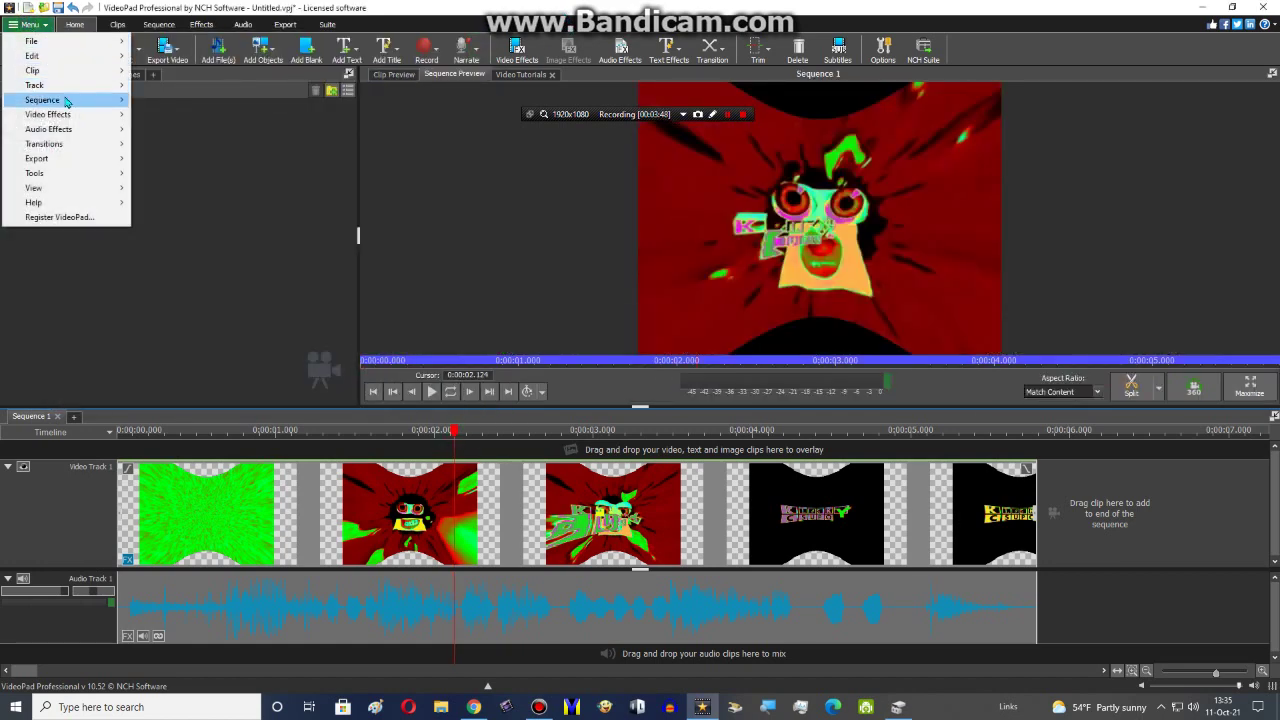
mouse_move(82, 116)
mouse_move(40, 158)
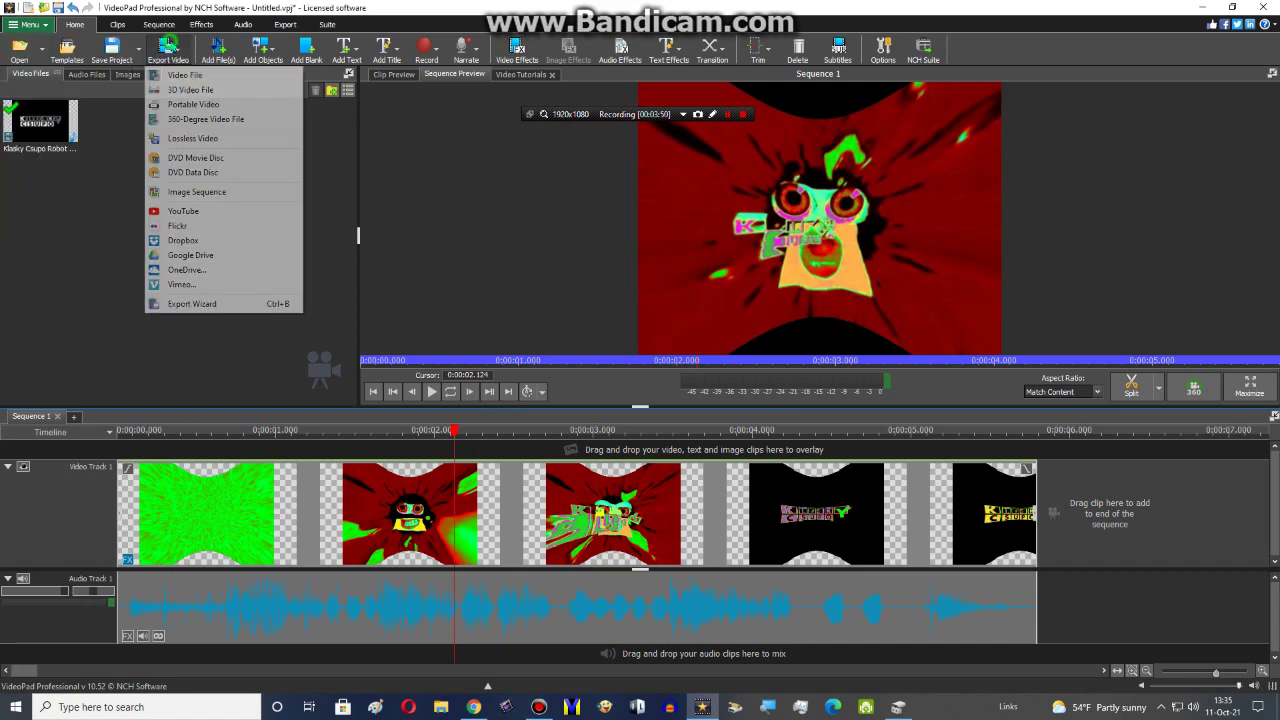
click(180, 76)
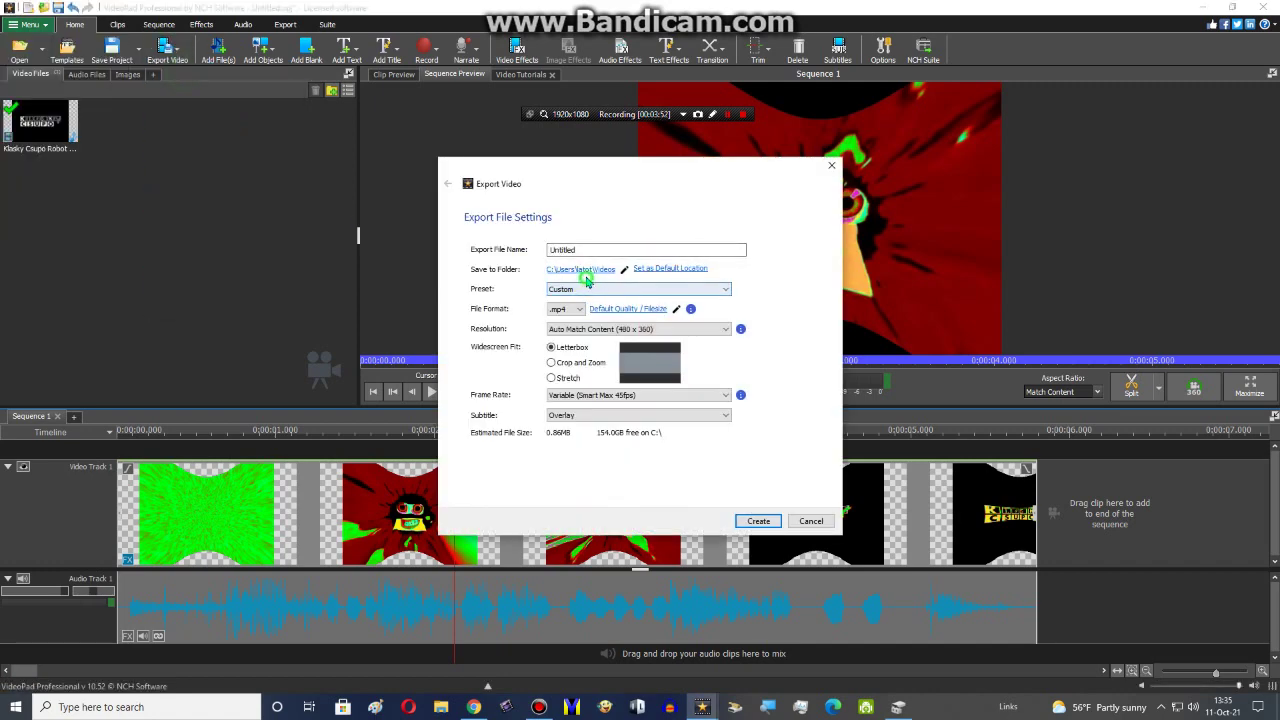
Step: Set the export's save folder to My User Videos on New Volume (G:), keeping the file name Untitled
click(581, 270)
click(530, 447)
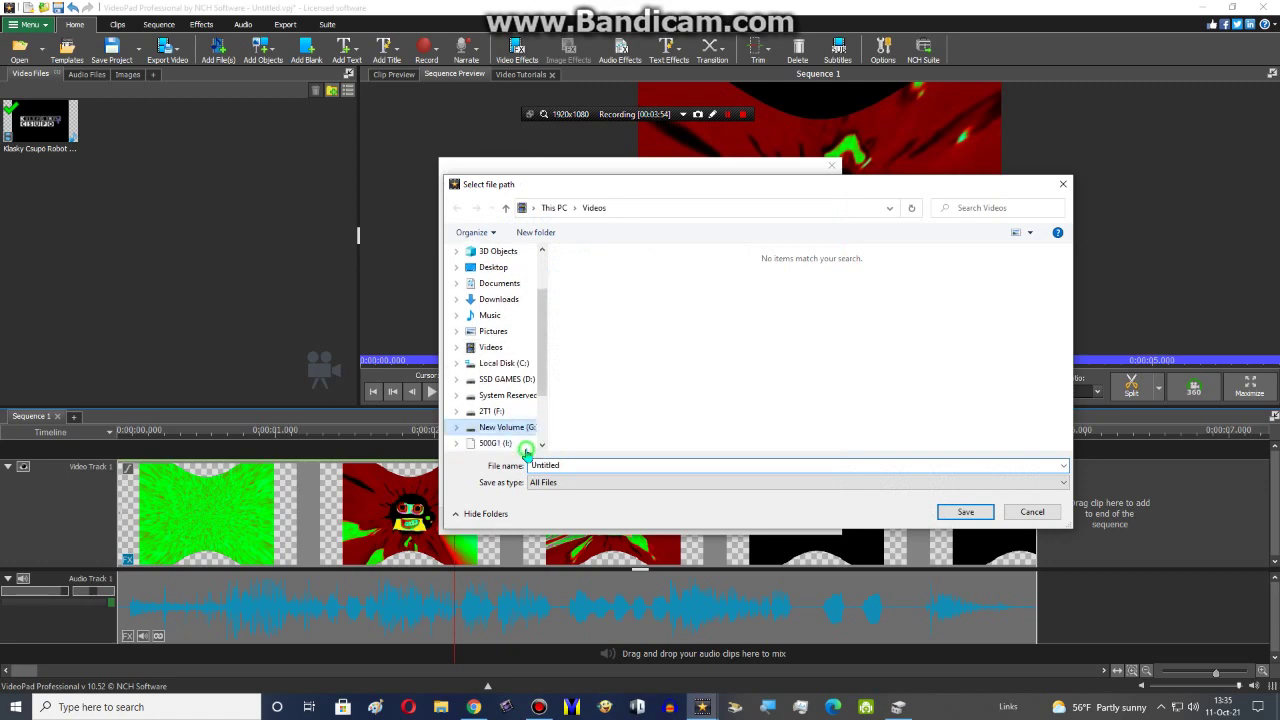
double_click(612, 375)
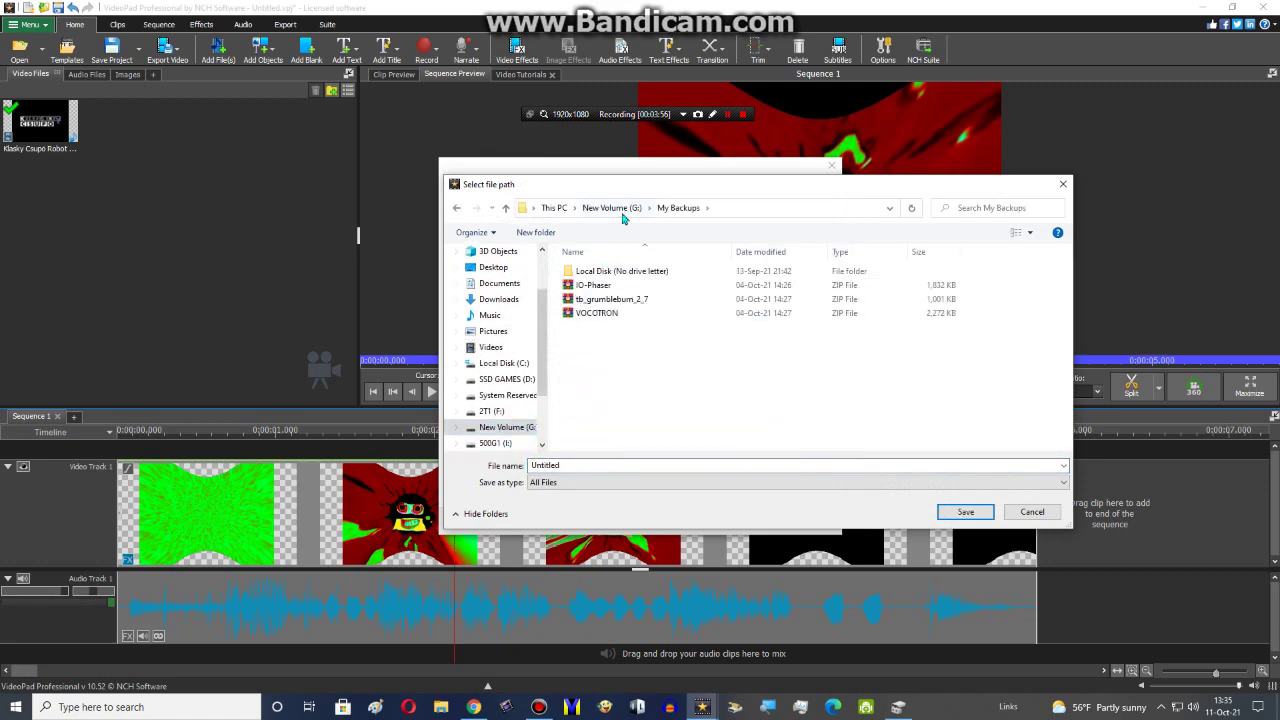
click(614, 208)
click(615, 389)
click(965, 512)
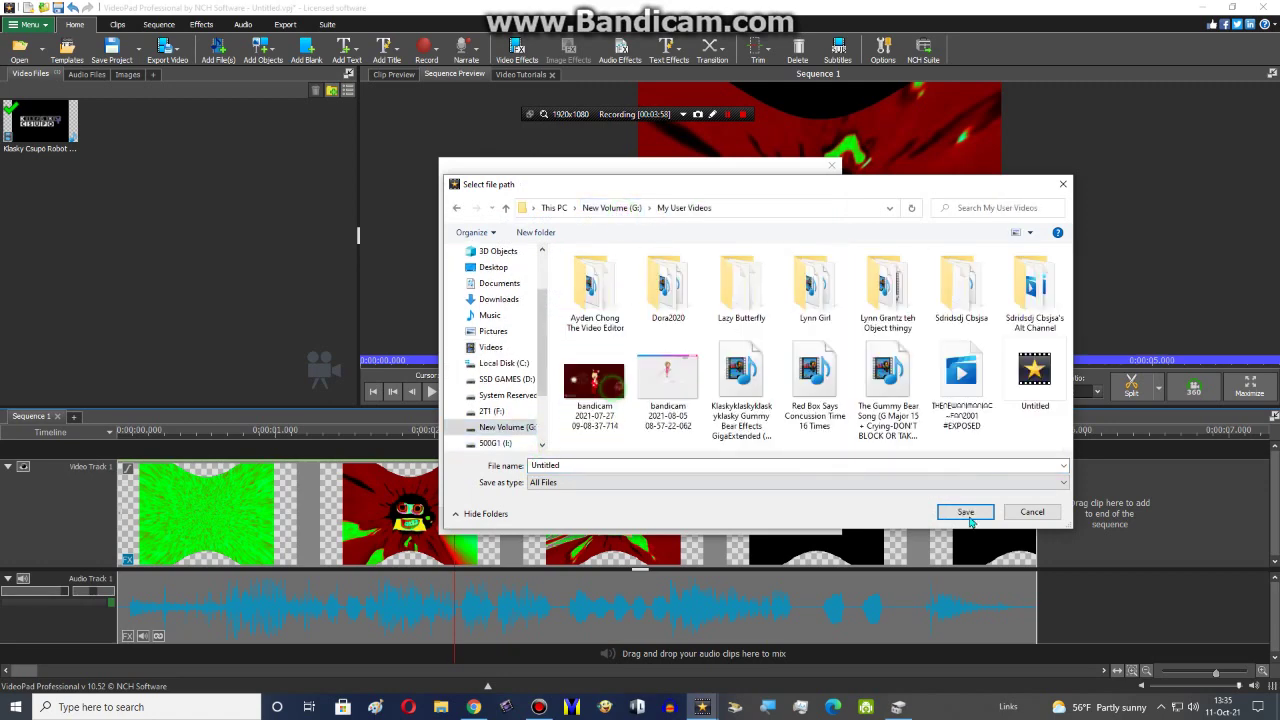
click(975, 513)
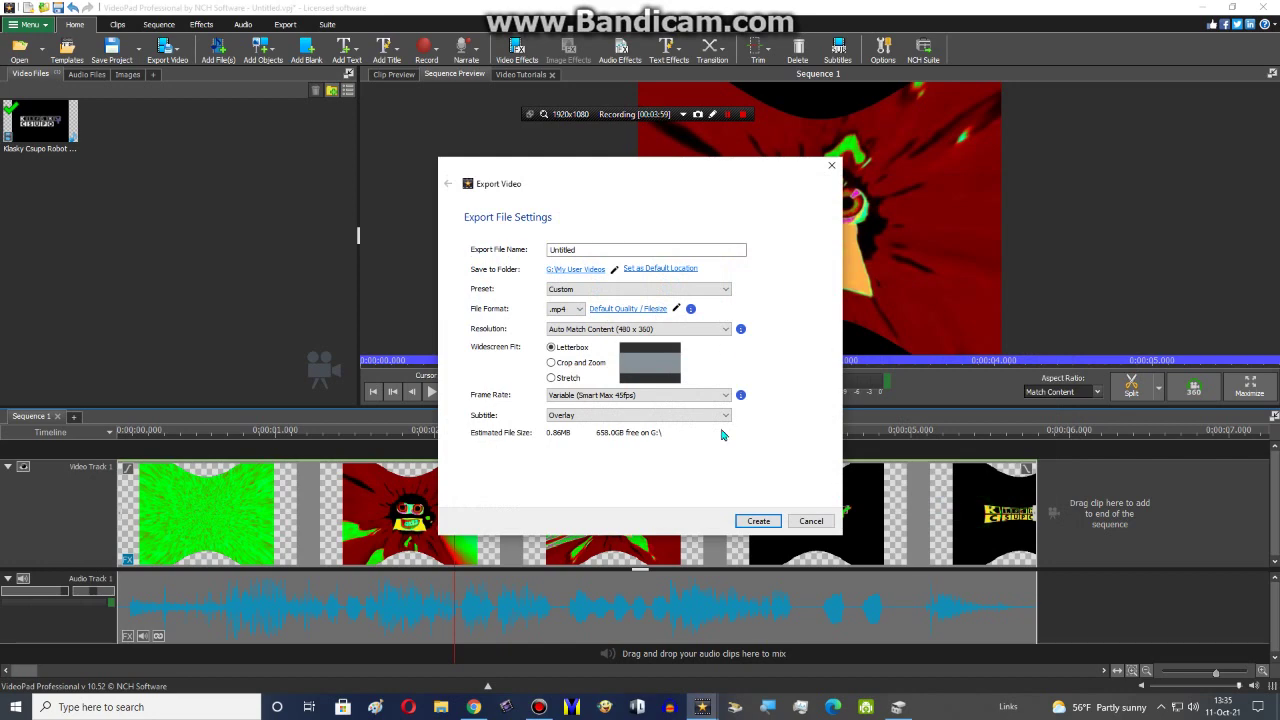
Step: Create the Untitled MP4 export, clear the completed item from the export queue and close VideoPad
click(758, 521)
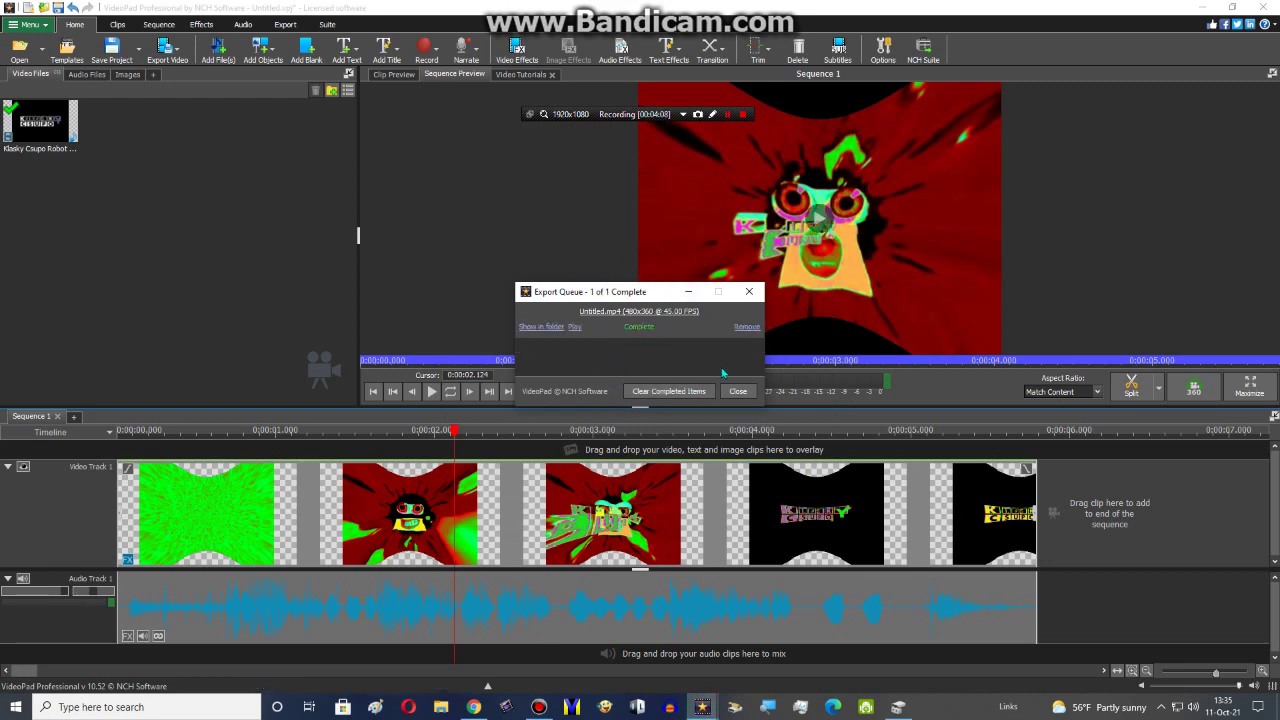
click(680, 391)
click(738, 391)
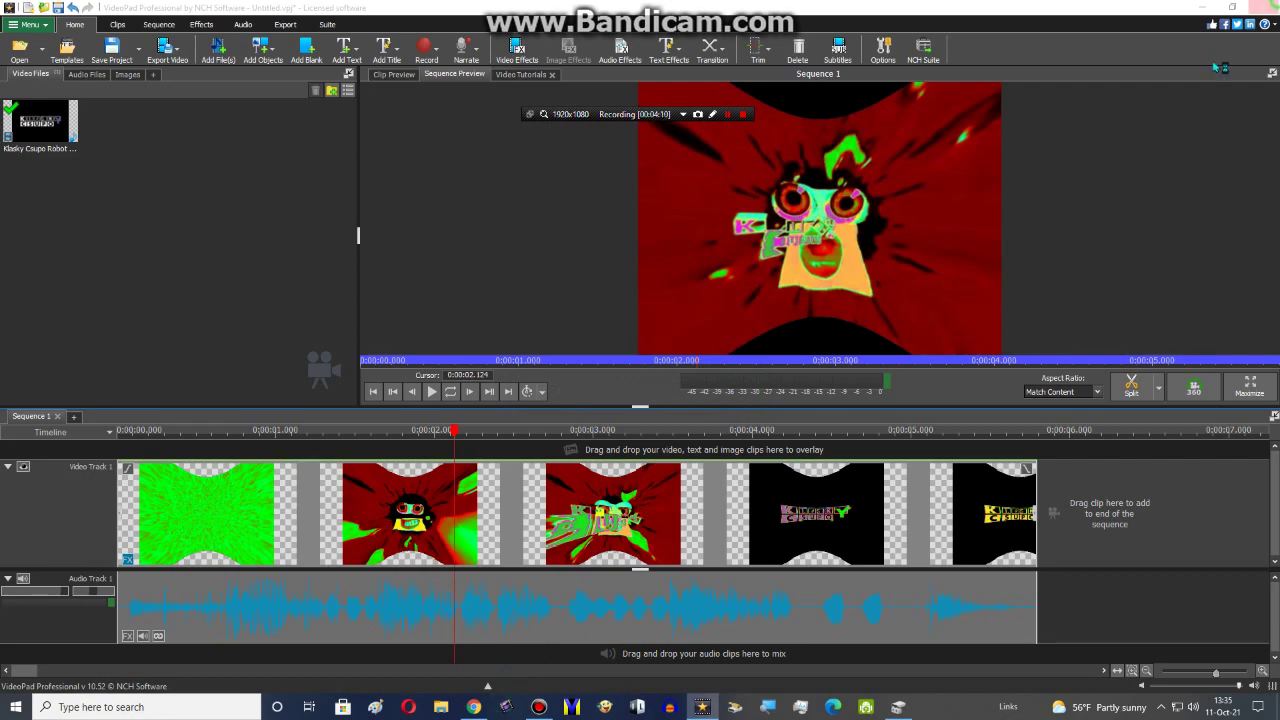
click(716, 214)
click(676, 356)
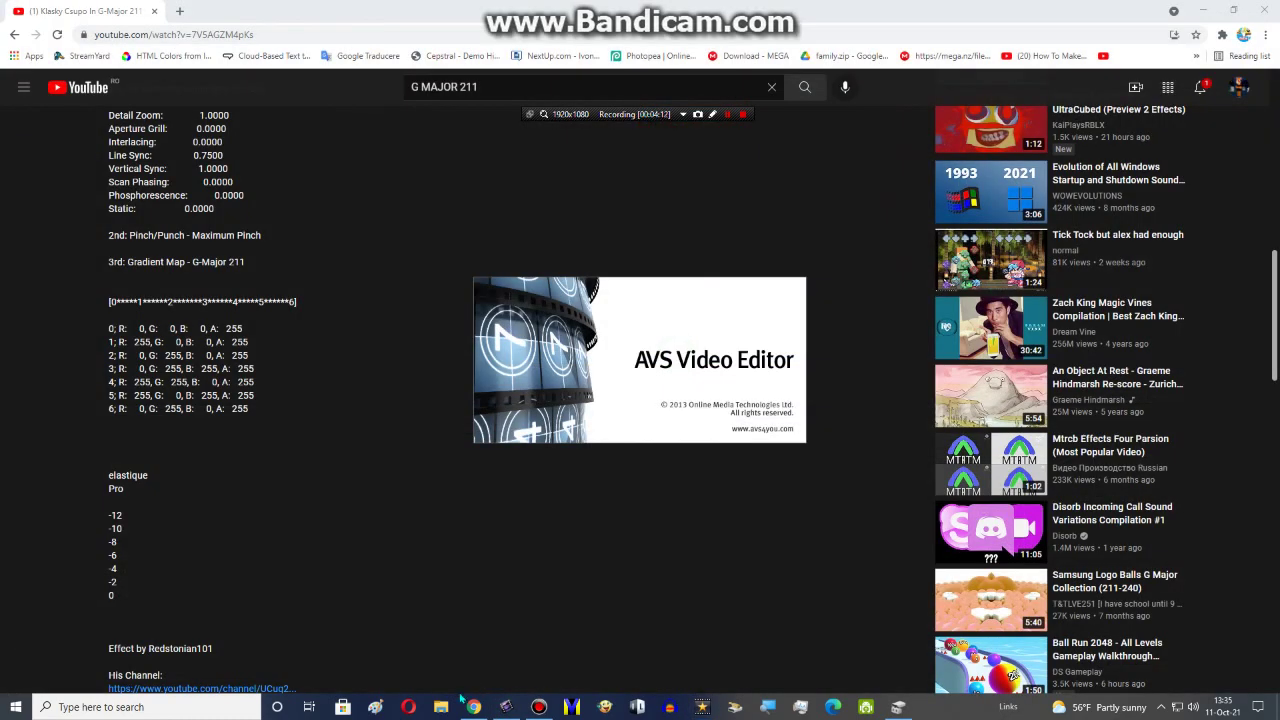
Step: Open the My User Videos folder on New Volume (G:) in File Explorer
key(super+e)
double_click(600, 298)
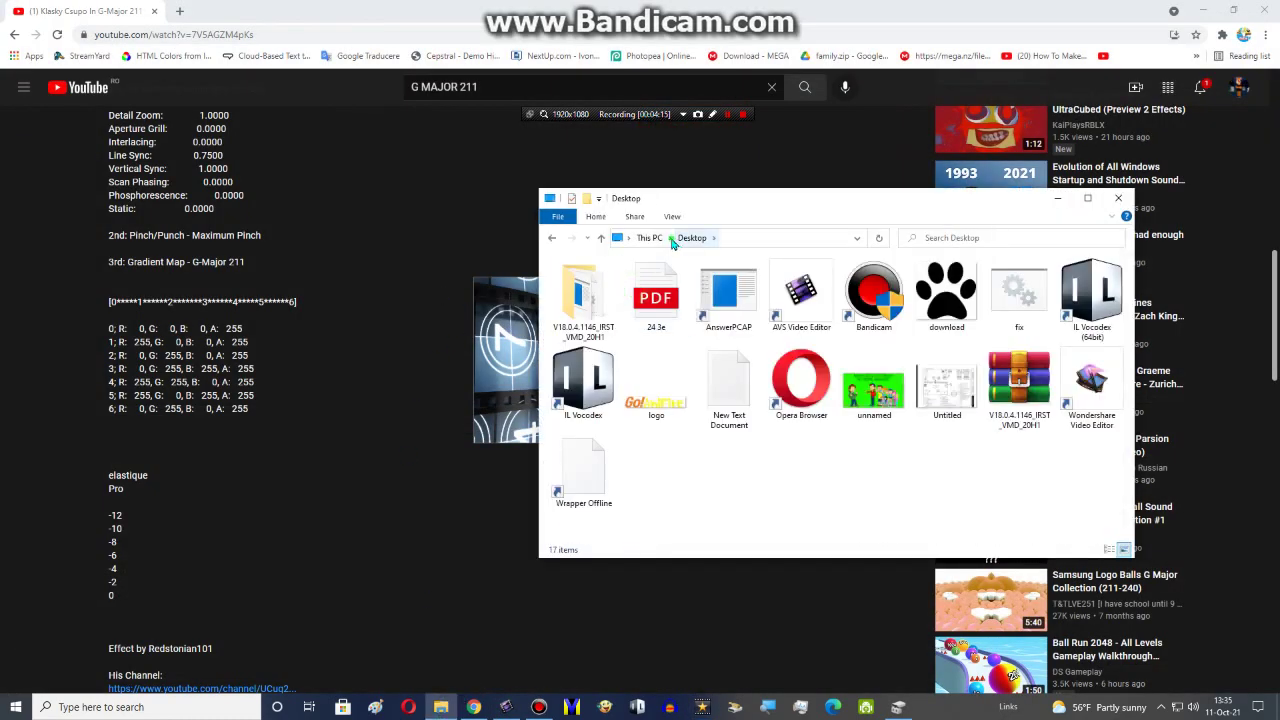
click(669, 238)
click(713, 410)
double_click(714, 407)
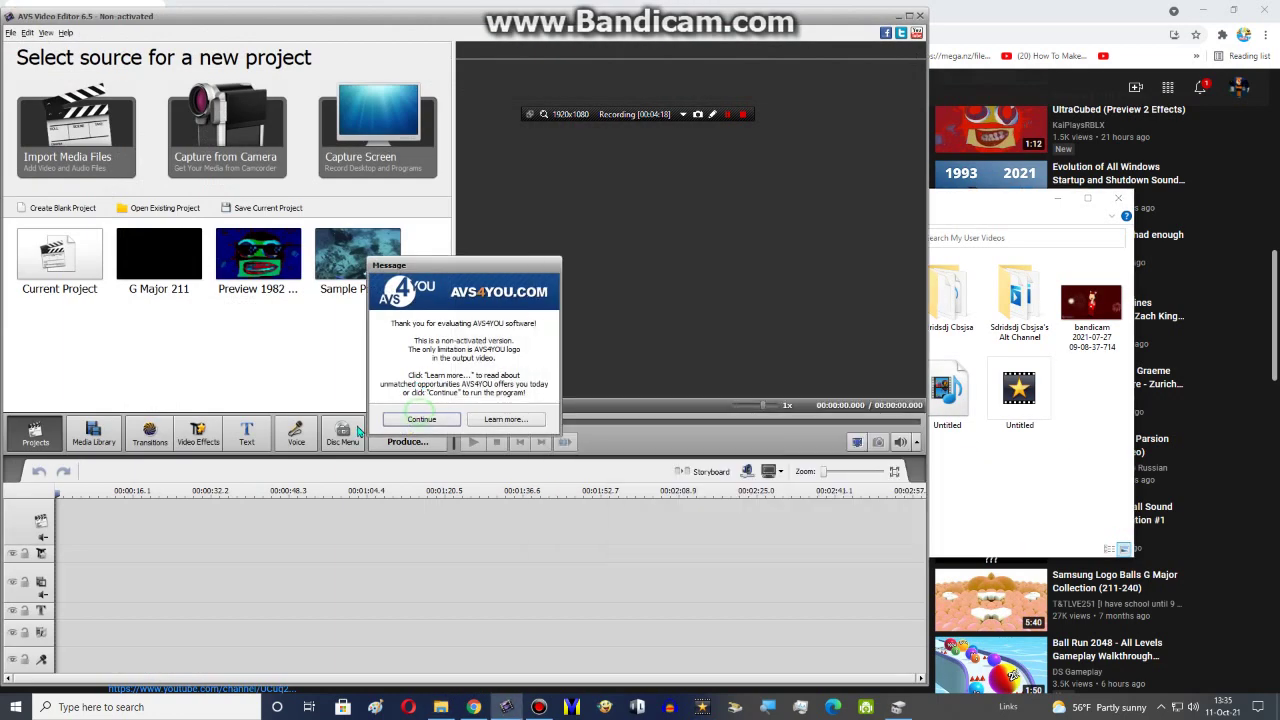
Step: Continue with the unactivated AVS Video Editor and add the exported Untitled video to the timeline's main video track
click(410, 413)
click(94, 434)
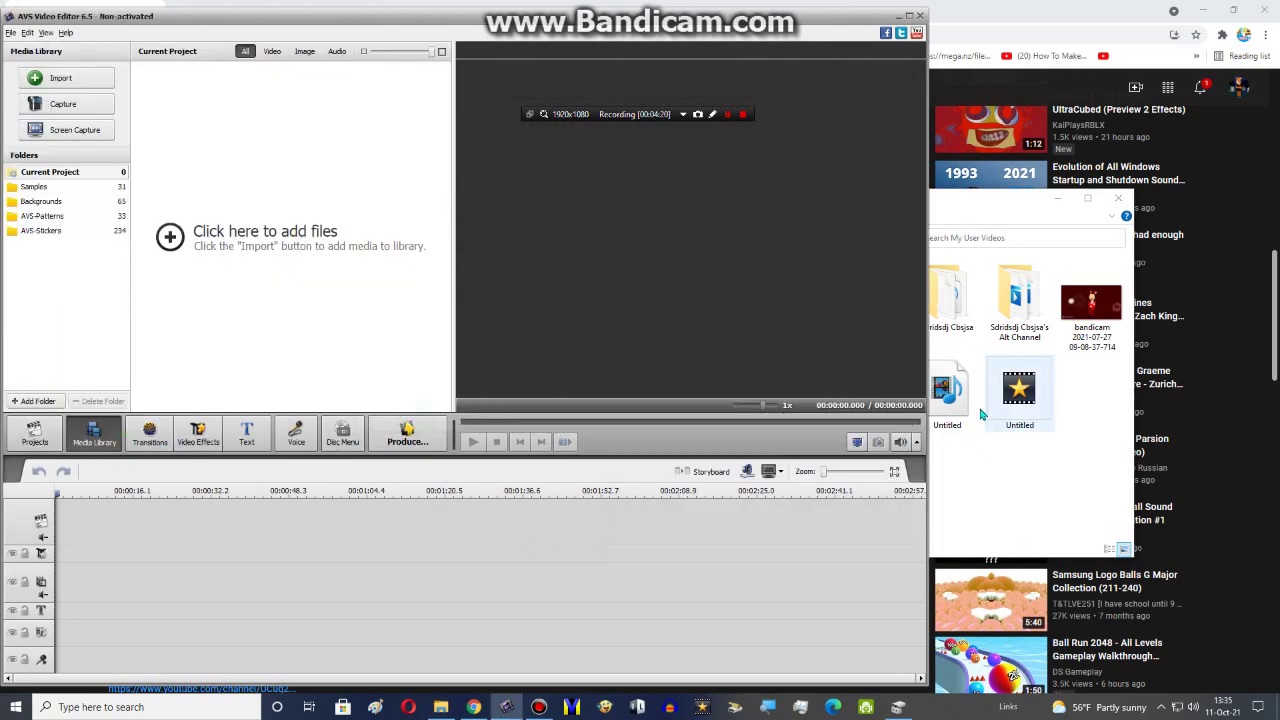
drag(525, 531, 357, 525)
Step: Add the TV Simulation effect over the clip, trim it to the clip's length and open its settings
click(198, 434)
scroll(291, 248, down, 4)
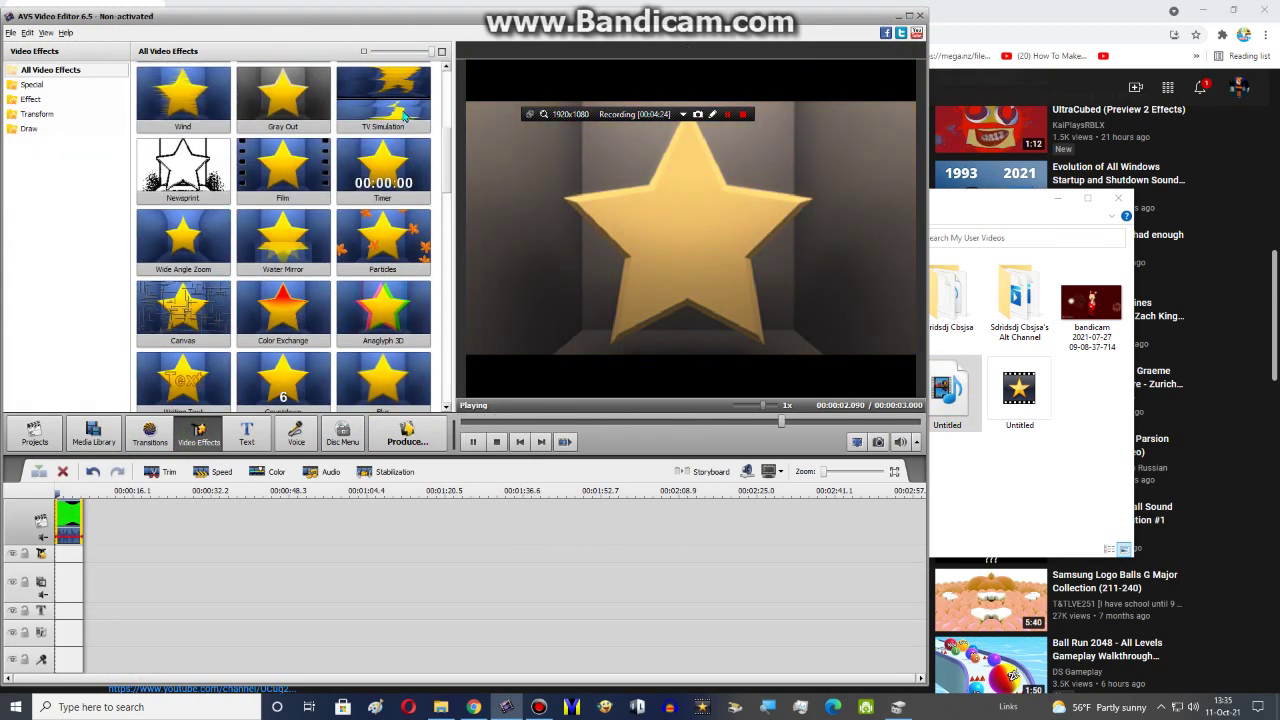
drag(383, 100, 62, 566)
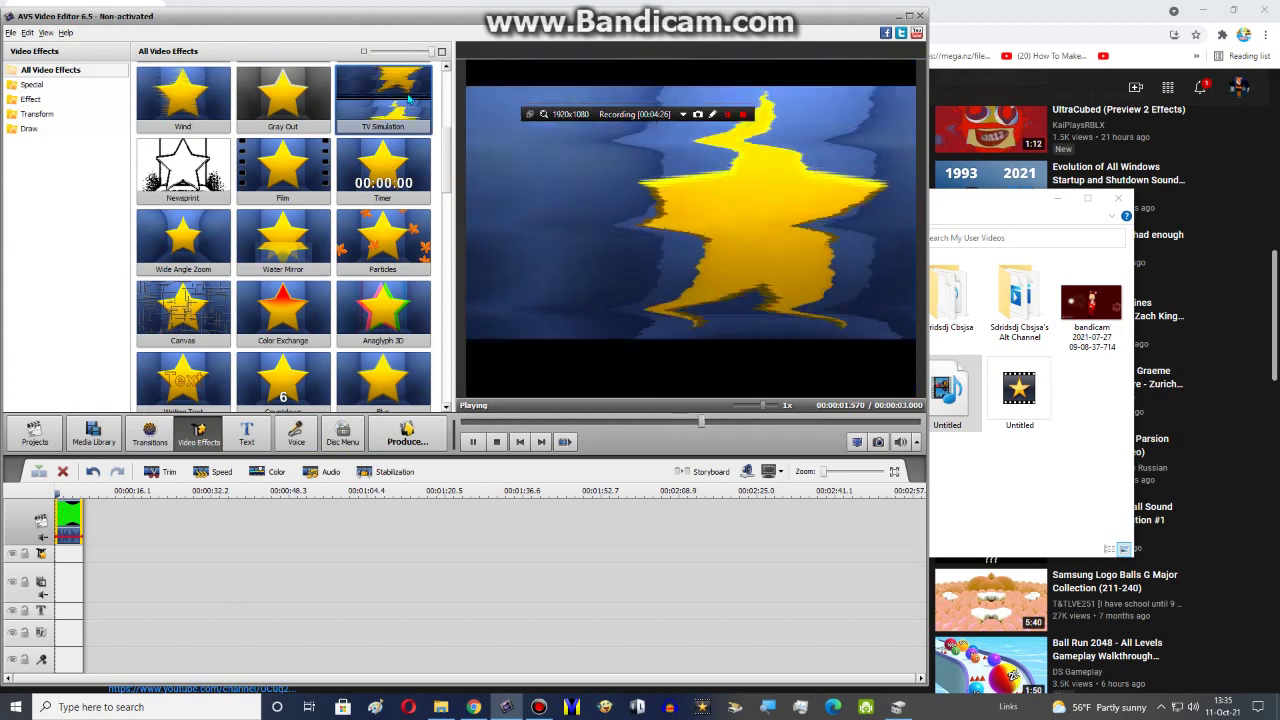
drag(380, 97, 72, 558)
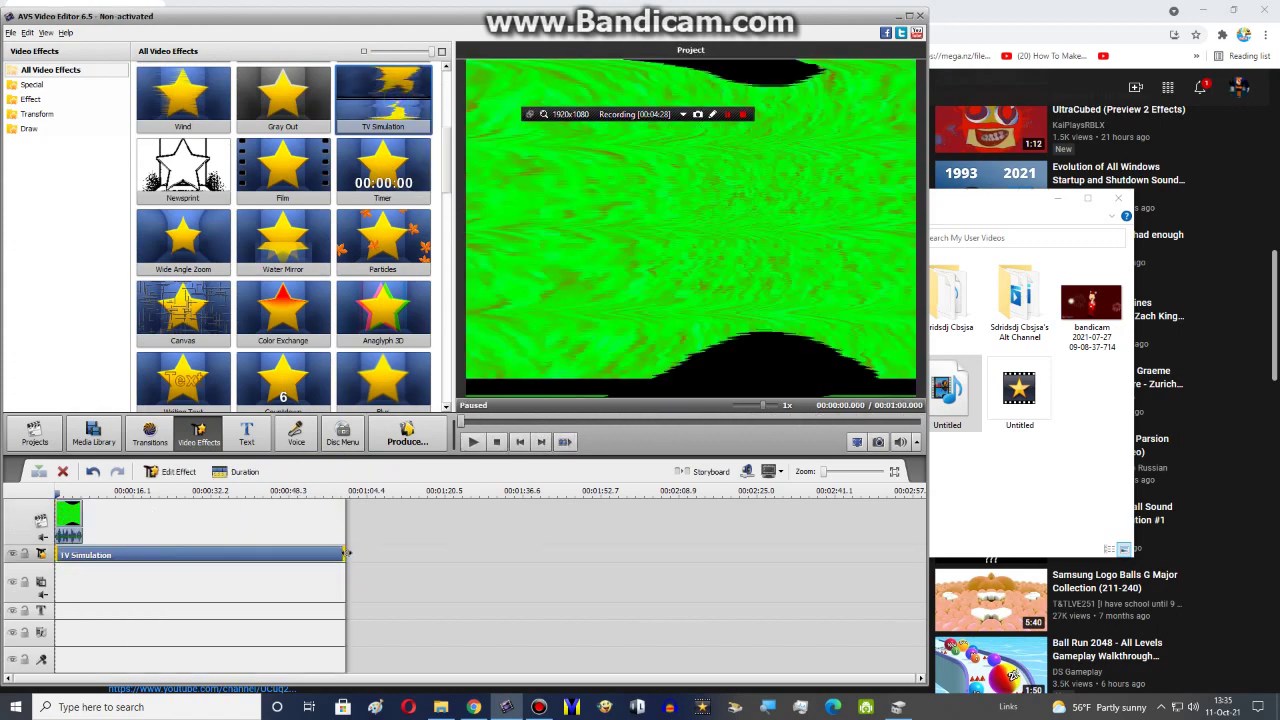
drag(345, 553, 82, 556)
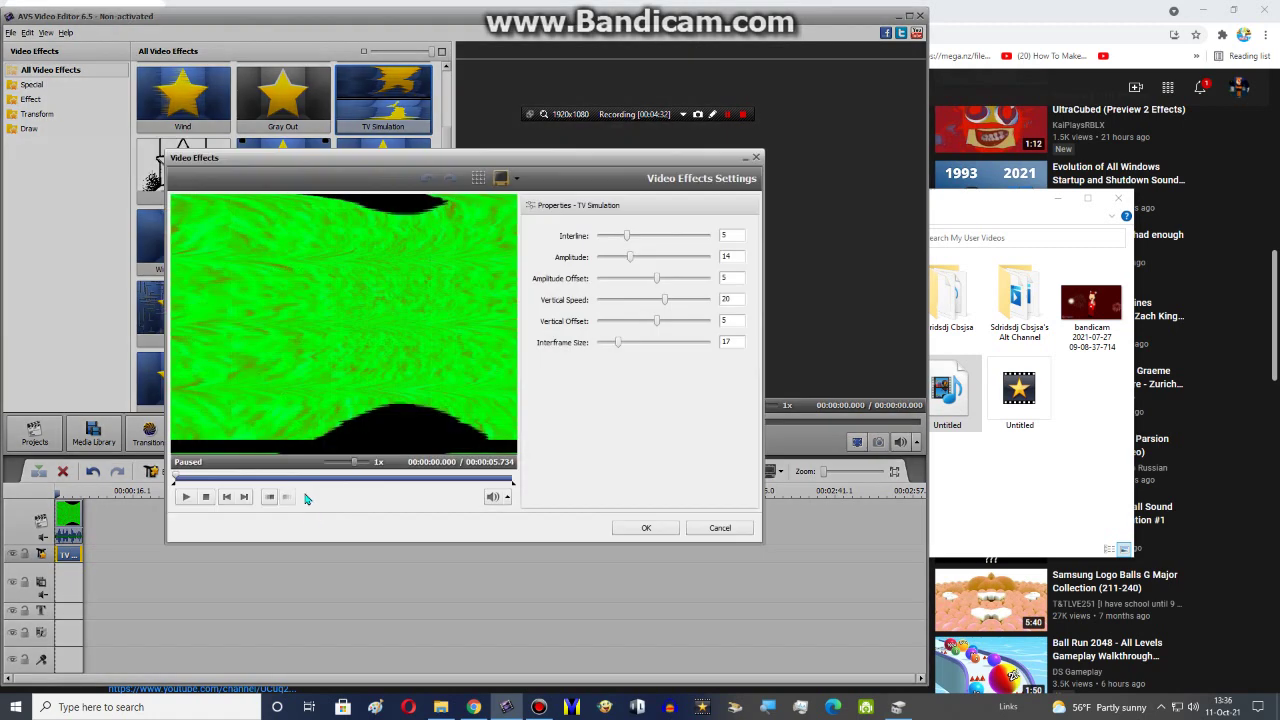
Step: Set TV Simulation's Interframe Size, Vertical Offset, Vertical Speed and Interline to 0, and its Amplitude Offset to -13
click(303, 485)
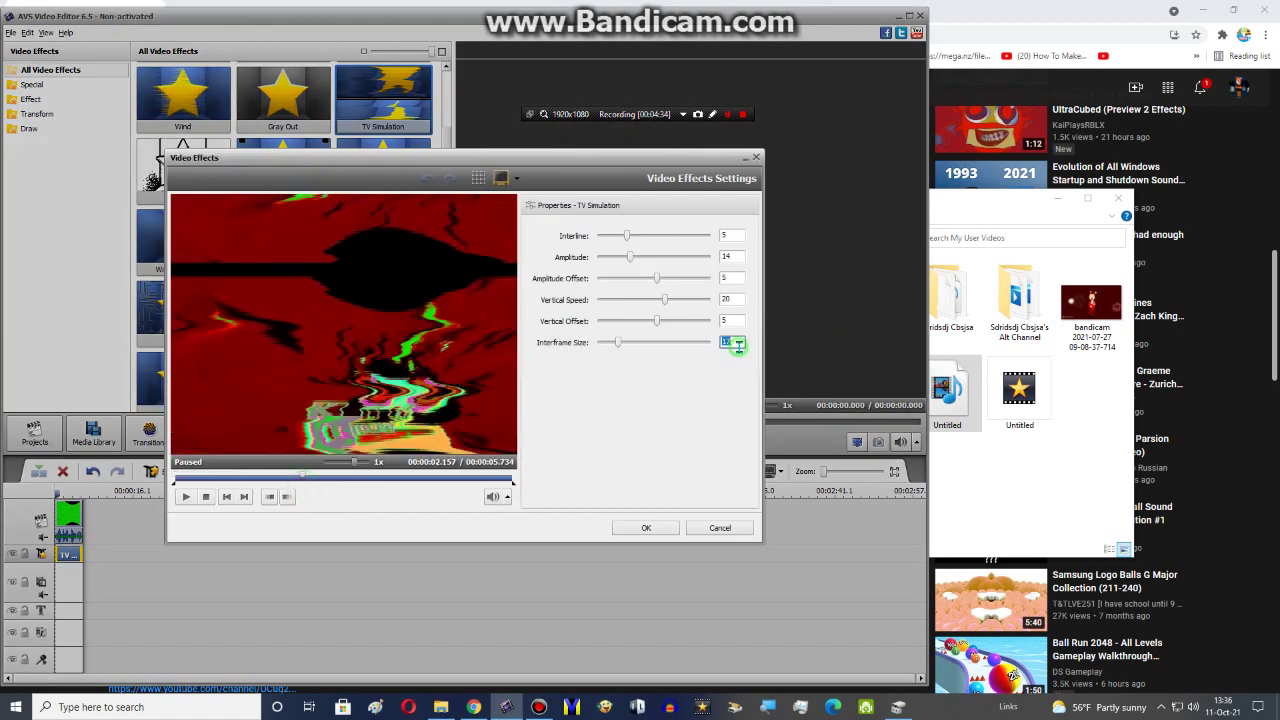
text(0)
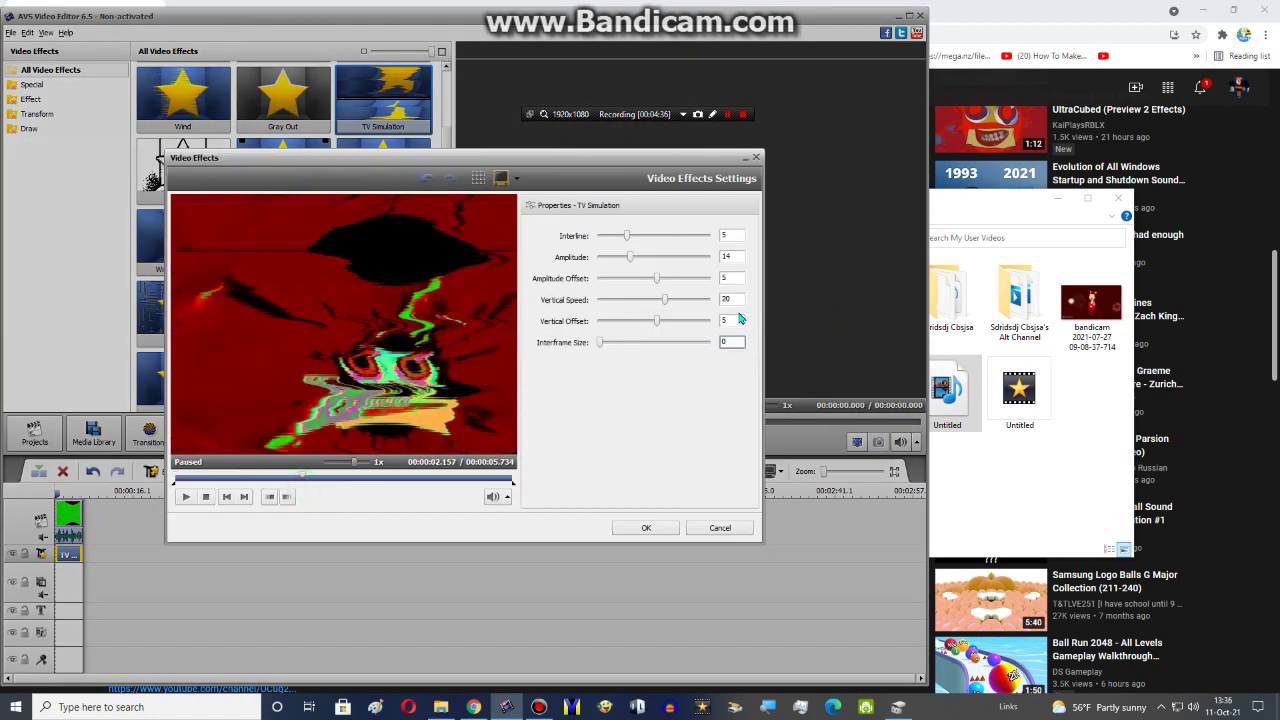
text(0)
key(shift+Tab)
text(0)
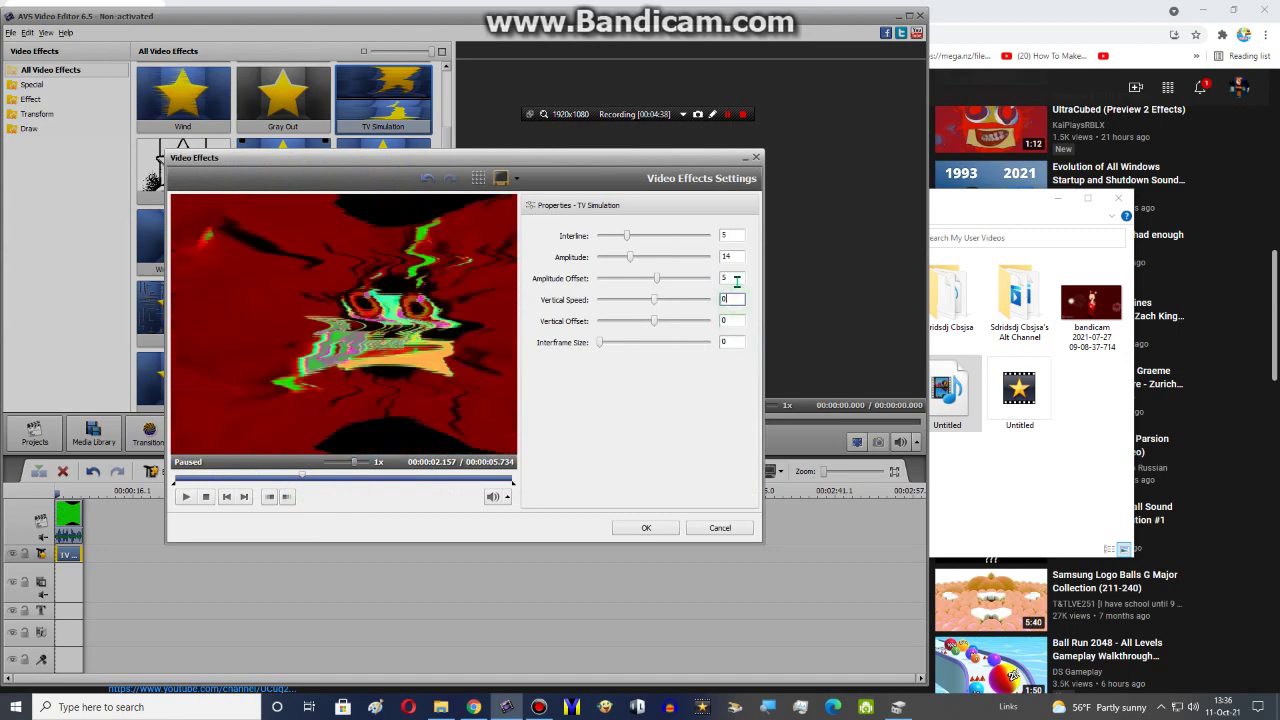
text(-13)
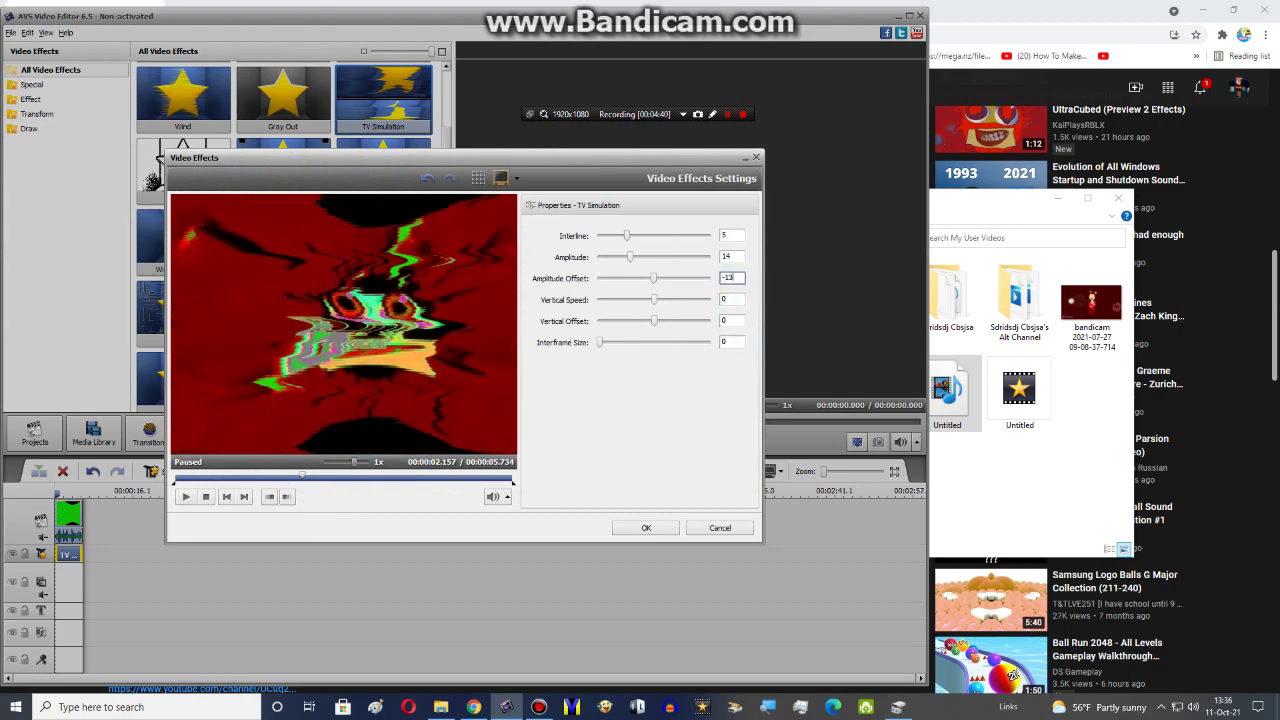
click(611, 235)
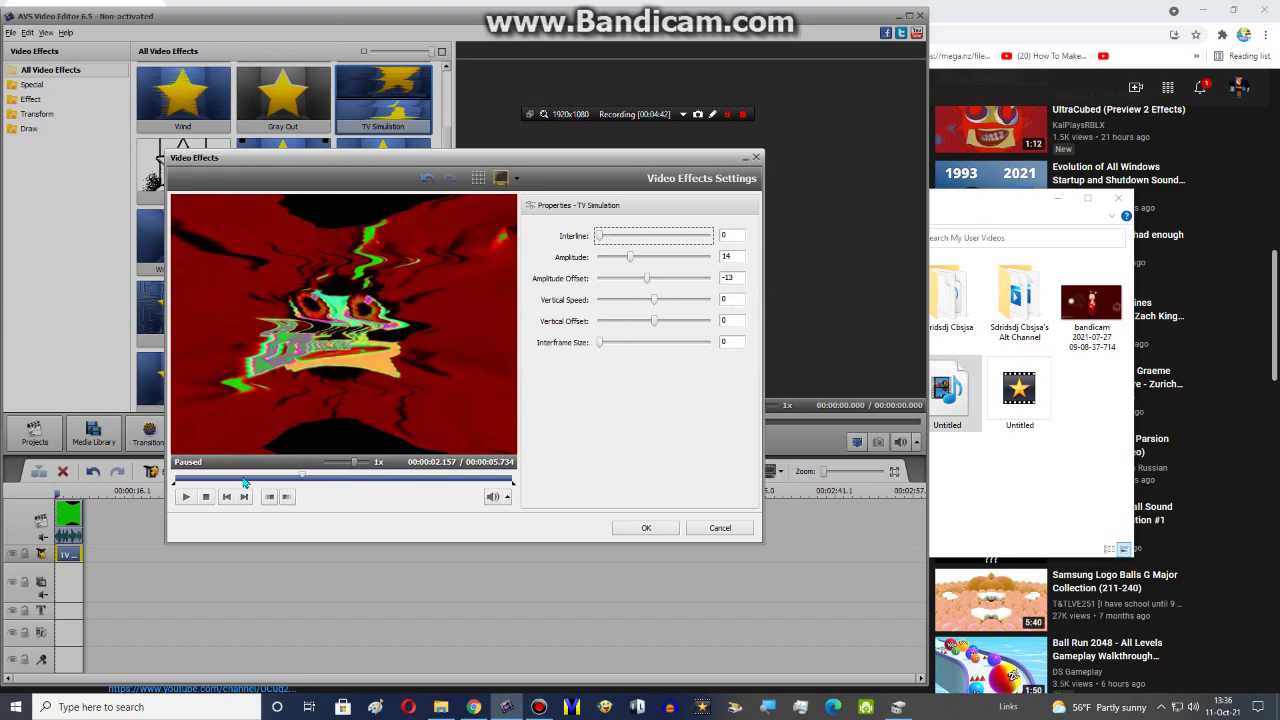
Step: Fine-tune TV Simulation's Amplitude Offset to -14 while checking several frames, apply the settings and play the result
click(245, 481)
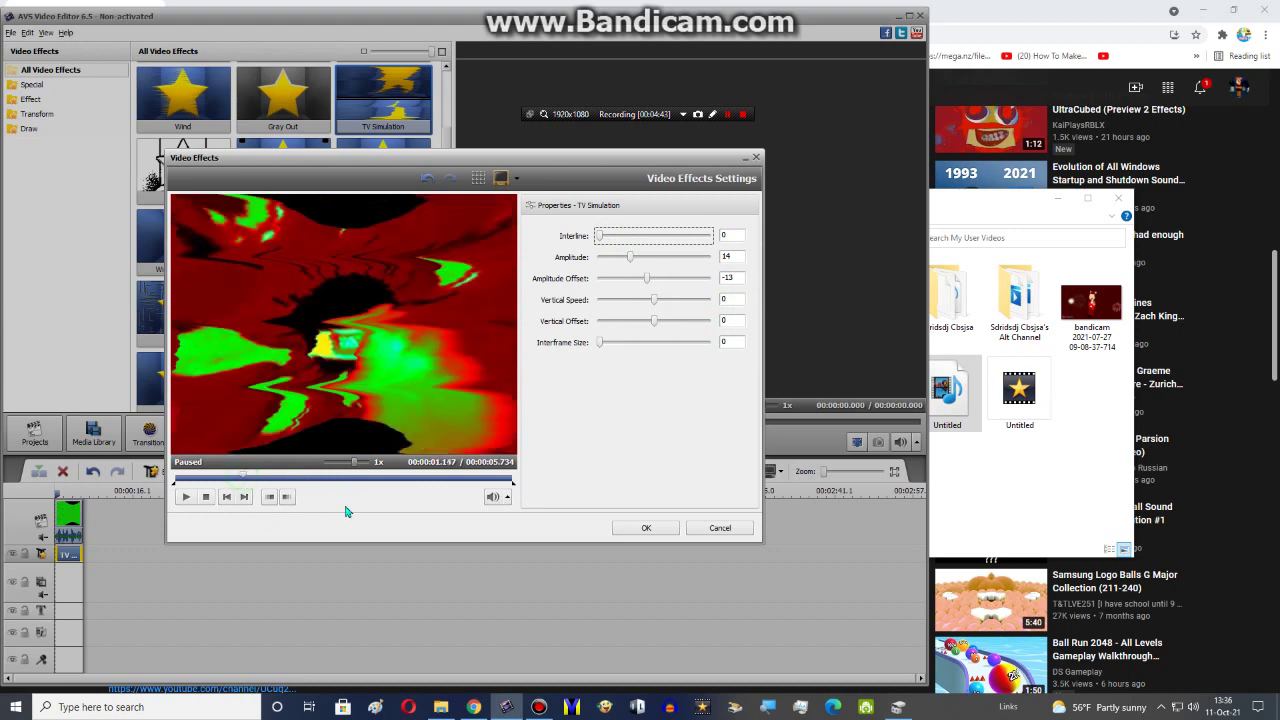
click(648, 287)
click(648, 287)
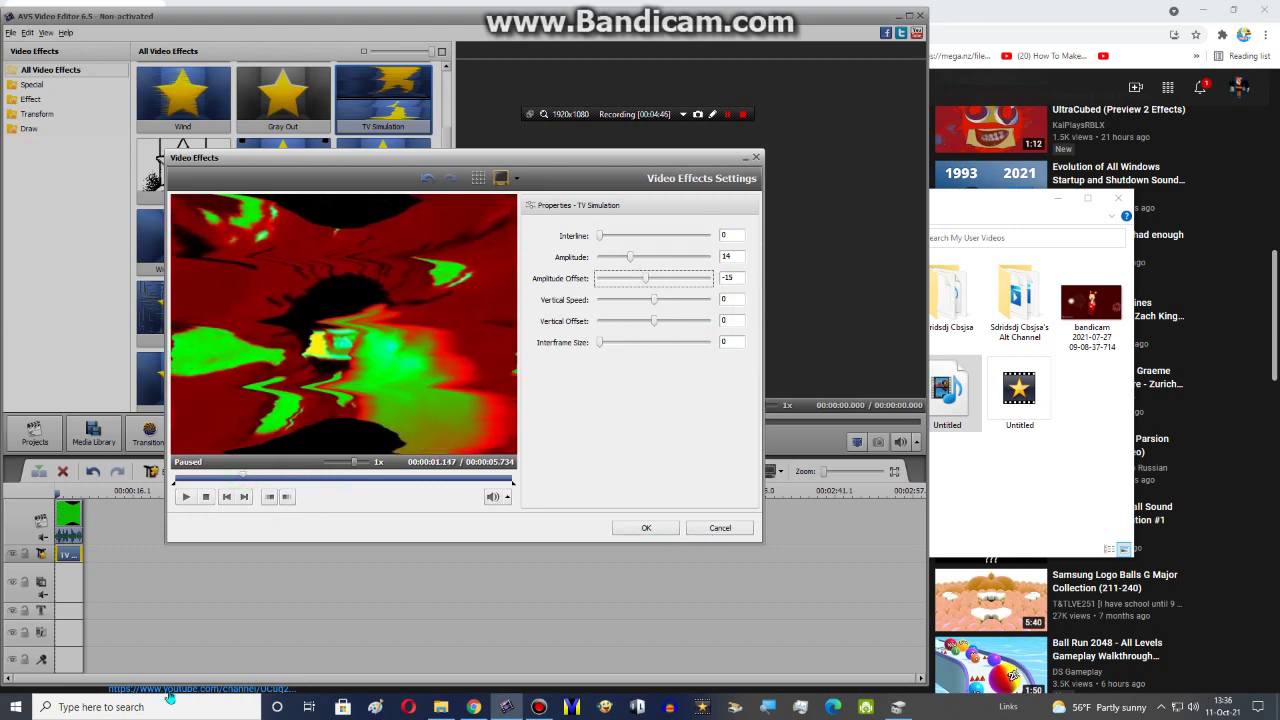
drag(296, 481, 422, 481)
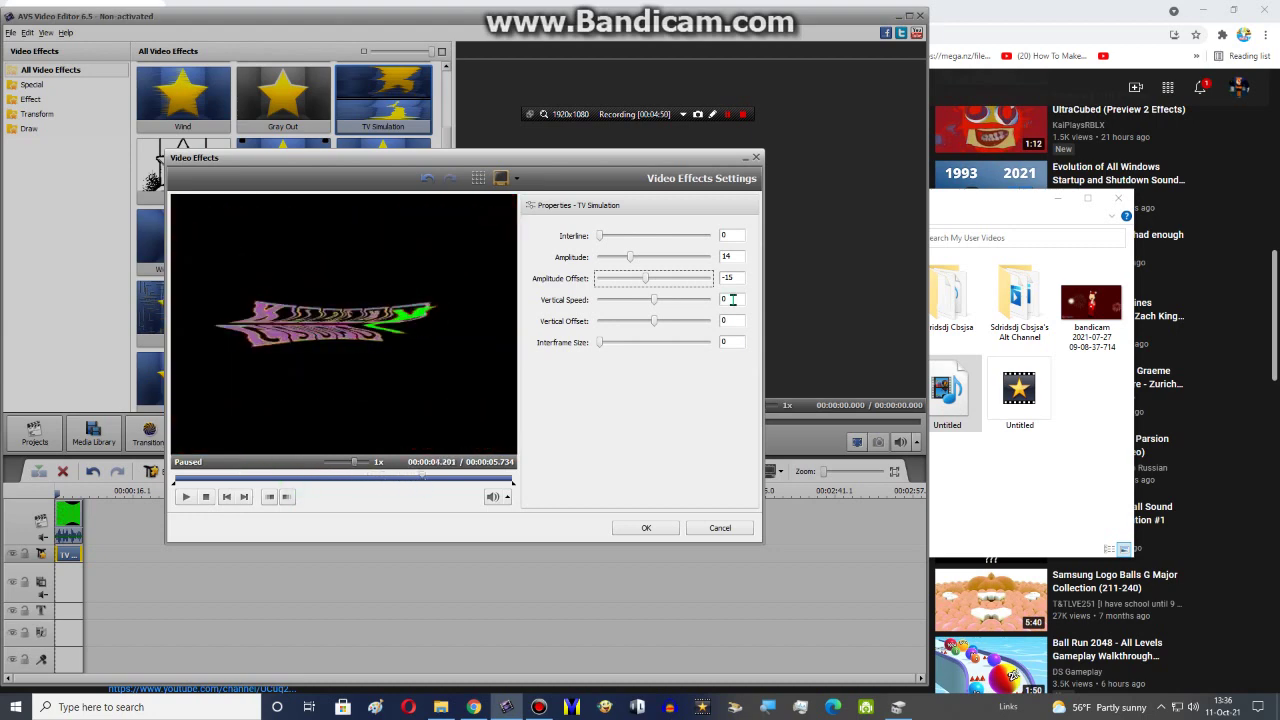
key(Left)
key(Right)
key(Right)
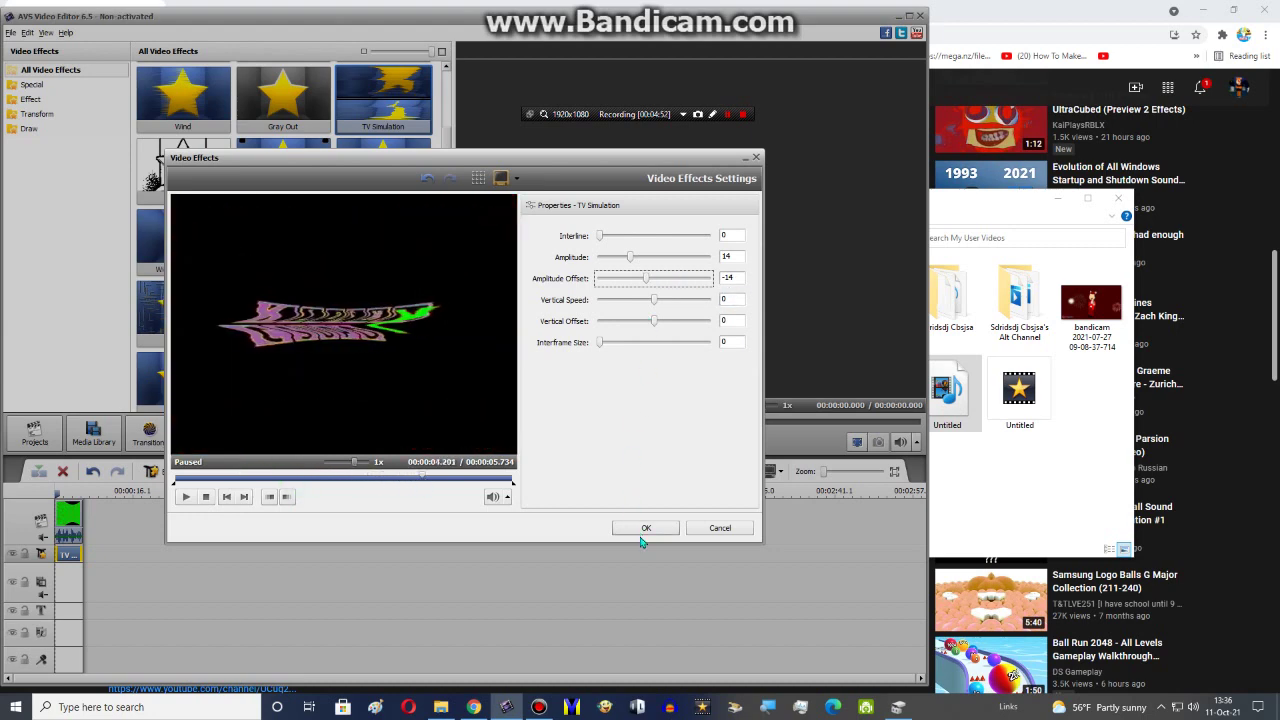
click(645, 528)
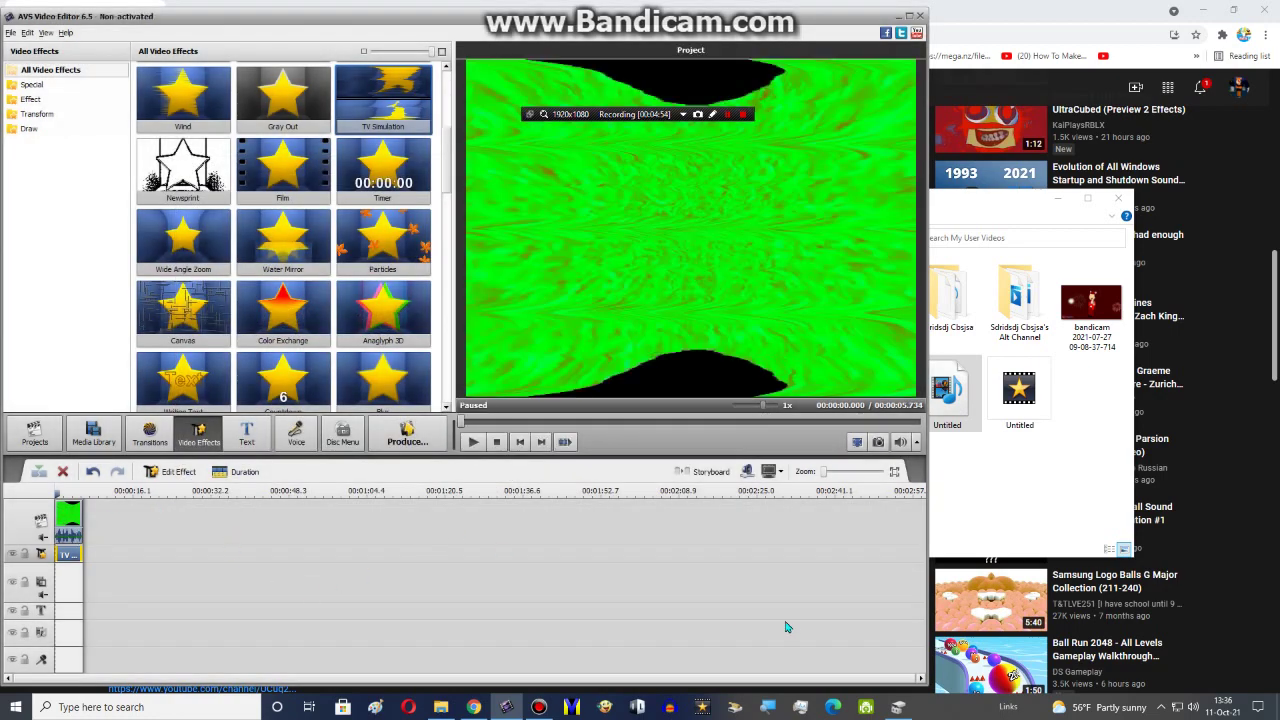
click(474, 443)
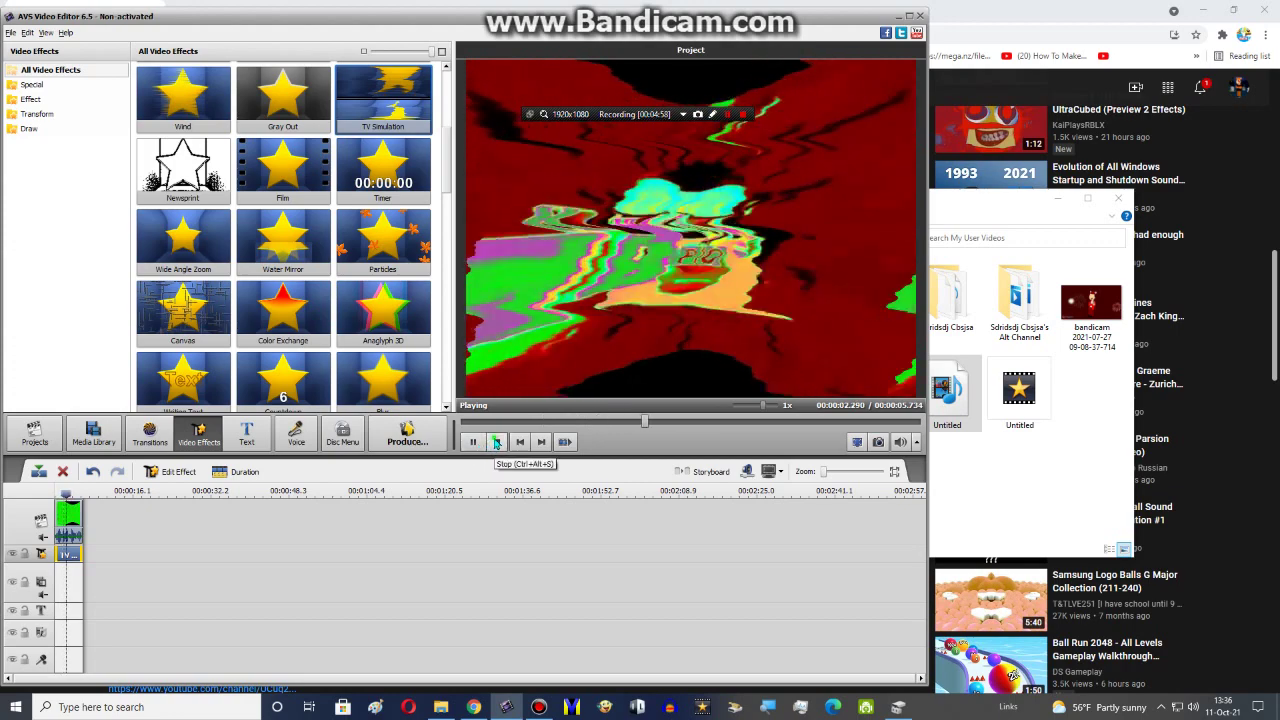
click(496, 441)
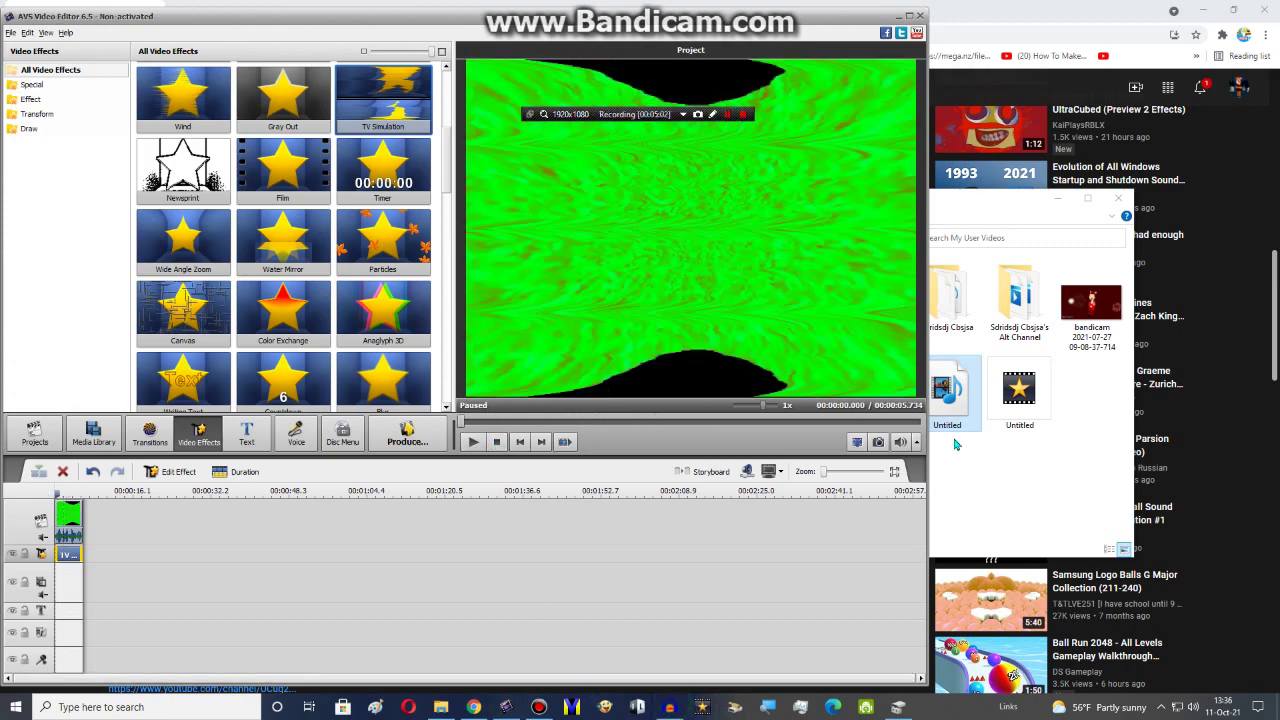
Step: Open the MP3 folder on drive 2T3 (L:) in File Explorer
click(670, 238)
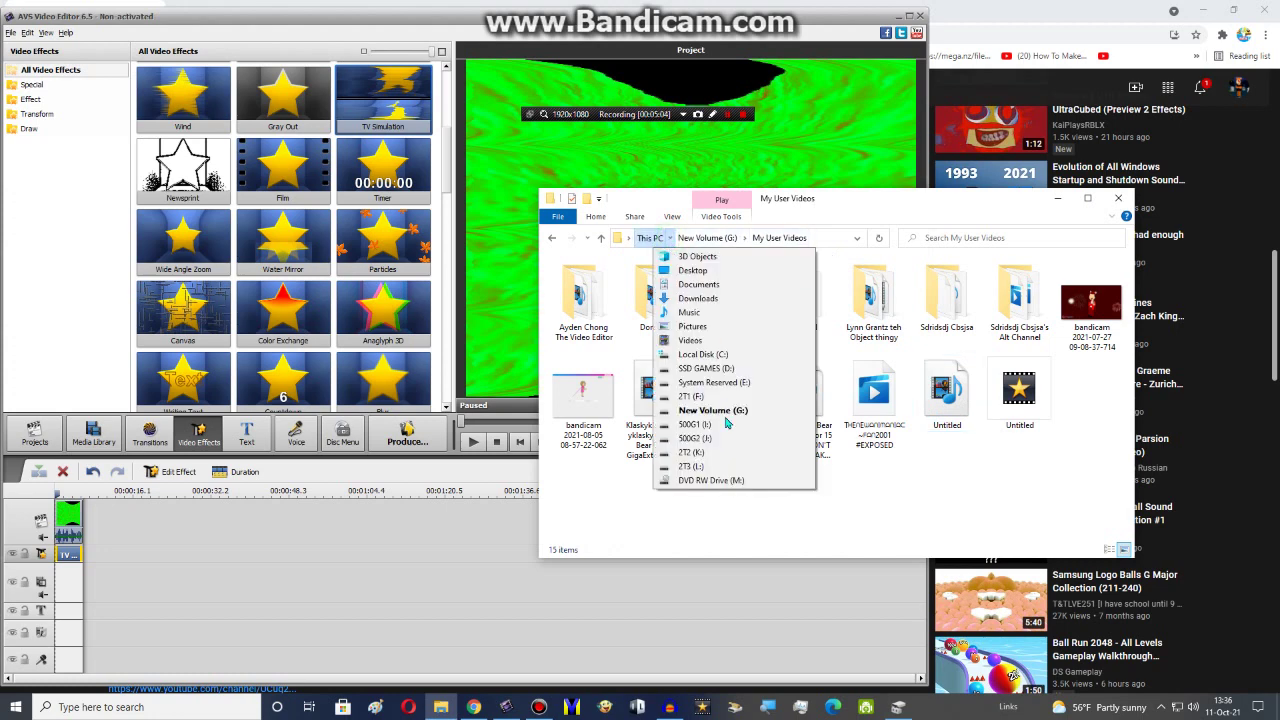
click(695, 466)
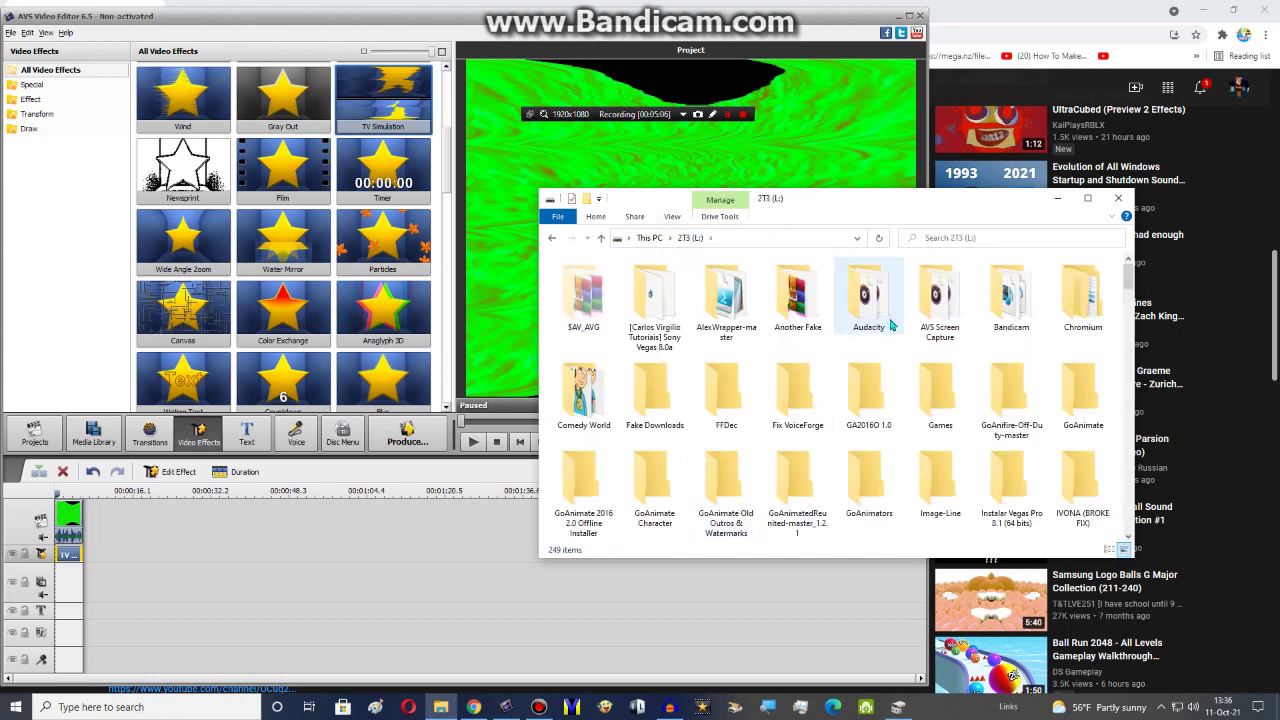
scroll(868, 410, down, 3)
click(797, 418)
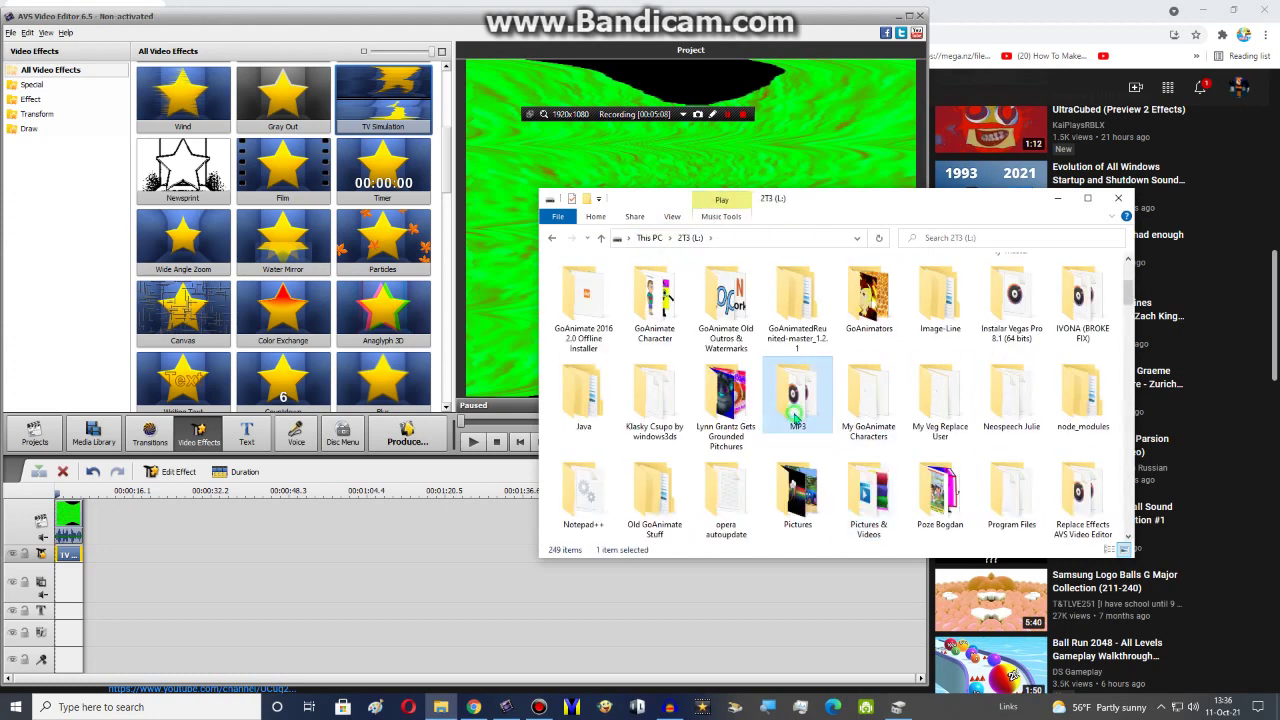
double_click(797, 418)
Step: Import the Klasky Csupo Robot Logo audio file from the MP3 folder into a new project in Audacity
click(700, 466)
scroll(693, 474, up, 2)
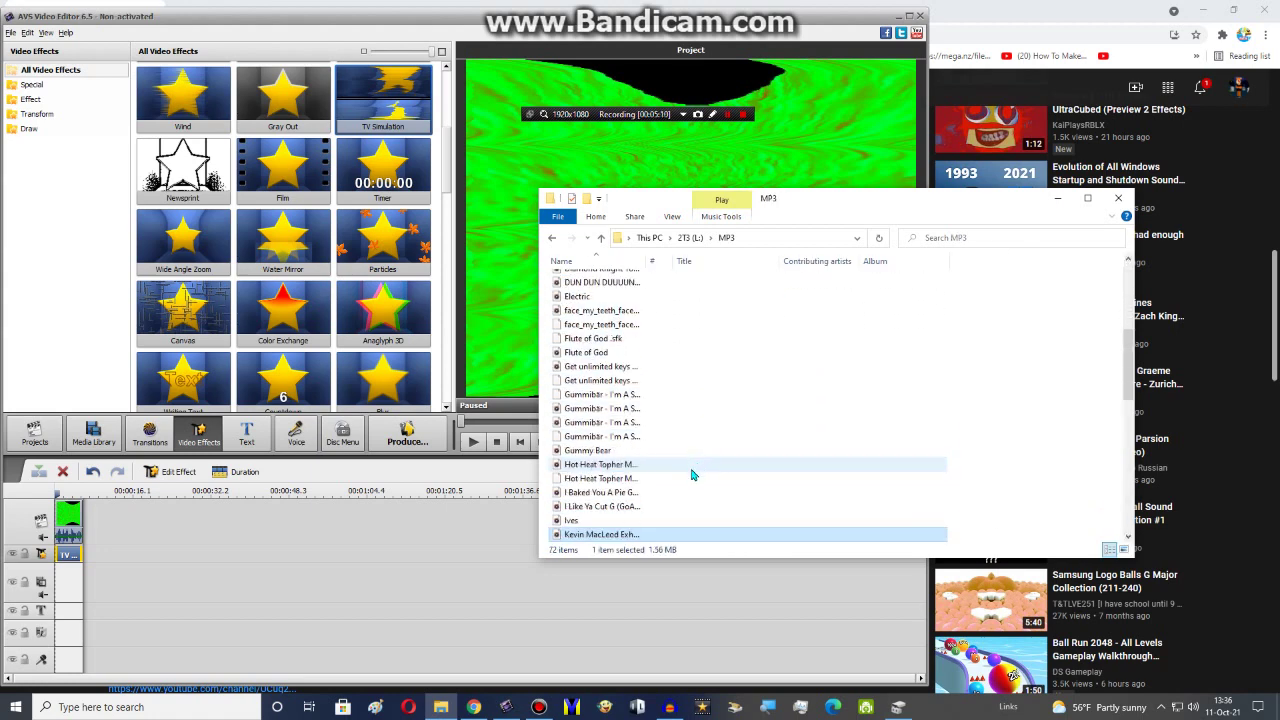
key(Down)
key(Down)
key(Down)
key(Down)
key(Down)
key(Down)
key(Down)
key(Down)
key(Down)
key(Down)
key(Down)
key(Down)
click(671, 706)
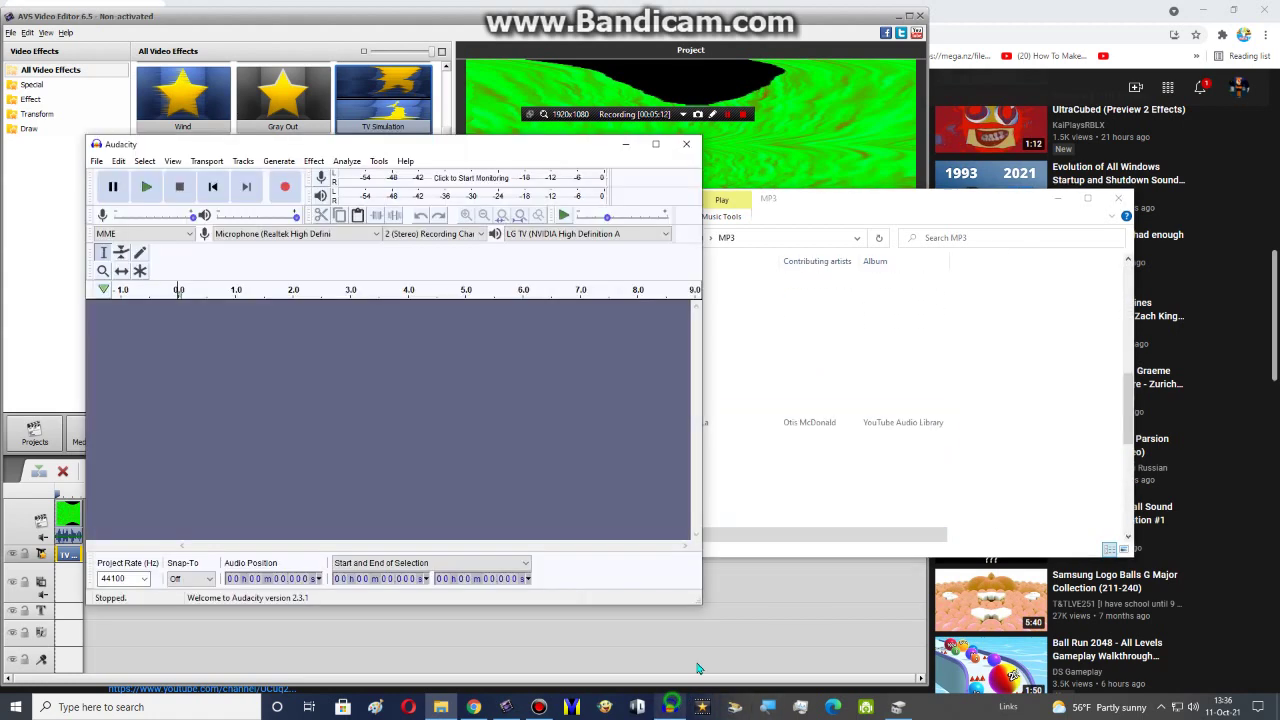
drag(620, 381, 479, 483)
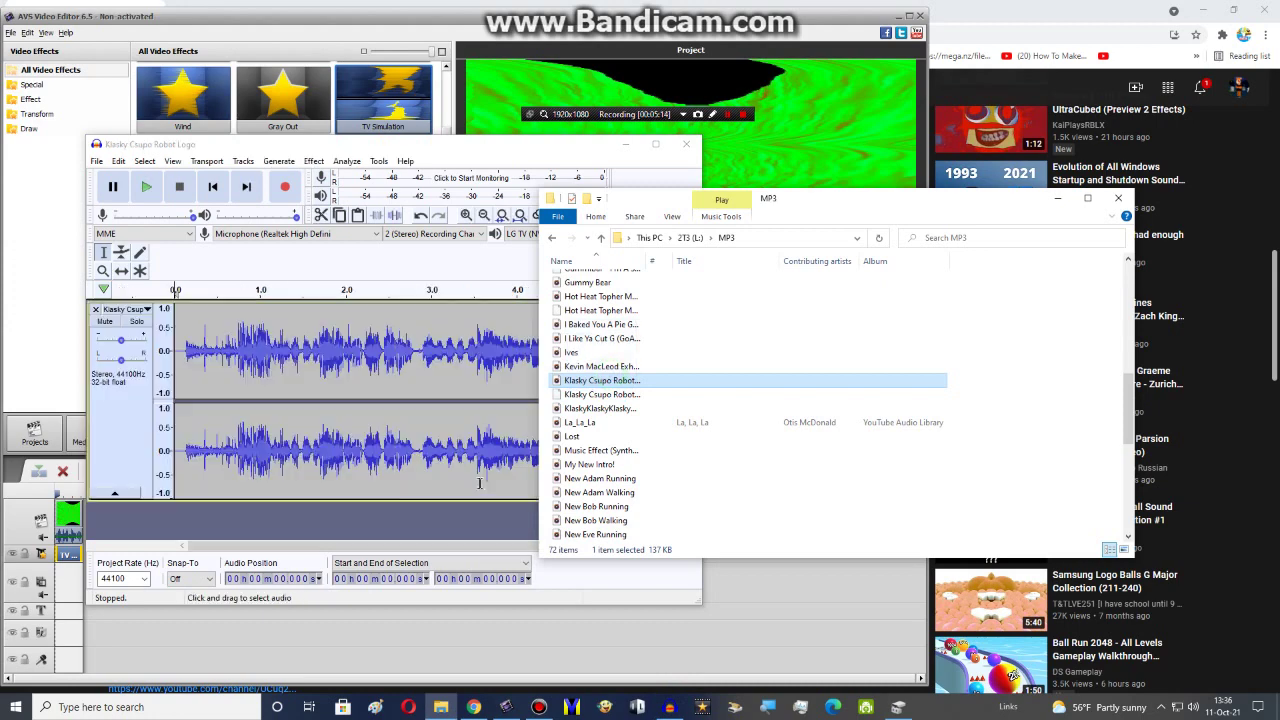
click(479, 483)
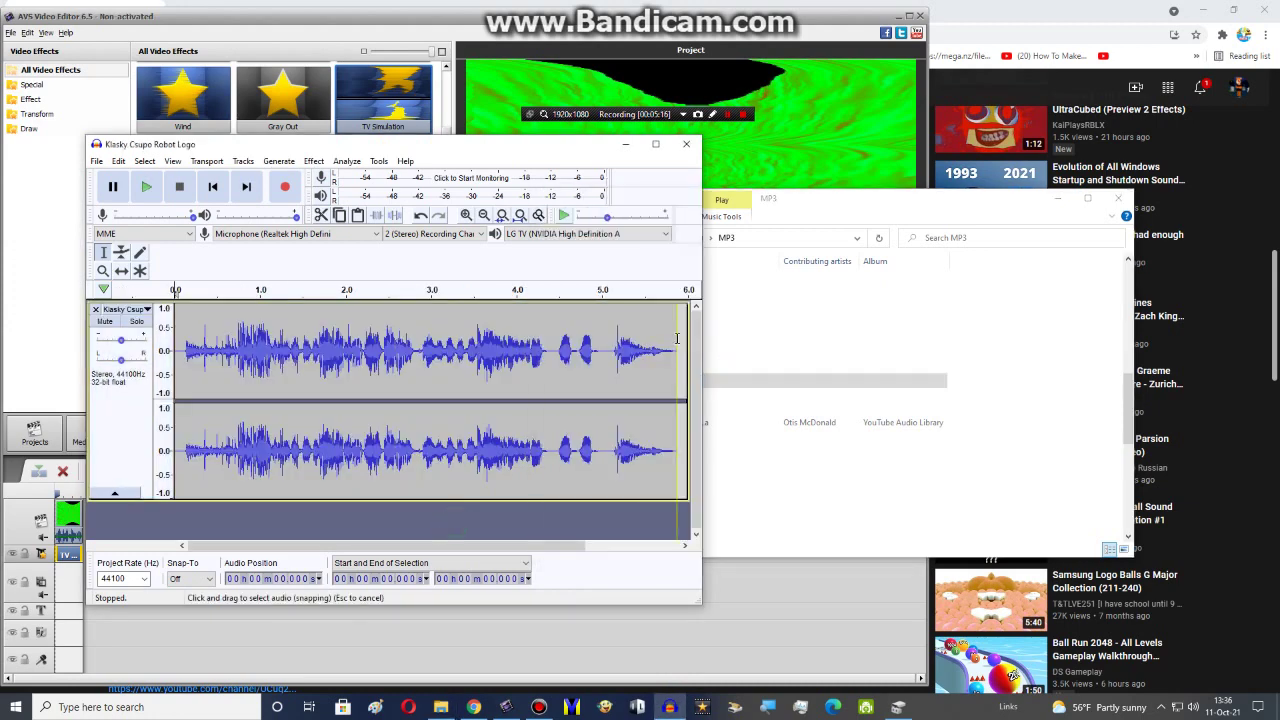
Step: Apply Sliding Stretch to the whole audio track with initial and final pitch shifts of -12 semitones
drag(677, 338, 172, 345)
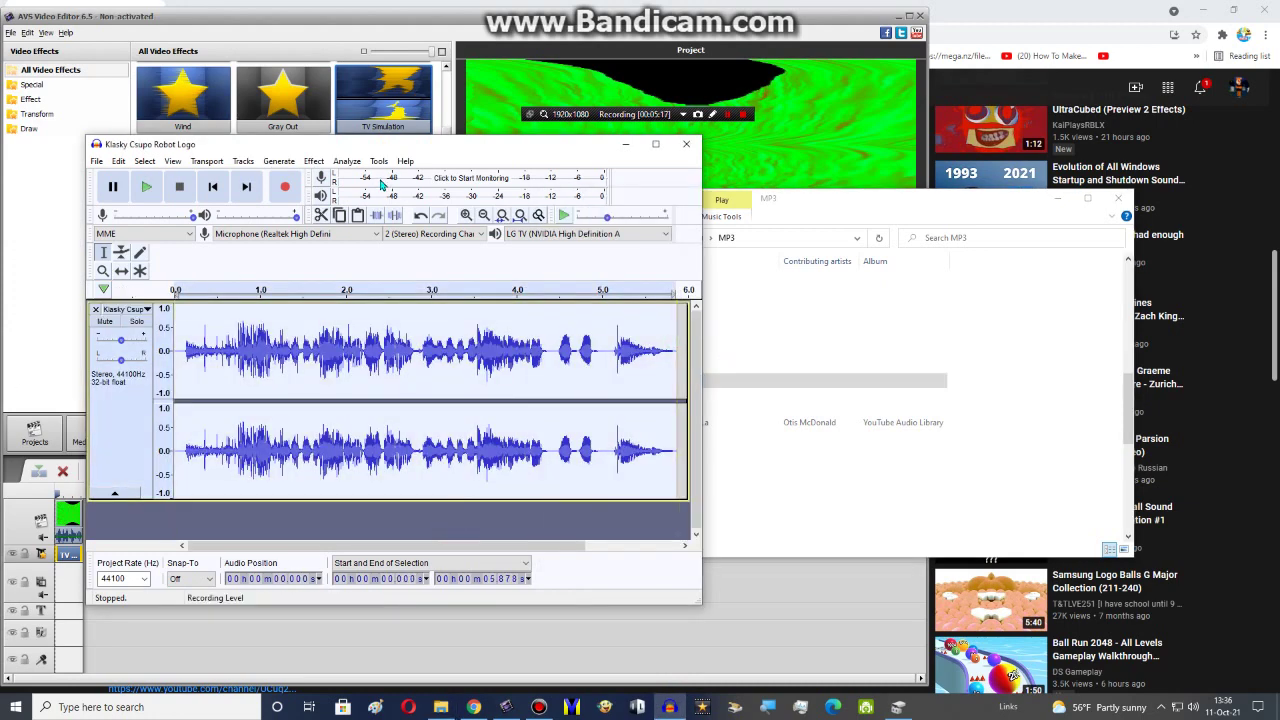
click(314, 161)
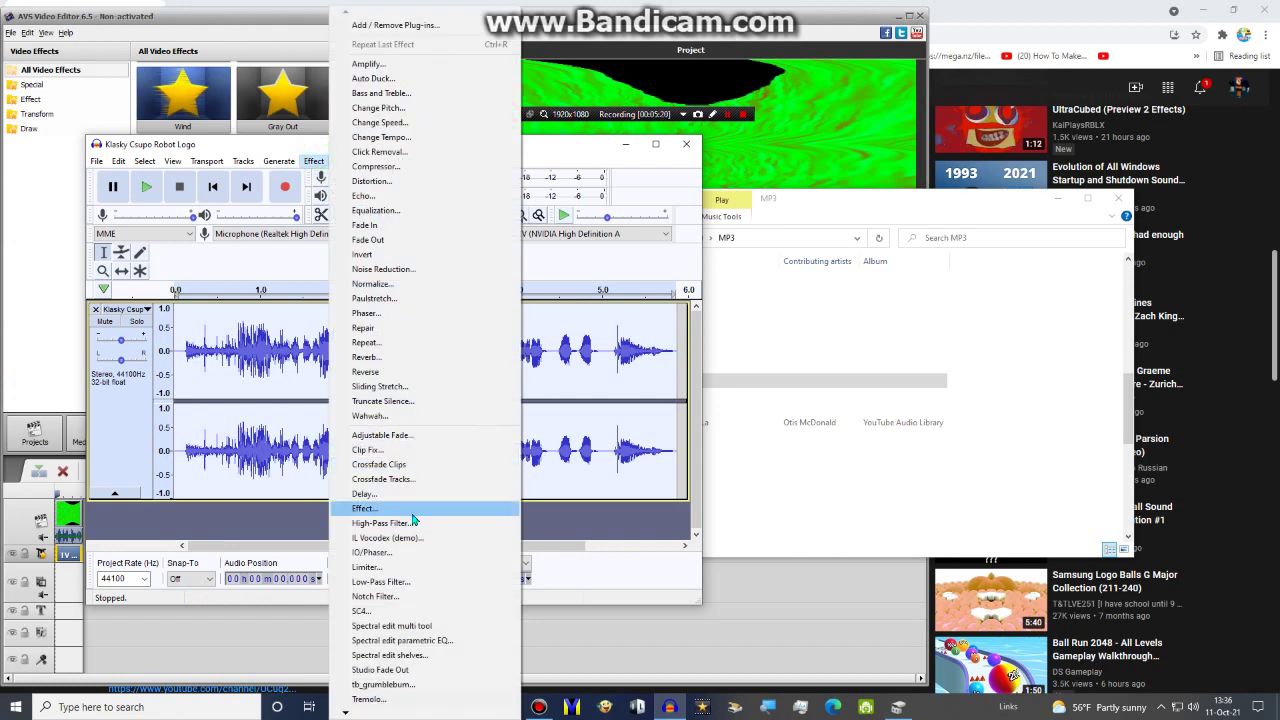
click(421, 389)
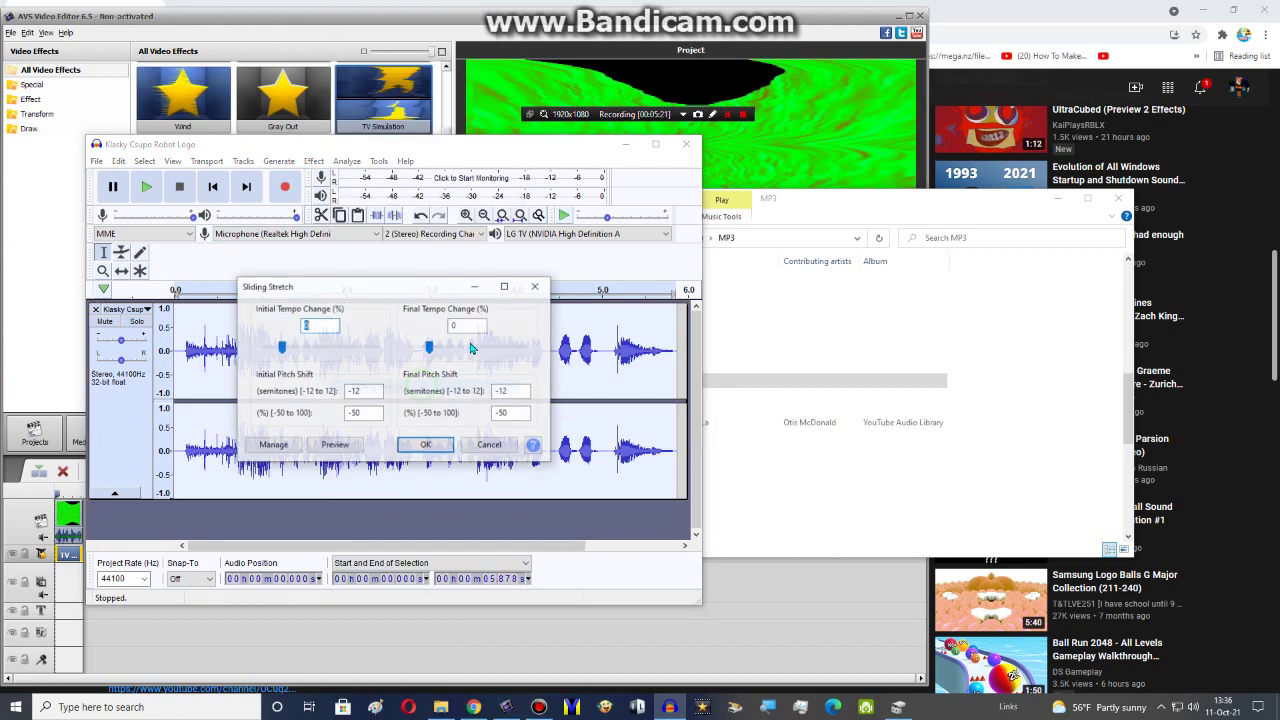
click(399, 451)
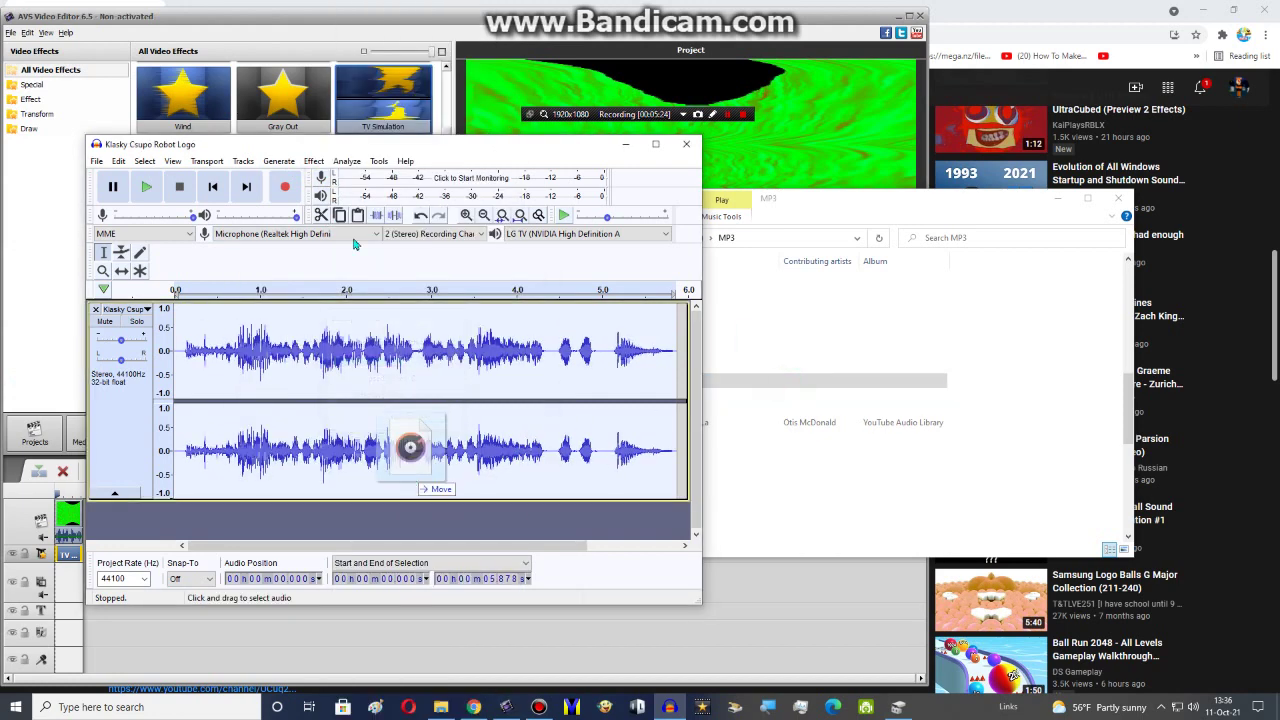
Step: Apply Sliding Stretch to a second copy of the logo audio with a pitch shift of -10 semitones
click(314, 161)
click(410, 392)
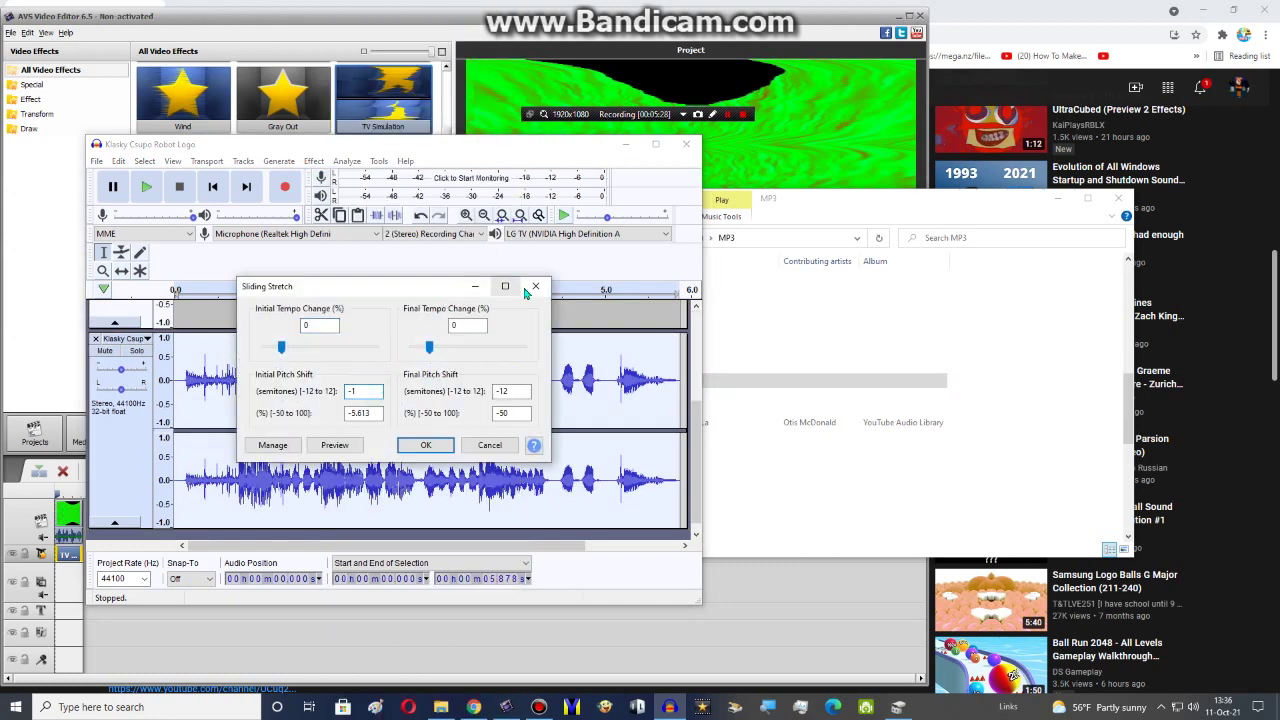
text(0)
click(428, 444)
Step: Import a third copy of the logo audio and apply Sliding Stretch with initial and final pitch shifts of -8 semitones
drag(790, 380, 543, 462)
click(313, 162)
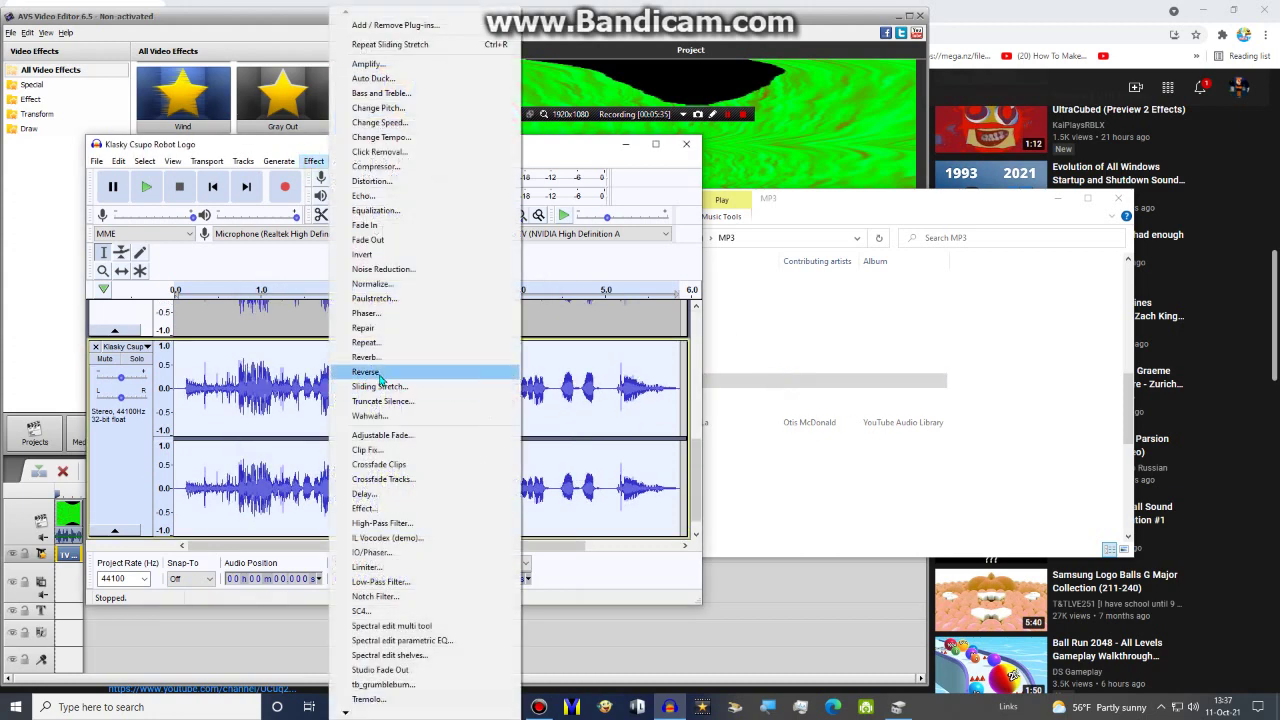
click(466, 371)
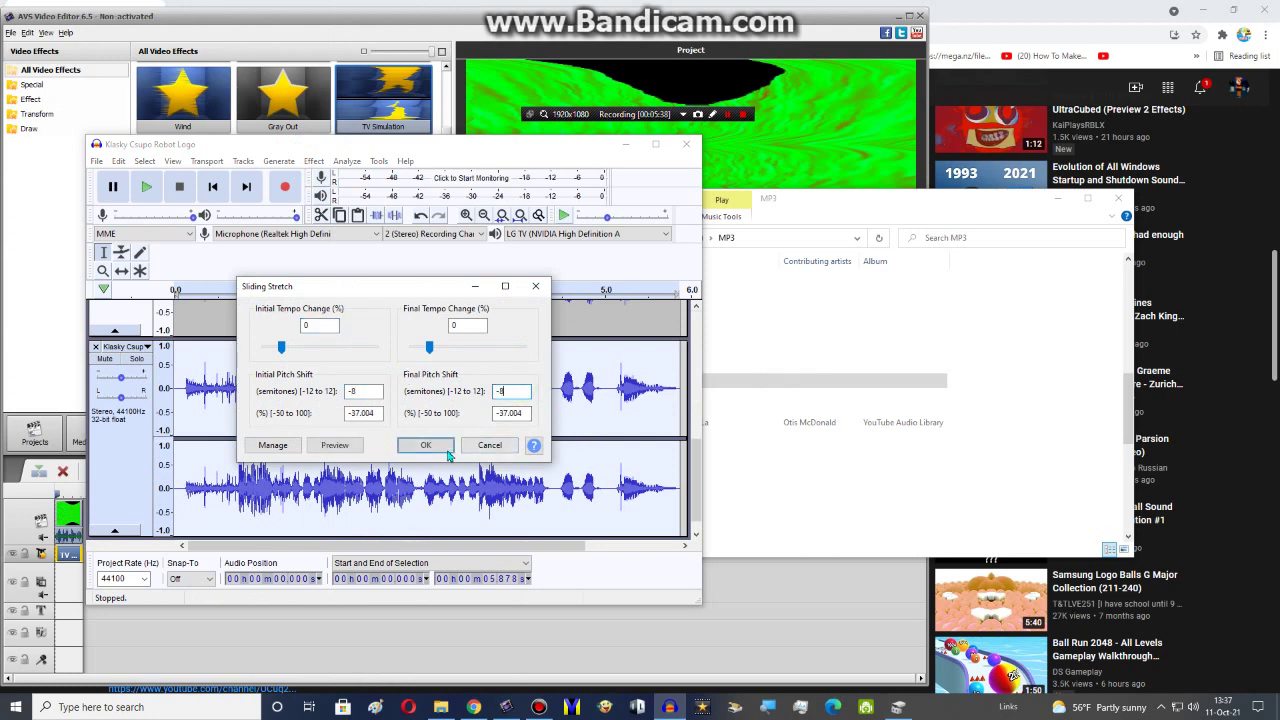
click(428, 445)
Step: Import a fourth copy of the logo audio and apply Sliding Stretch with initial and final pitch shifts of -6 semitones
drag(820, 384, 618, 425)
click(313, 161)
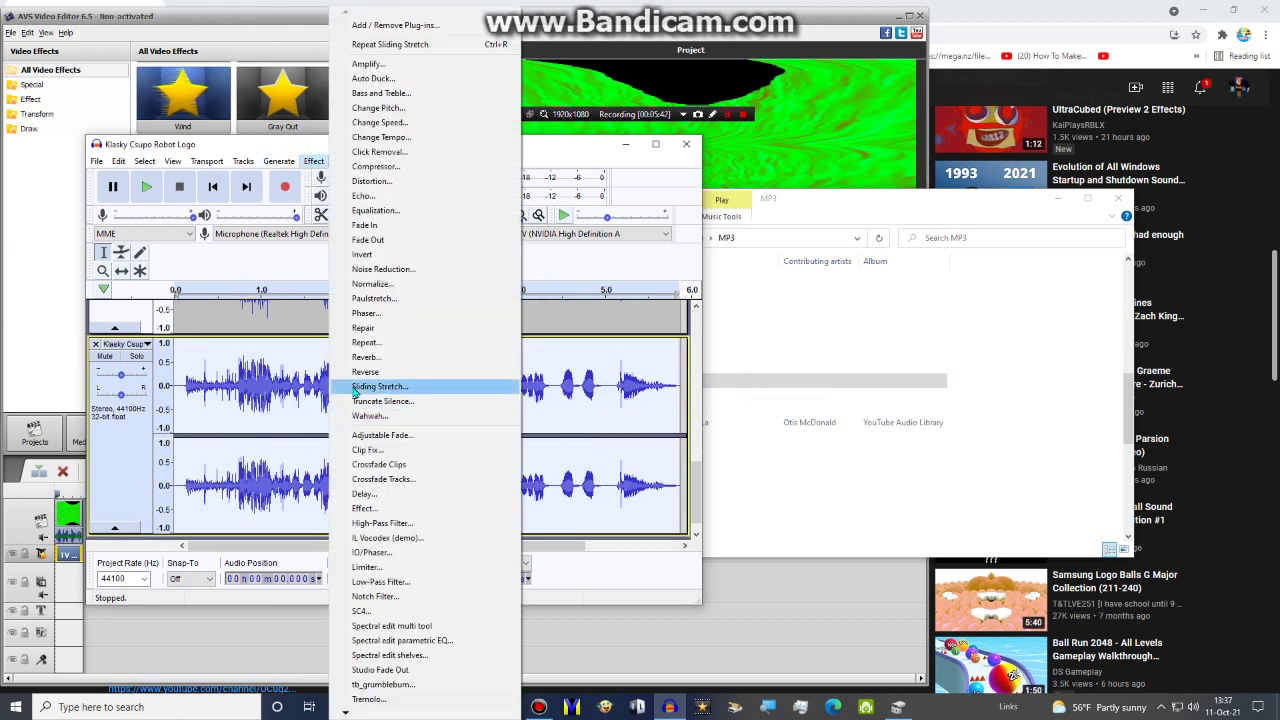
click(356, 387)
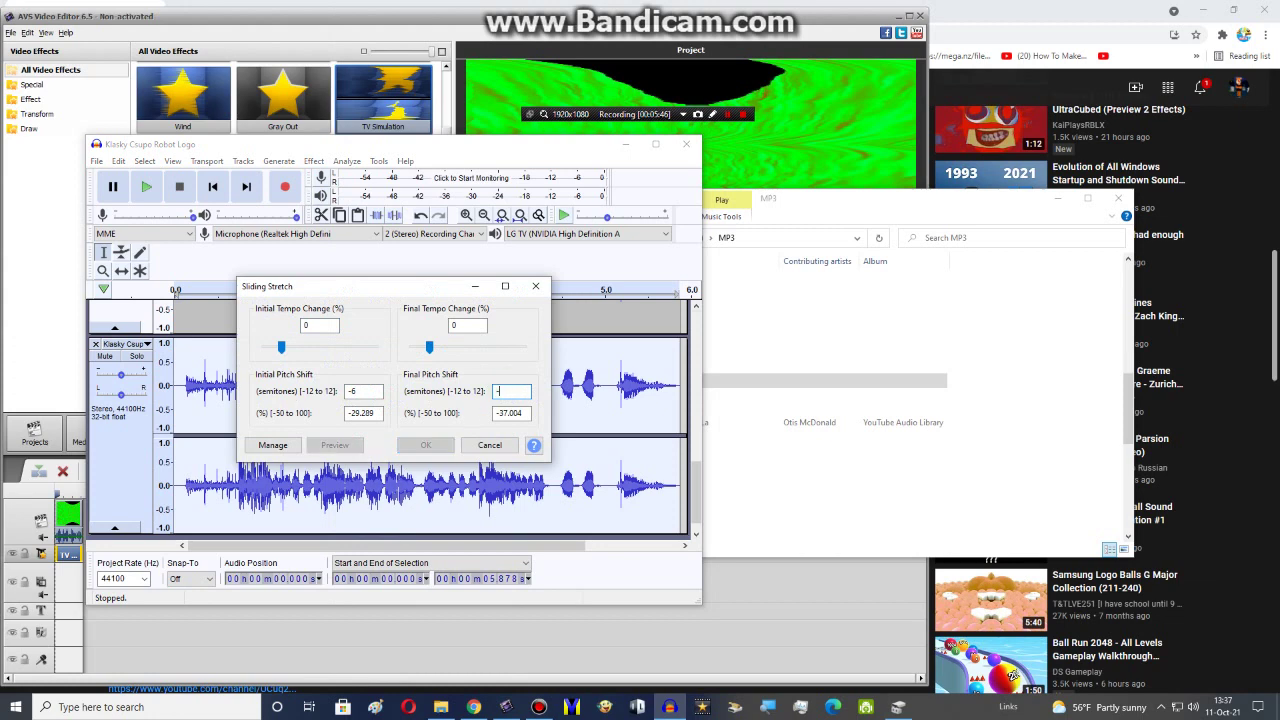
click(445, 452)
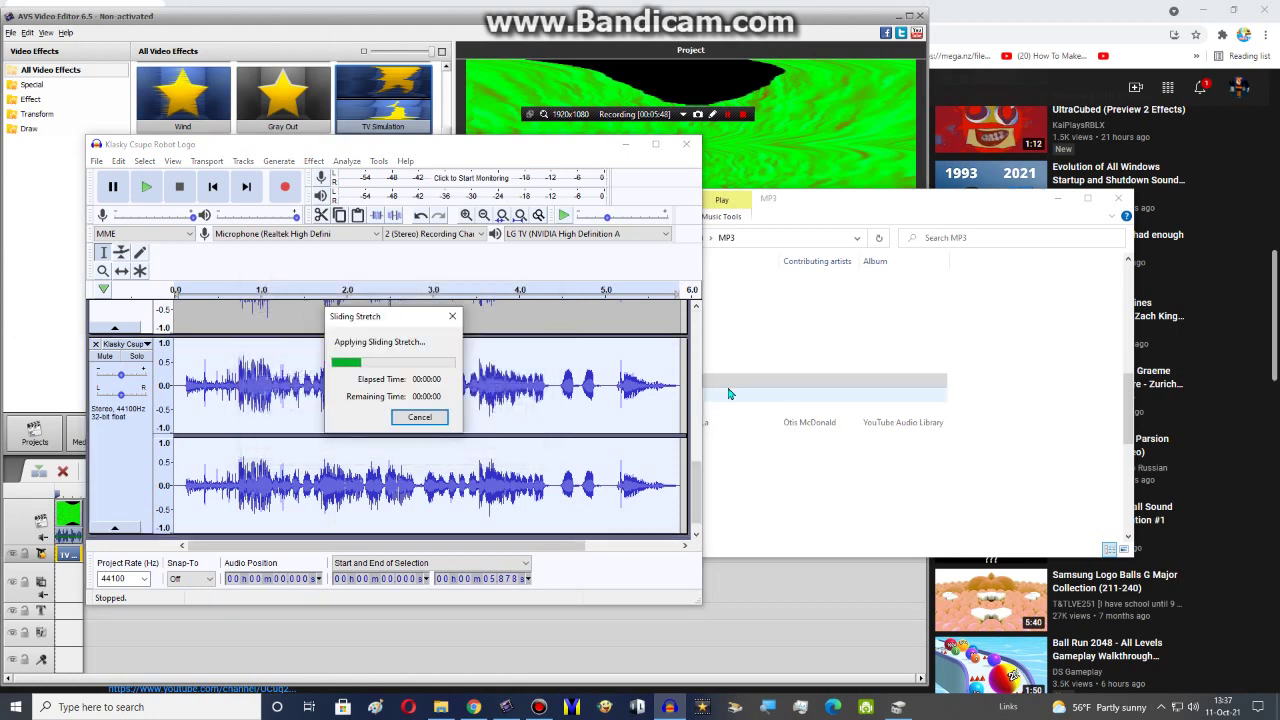
Step: Apply Sliding Stretch to a fifth copy of the logo audio with initial and final pitch shifts of -4 semitones
click(313, 161)
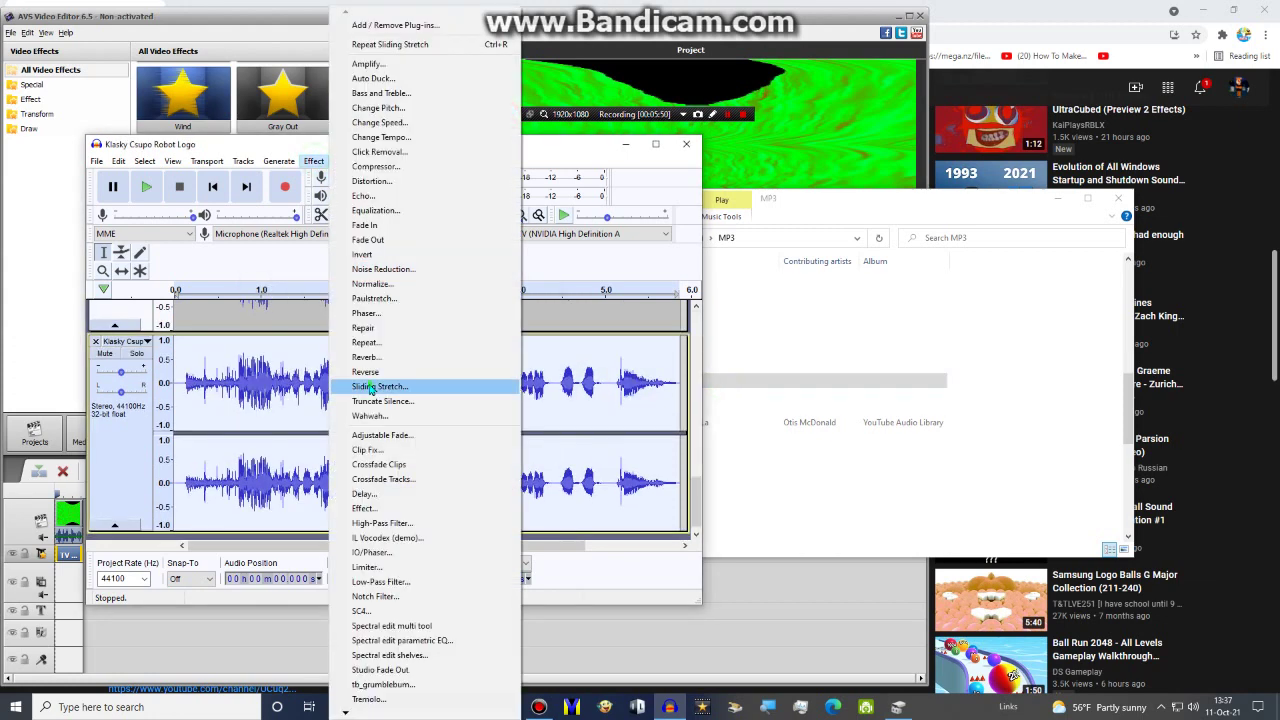
click(360, 385)
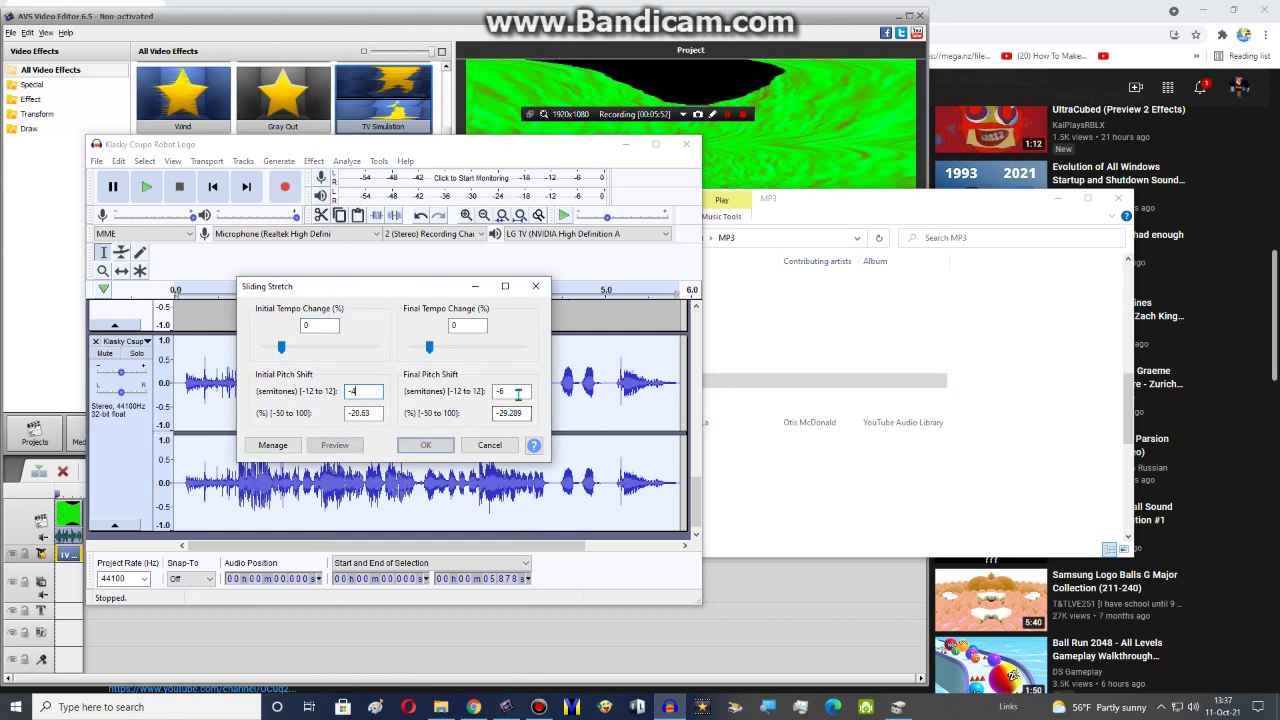
click(418, 446)
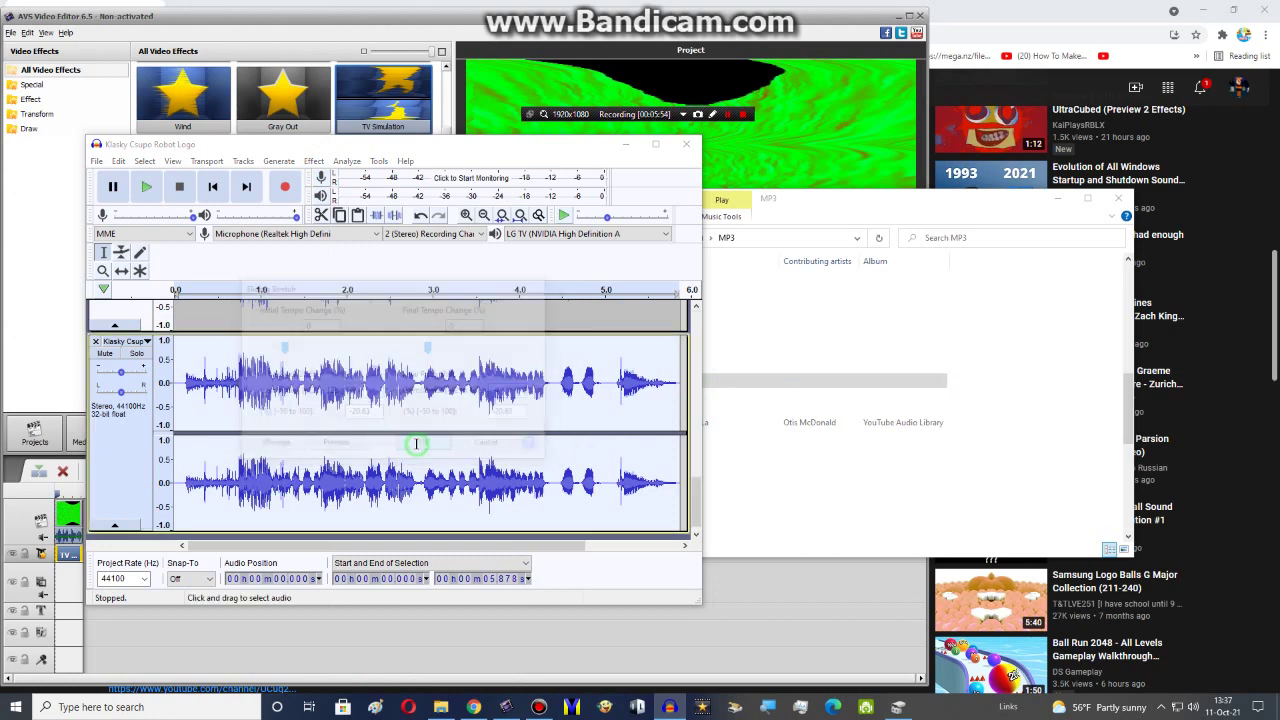
Step: Import a sixth copy of the logo audio and apply Sliding Stretch with initial and final pitch shifts of -2 semitones
drag(740, 385, 540, 360)
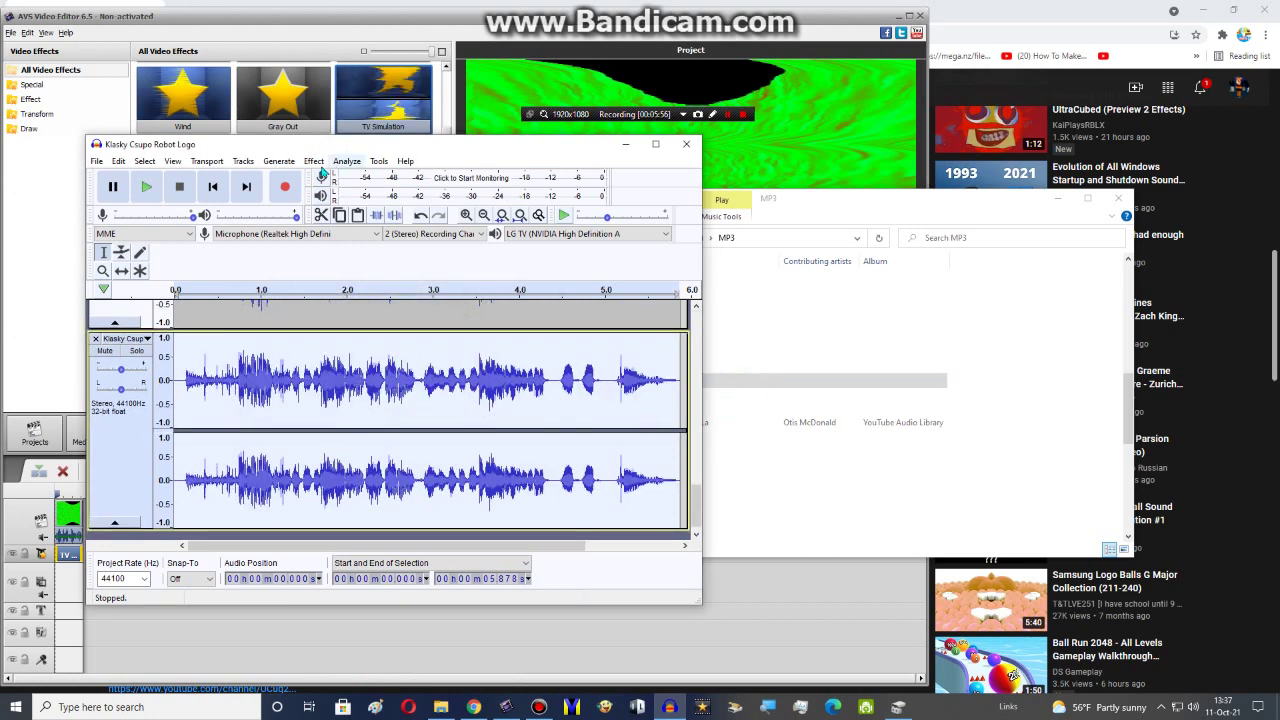
click(313, 161)
click(350, 389)
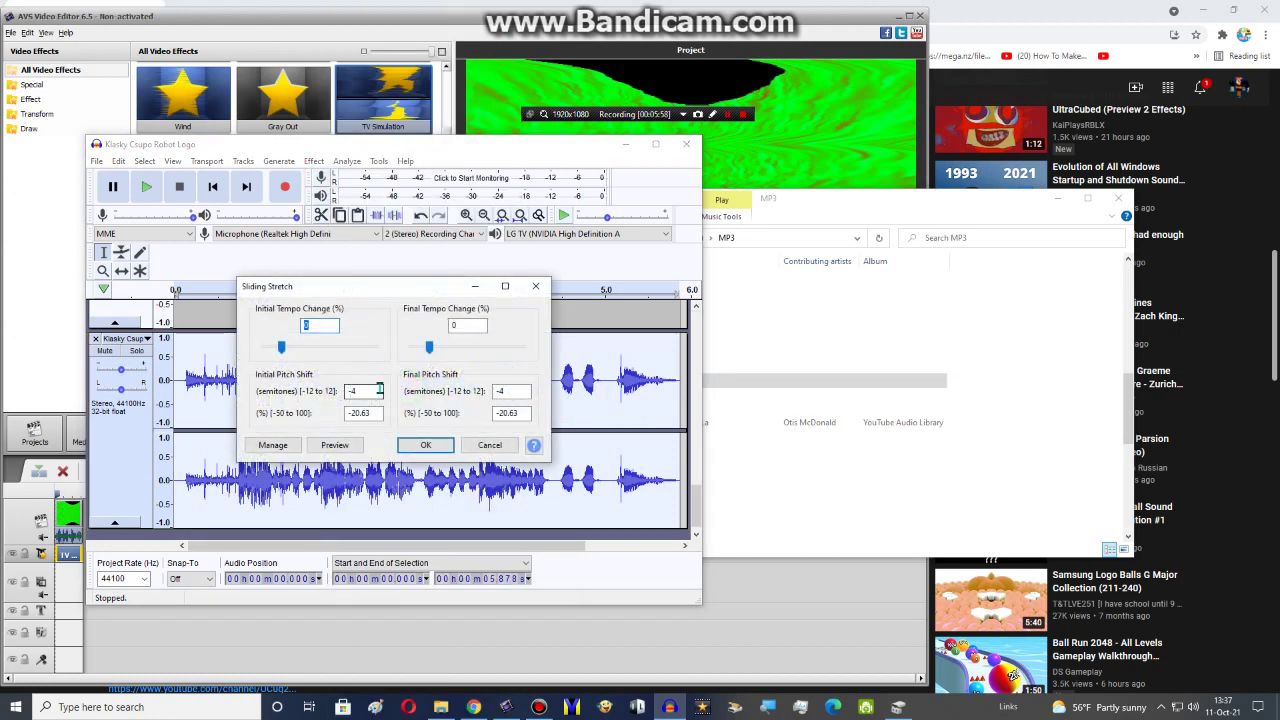
click(380, 389)
key(BackSpace)
text(2)
click(525, 392)
key(BackSpace)
text(2)
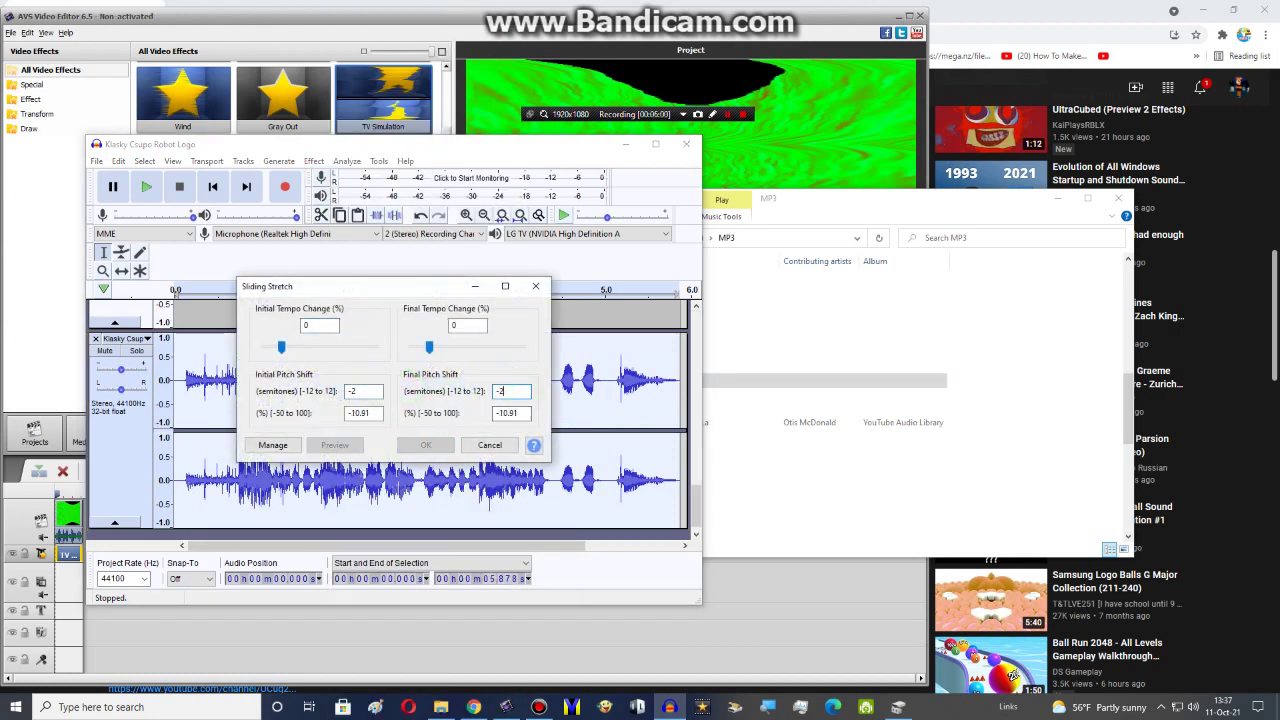
key(Return)
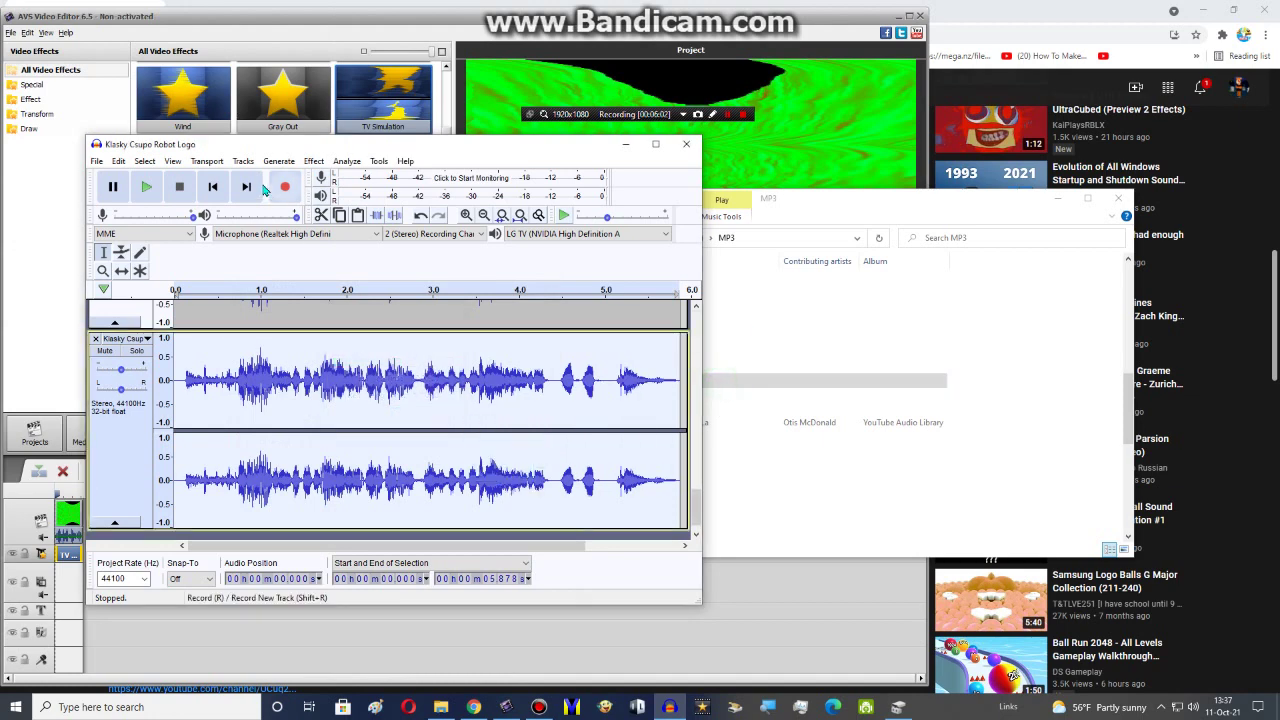
Step: Export the mixed tracks as the WAV file Klasky Csupo Robot Logo in the Audacity folder, and close the project without saving
click(96, 161)
mouse_move(160, 259)
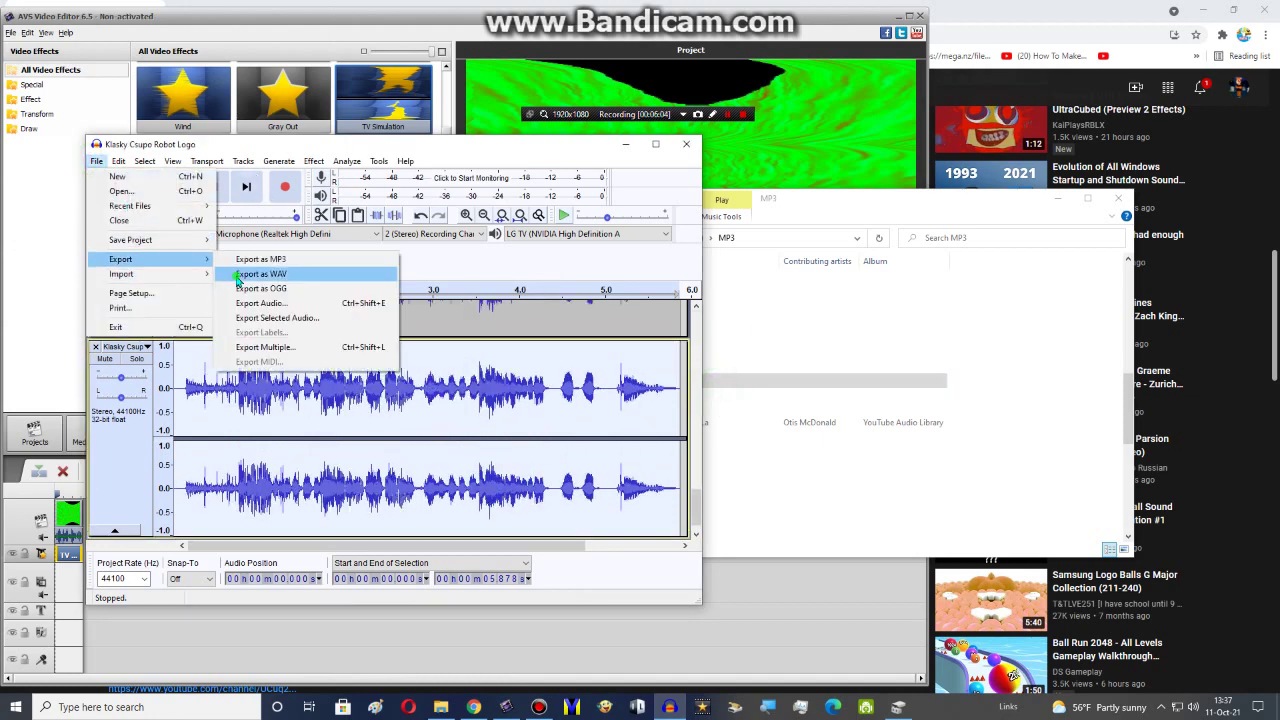
click(260, 273)
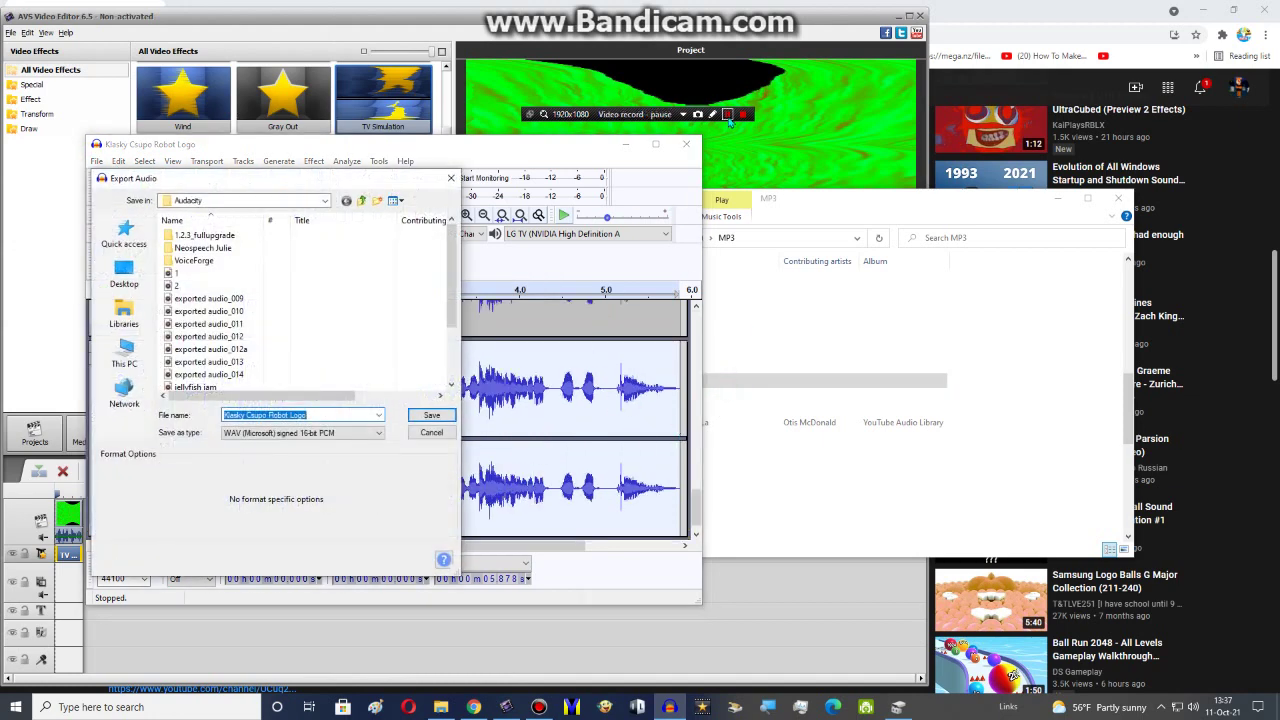
key(Return)
click(423, 399)
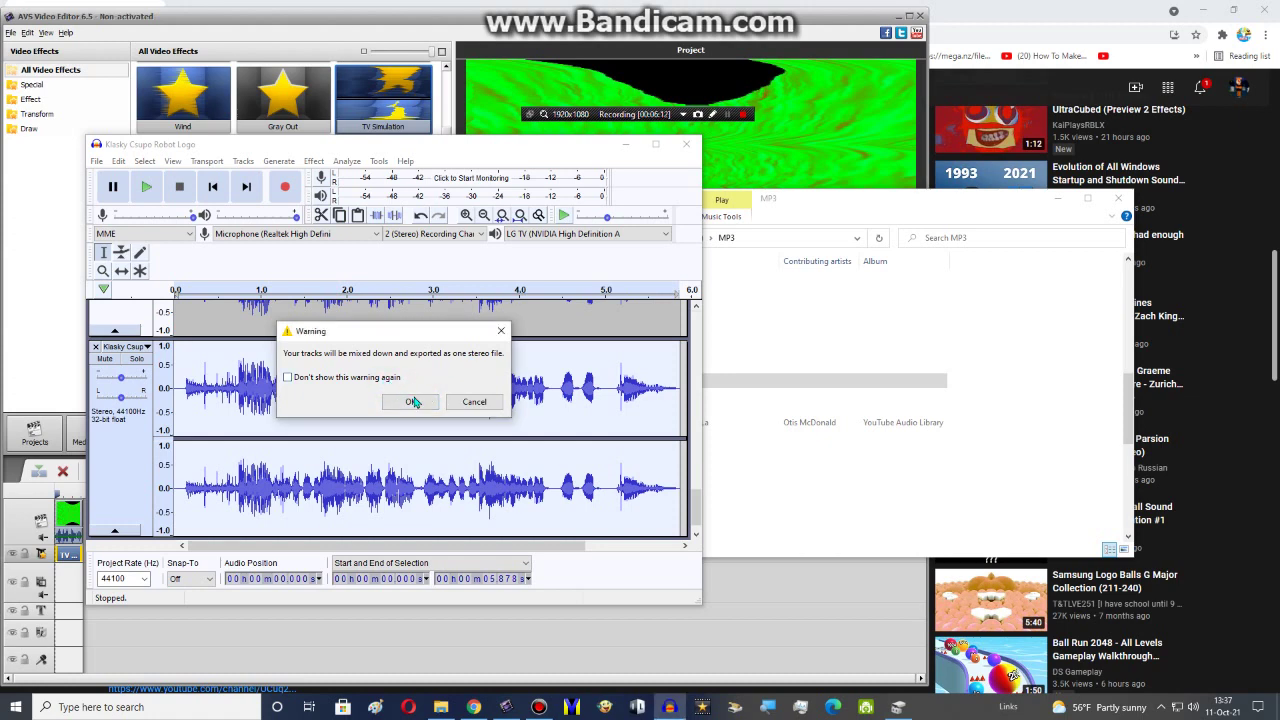
click(420, 401)
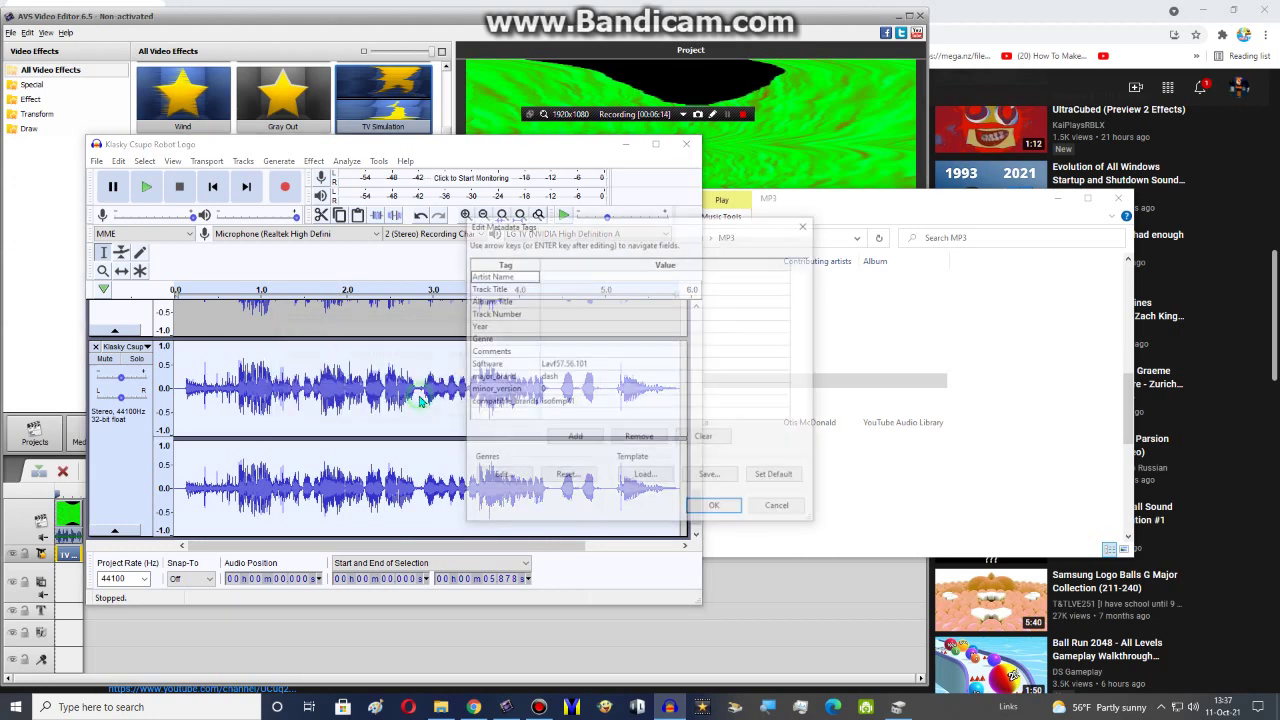
click(714, 506)
click(685, 147)
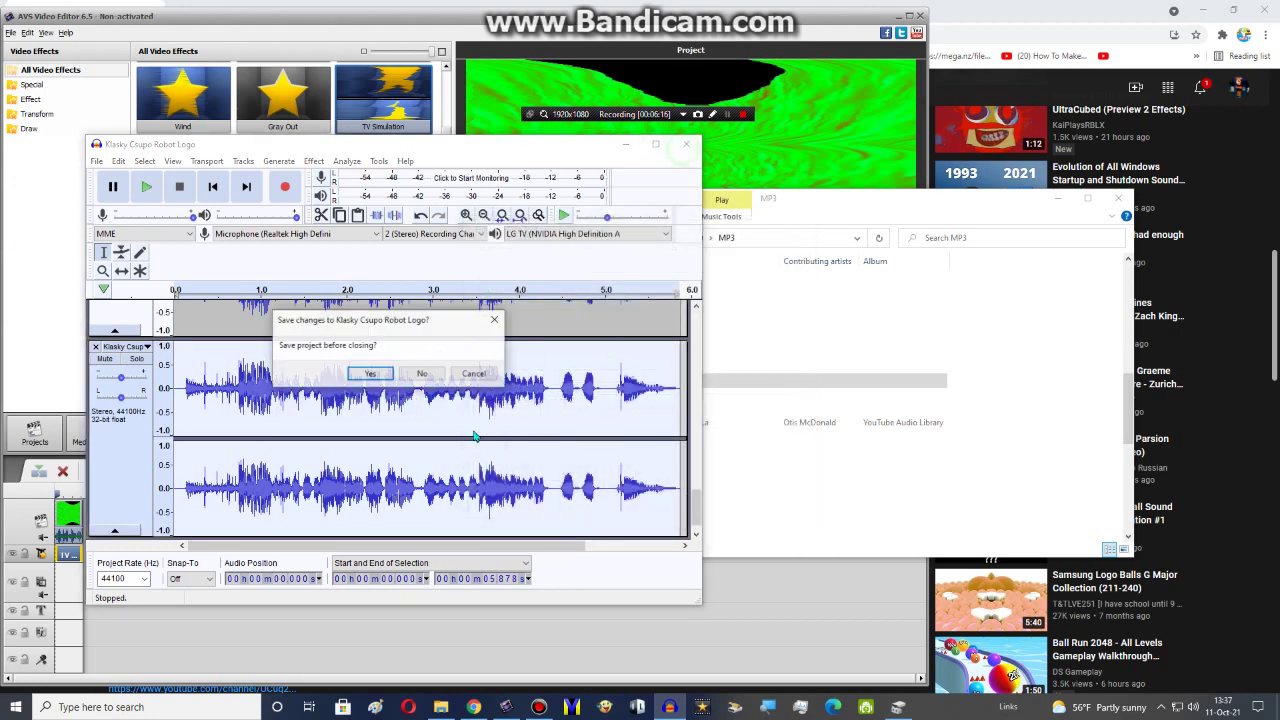
click(423, 369)
Step: Add the exported Klasky Csupo Robot Logo WAV from drive L:'s Audacity folder to the audio mix line in AVS Video Editor
click(692, 239)
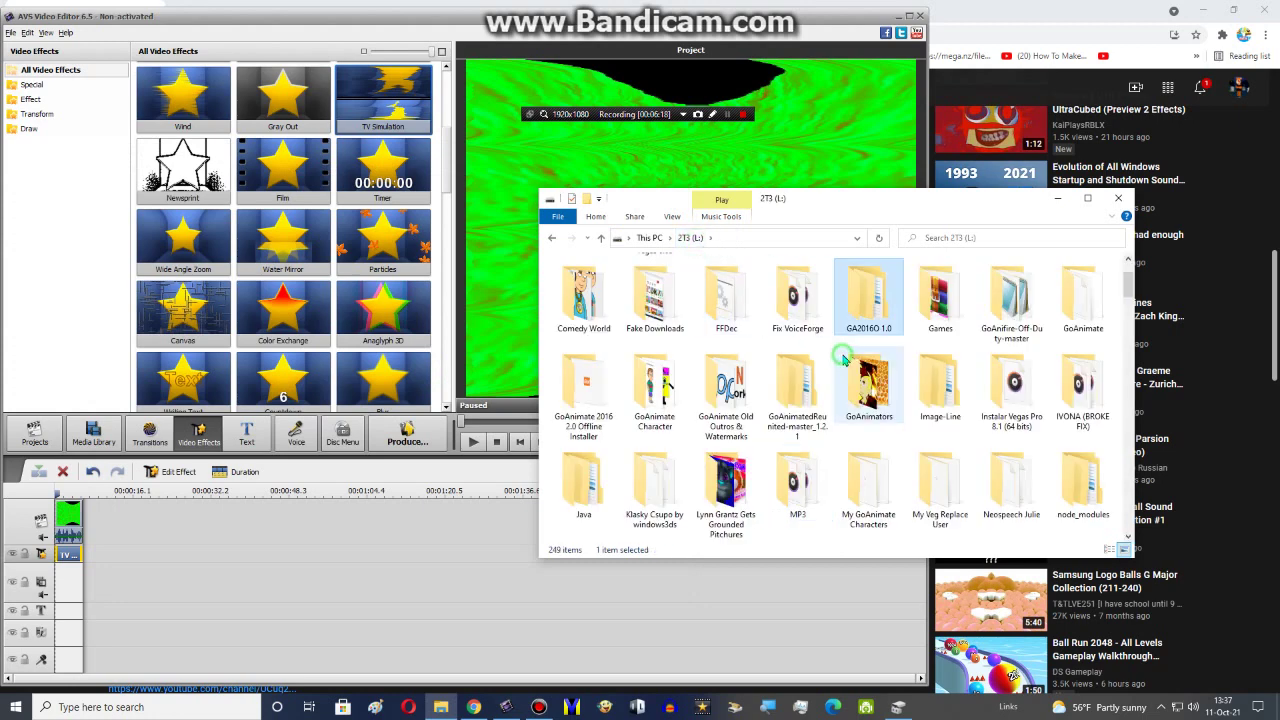
double_click(879, 318)
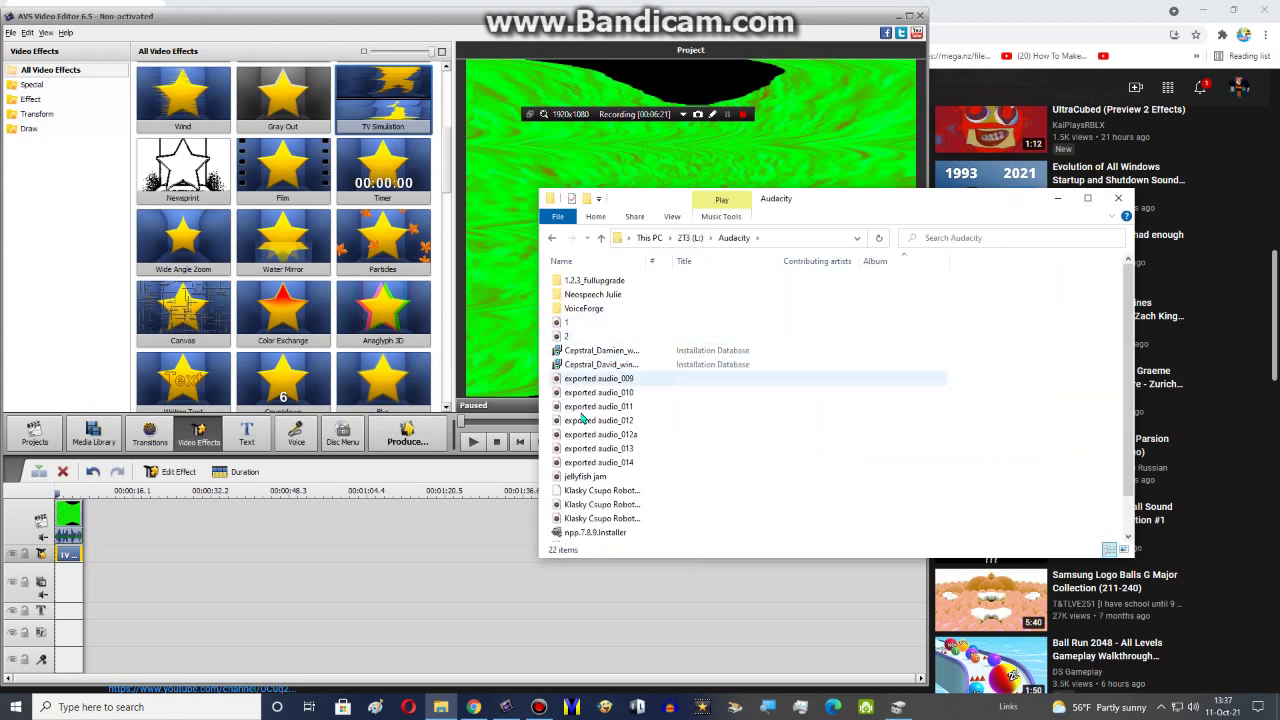
drag(603, 504, 320, 556)
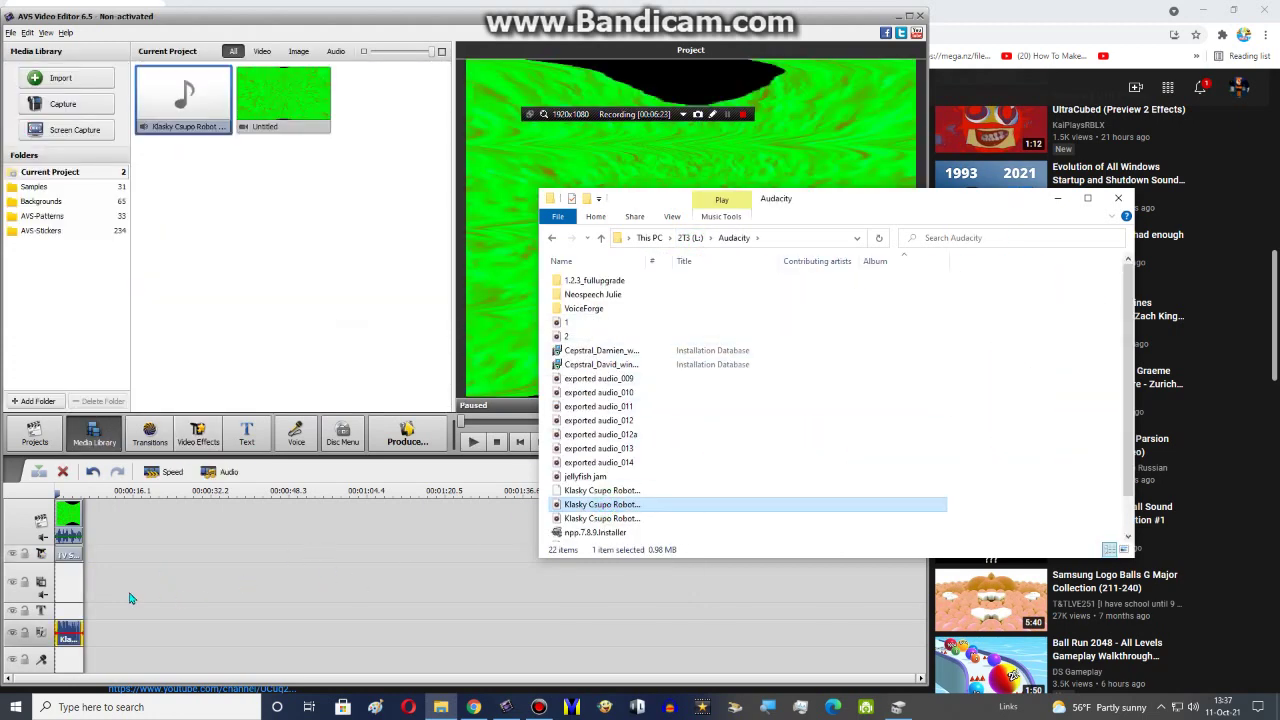
Step: Trim a sliver off the start of the WAV clip, realign it with the timeline's beginning and check the sync in playback
click(74, 620)
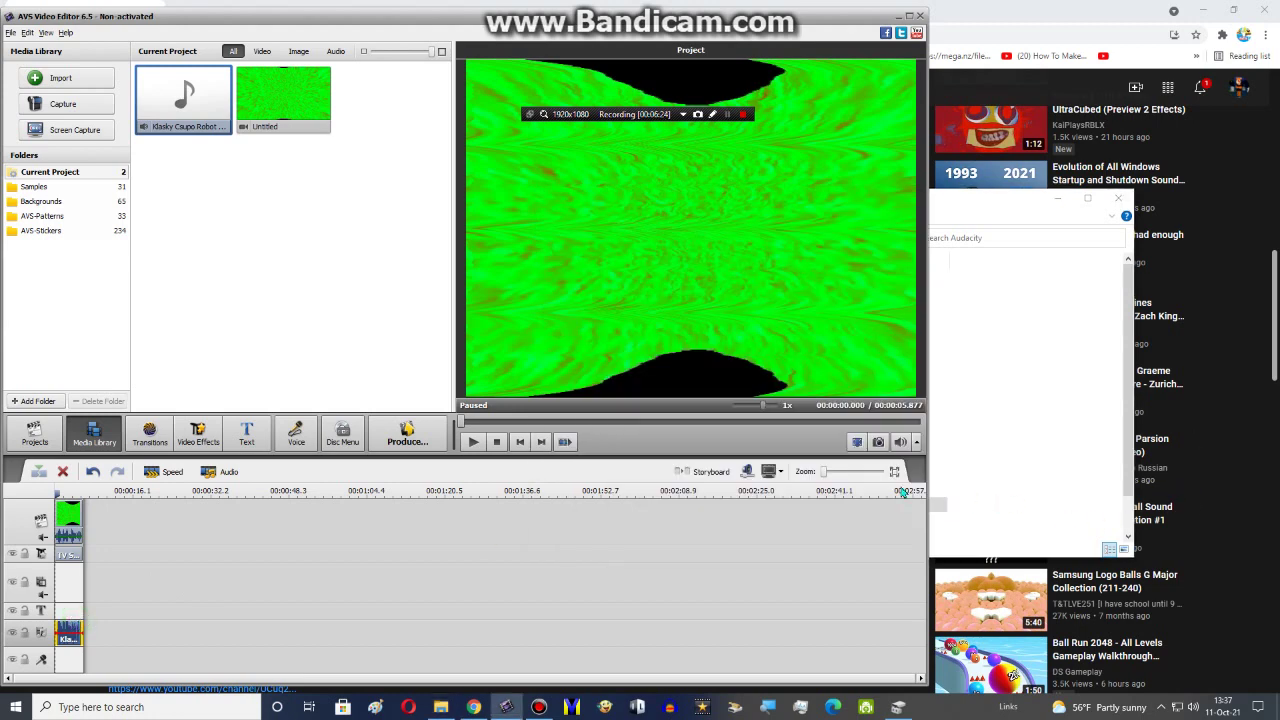
click(874, 472)
click(879, 474)
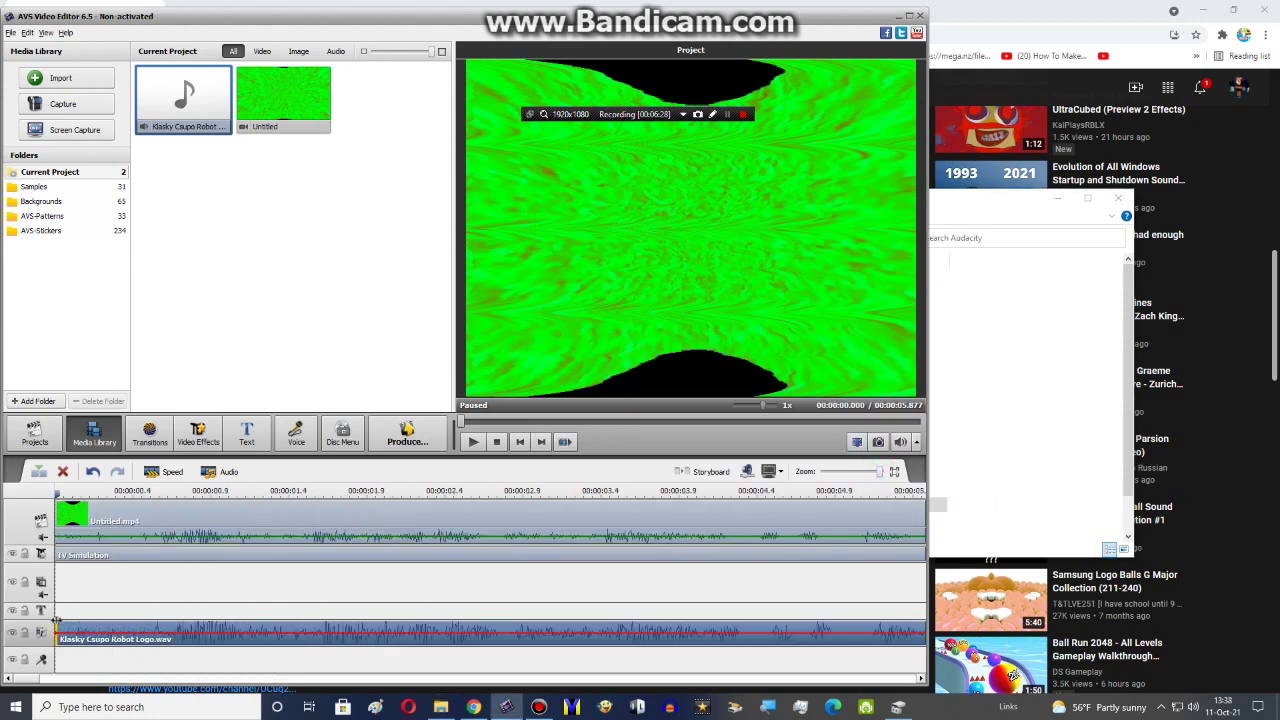
drag(55, 627, 5, 625)
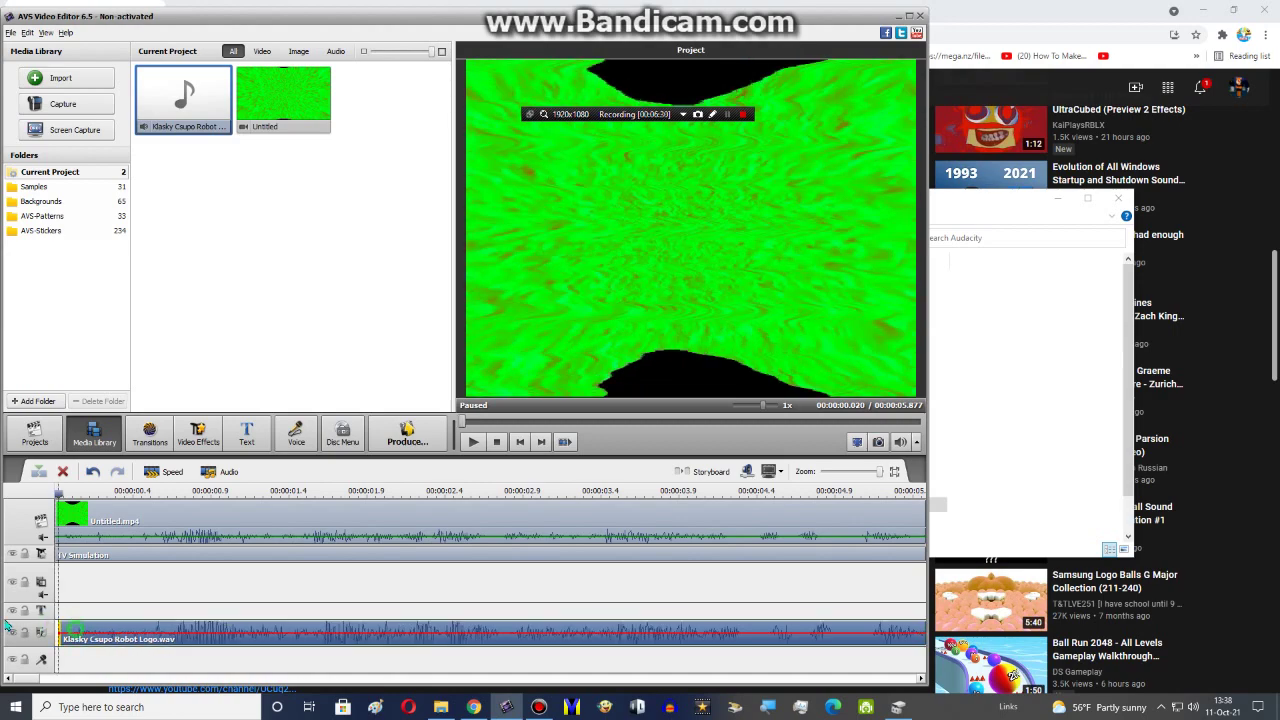
drag(96, 632, 92, 631)
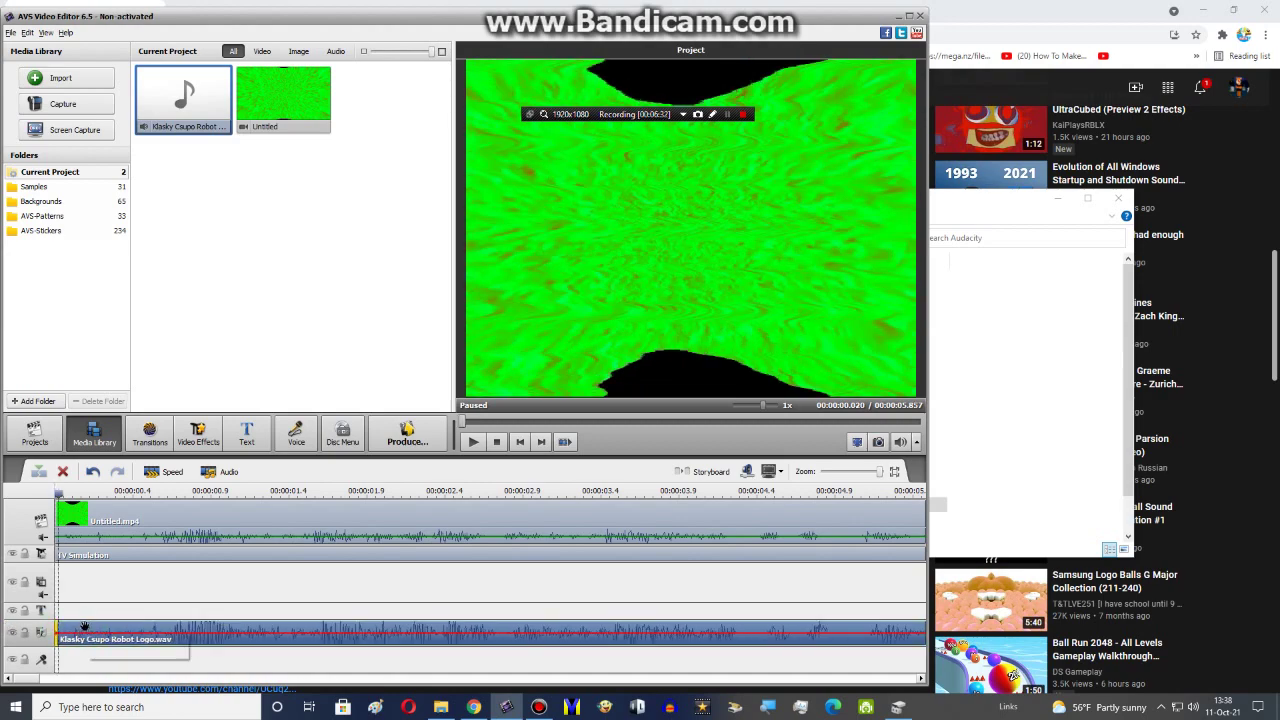
key(space)
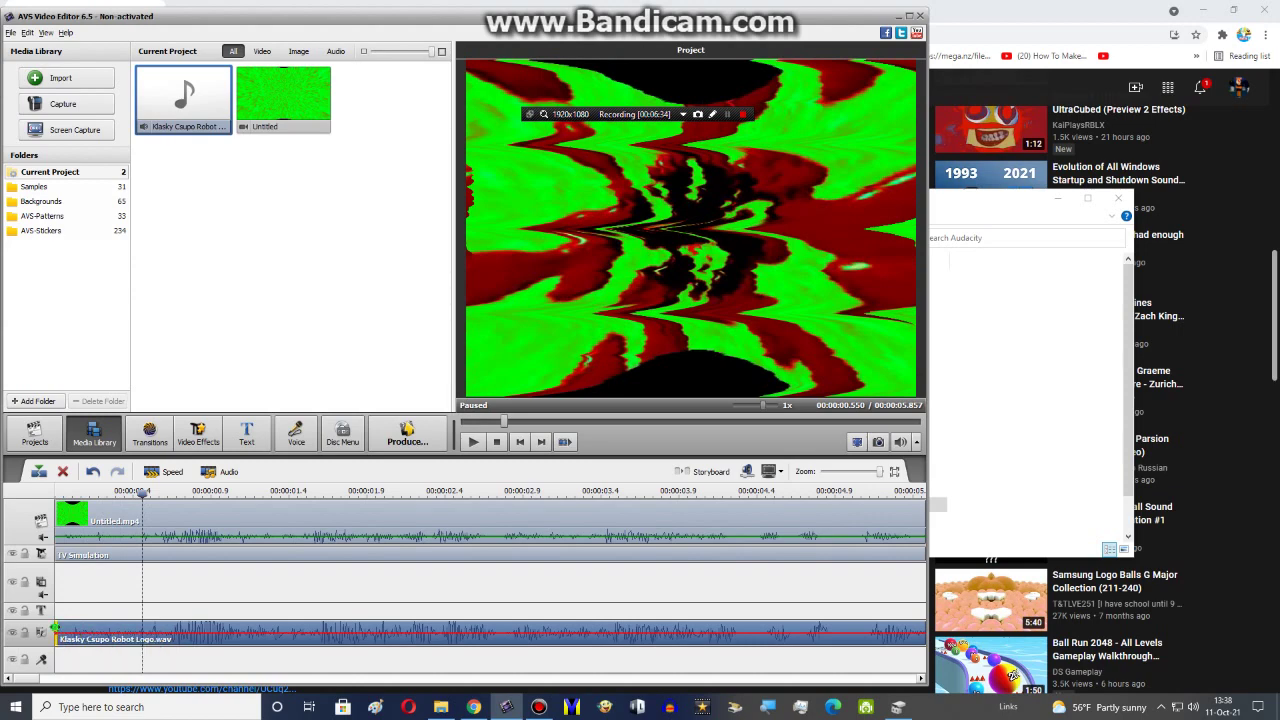
click(60, 628)
Step: Mute the original audio of the Untitled.mp4 video clip
click(171, 520)
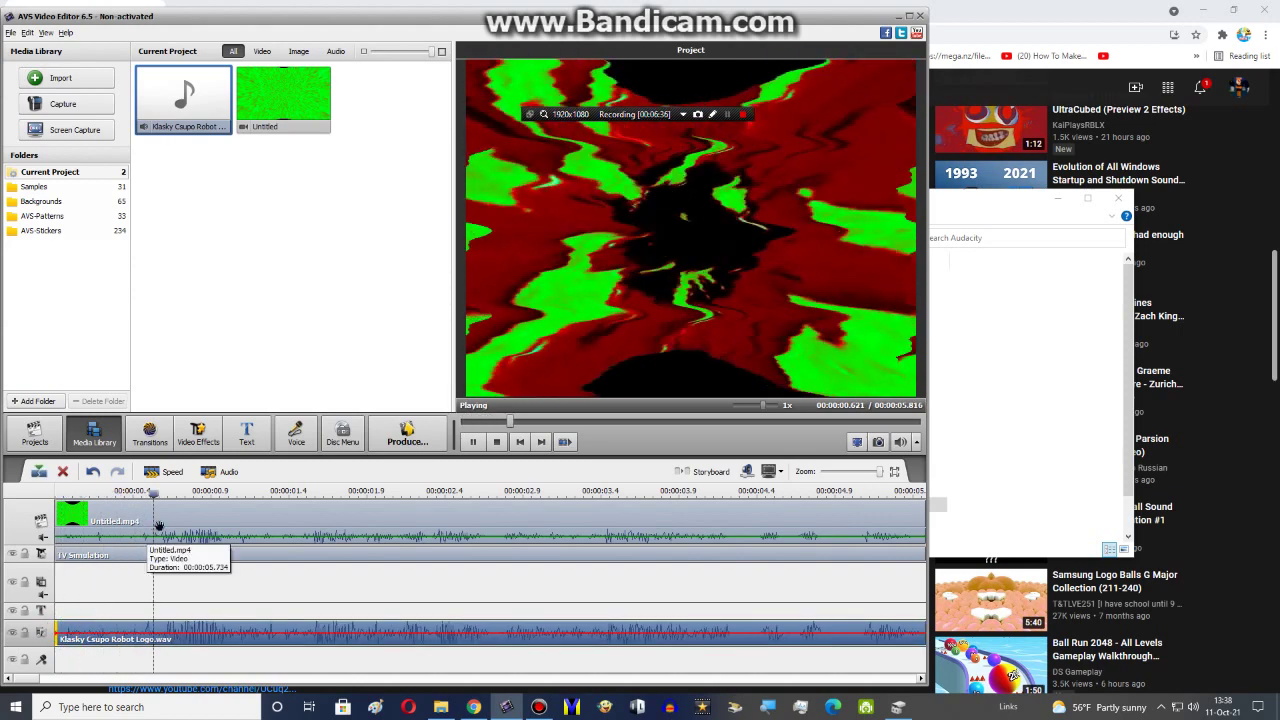
right_click(160, 522)
click(180, 451)
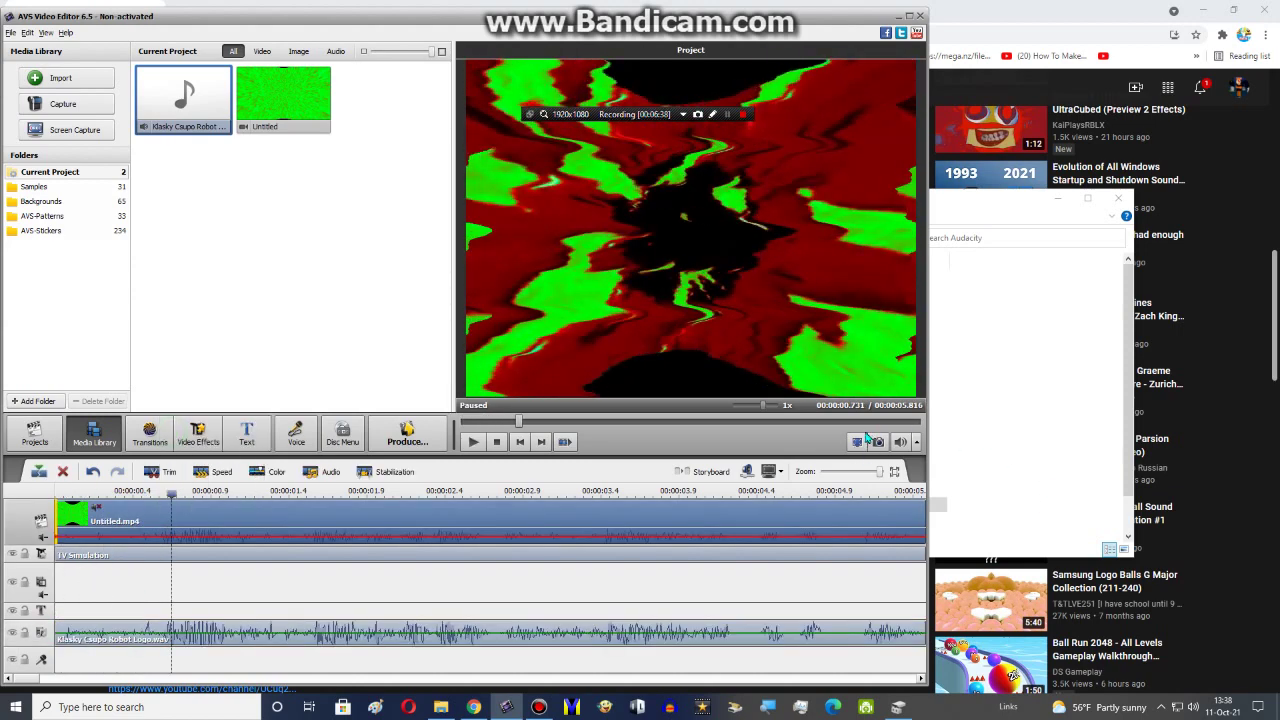
Step: Trim the end of the WAV clip to match the end of the video clip and play the project
drag(885, 421, 922, 414)
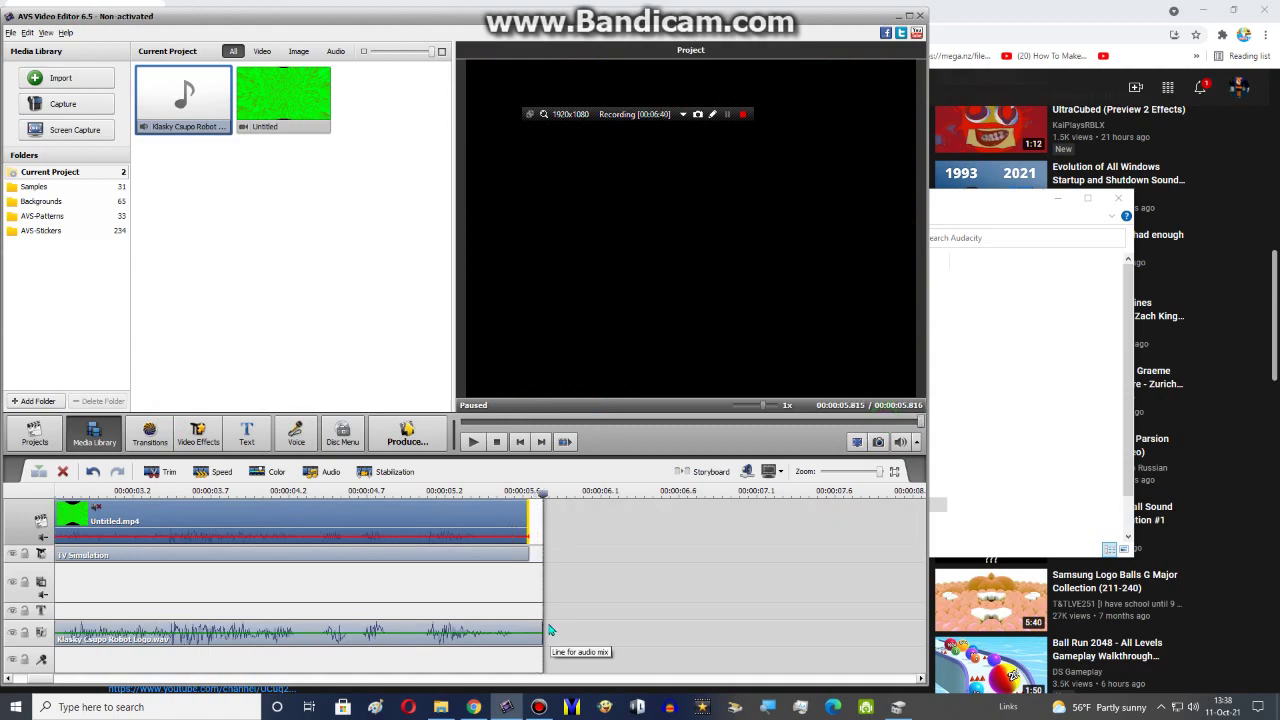
drag(543, 624, 530, 624)
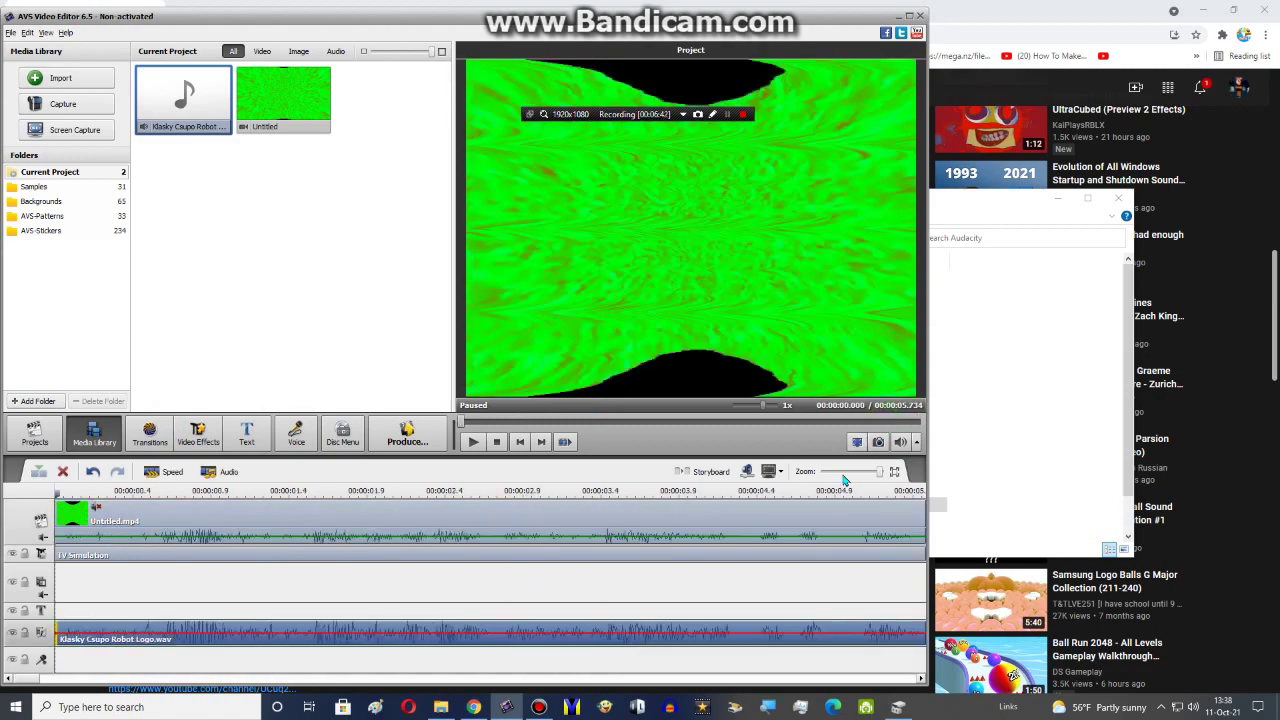
click(474, 443)
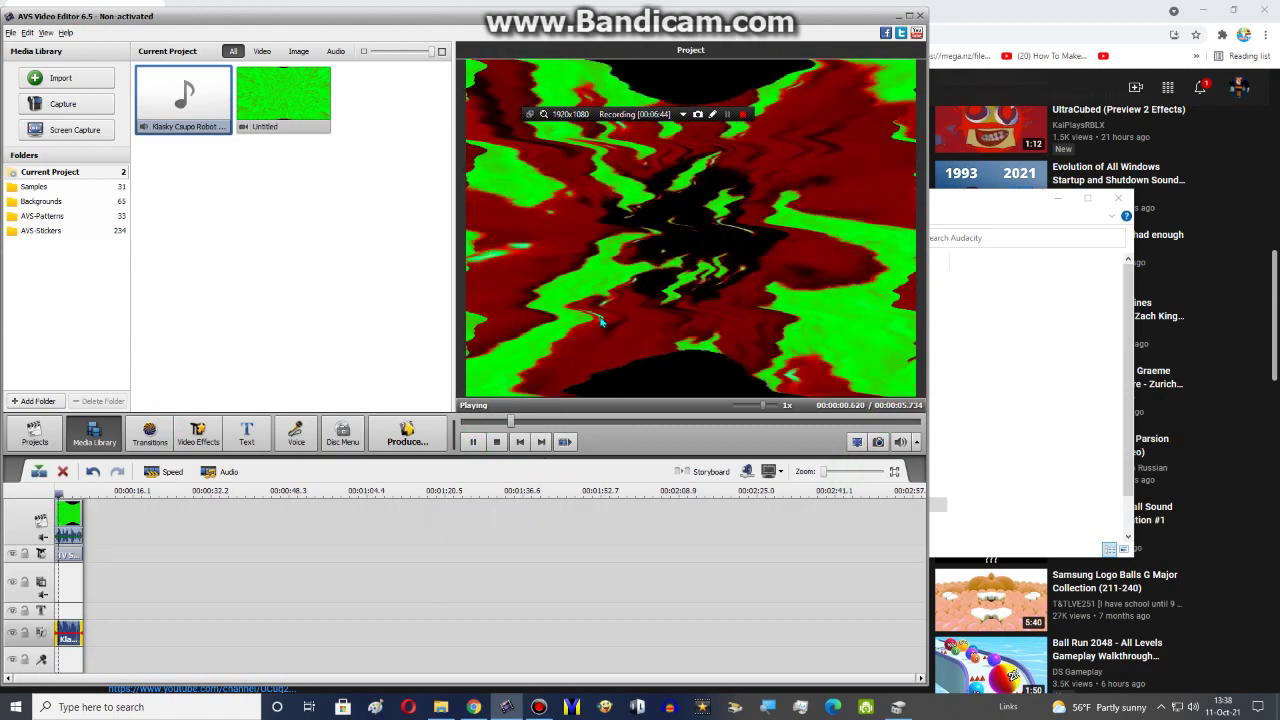